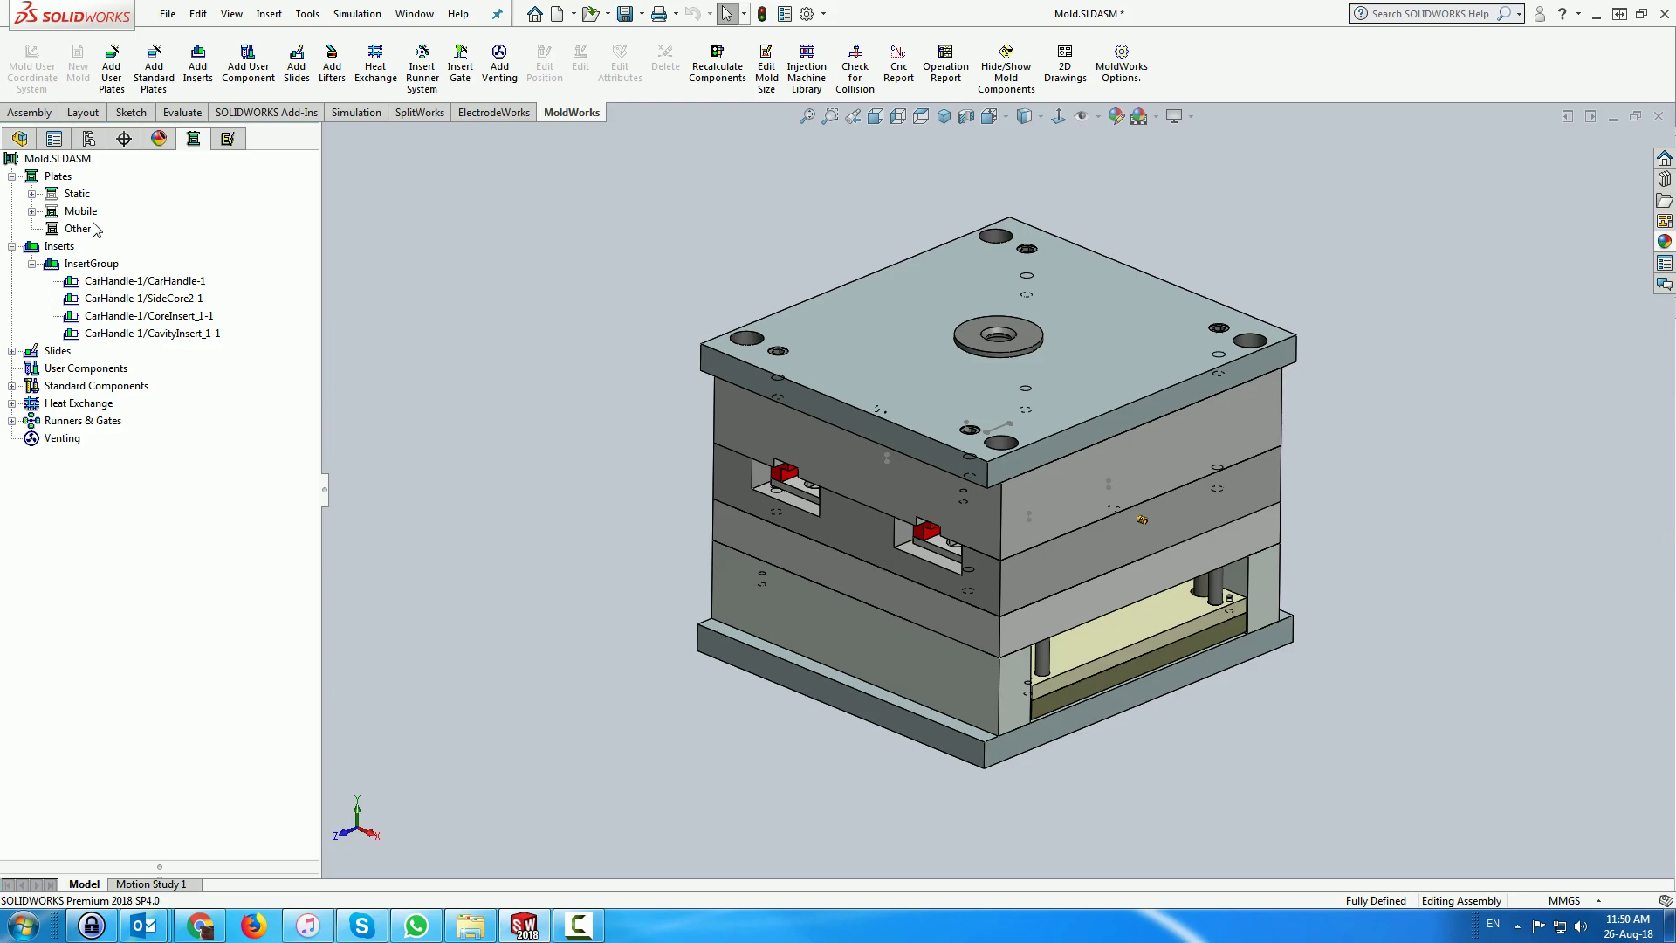
# - Select the static mold half and orbit to view its cavities, returning near top view
pyautogui.click(79, 194)
pyautogui.moveTo(970, 546); pyautogui.dragTo(1058, 377, button='middle')
pyautogui.scroll(-10, 1058, 377)
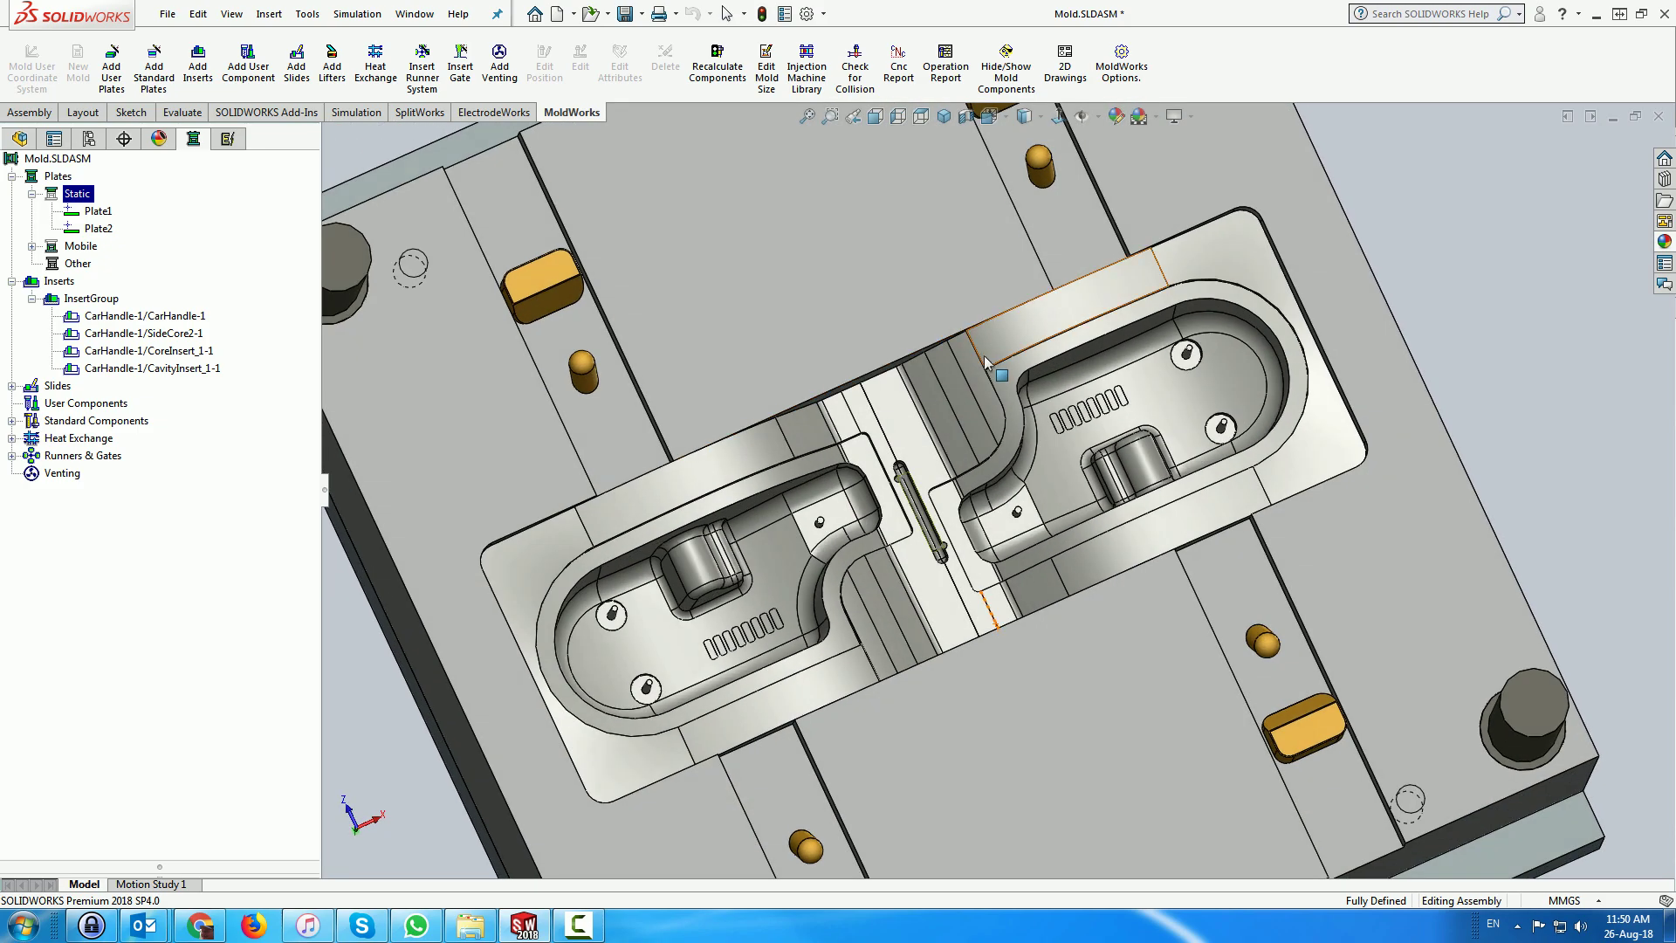
pyautogui.scroll(10, 984, 356)
pyautogui.moveTo(969, 354); pyautogui.dragTo(777, 453, button='middle')
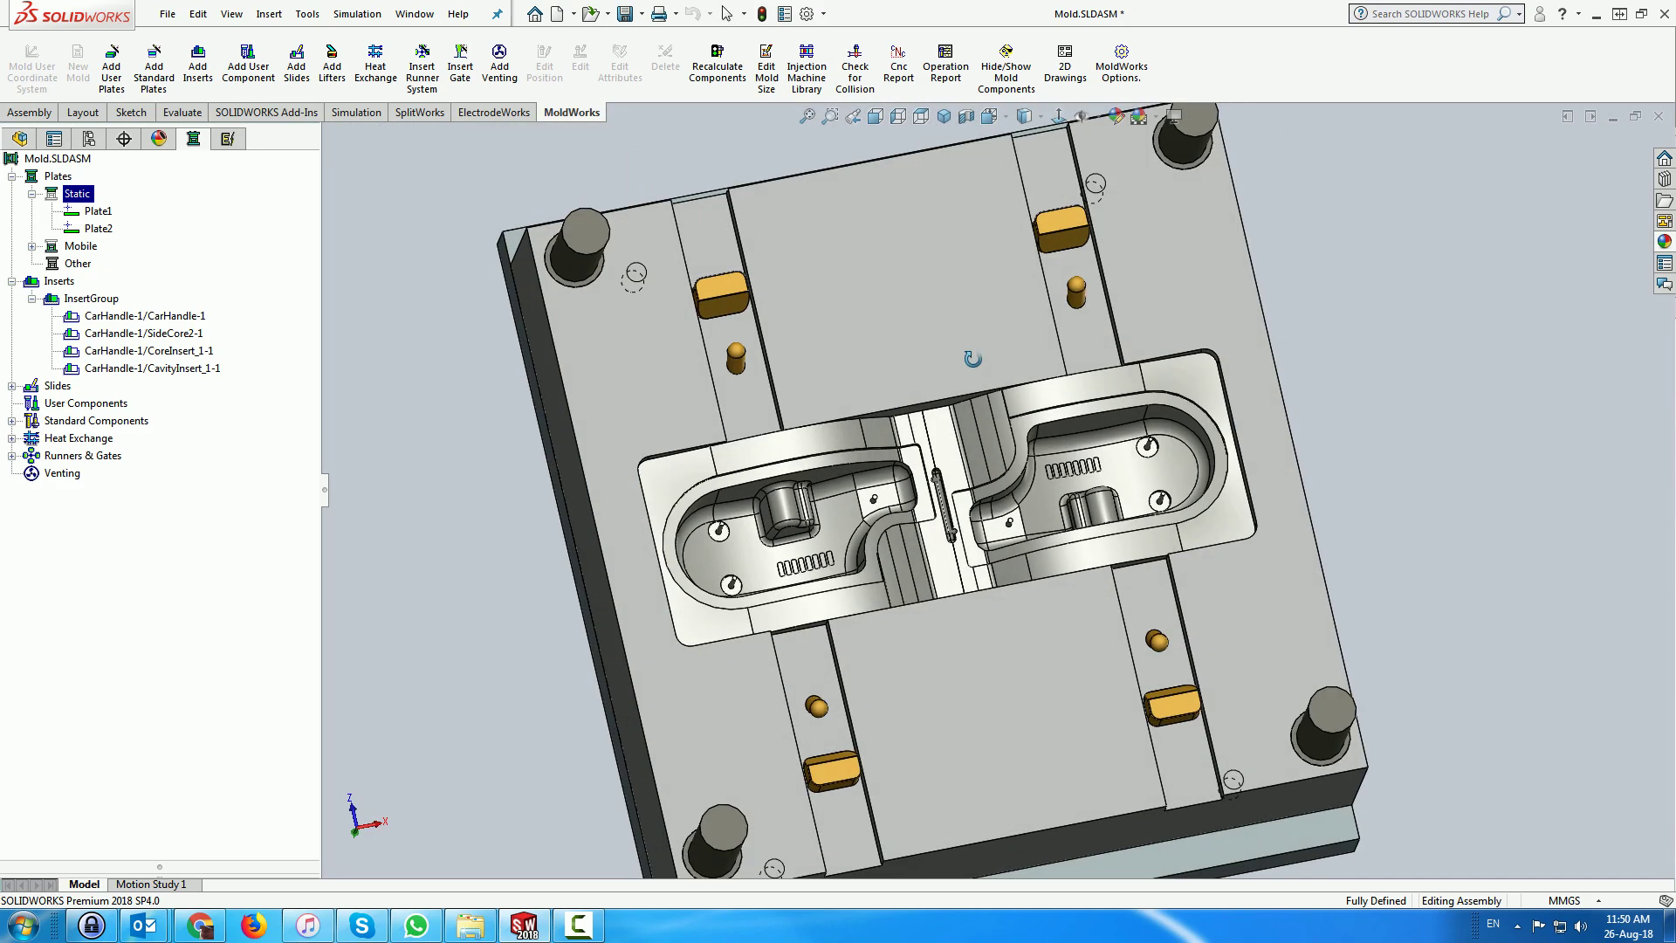
# - Open CavityInsert_1 in its own part window and orbit to look into its cavity
pyautogui.rightClick(770, 443)
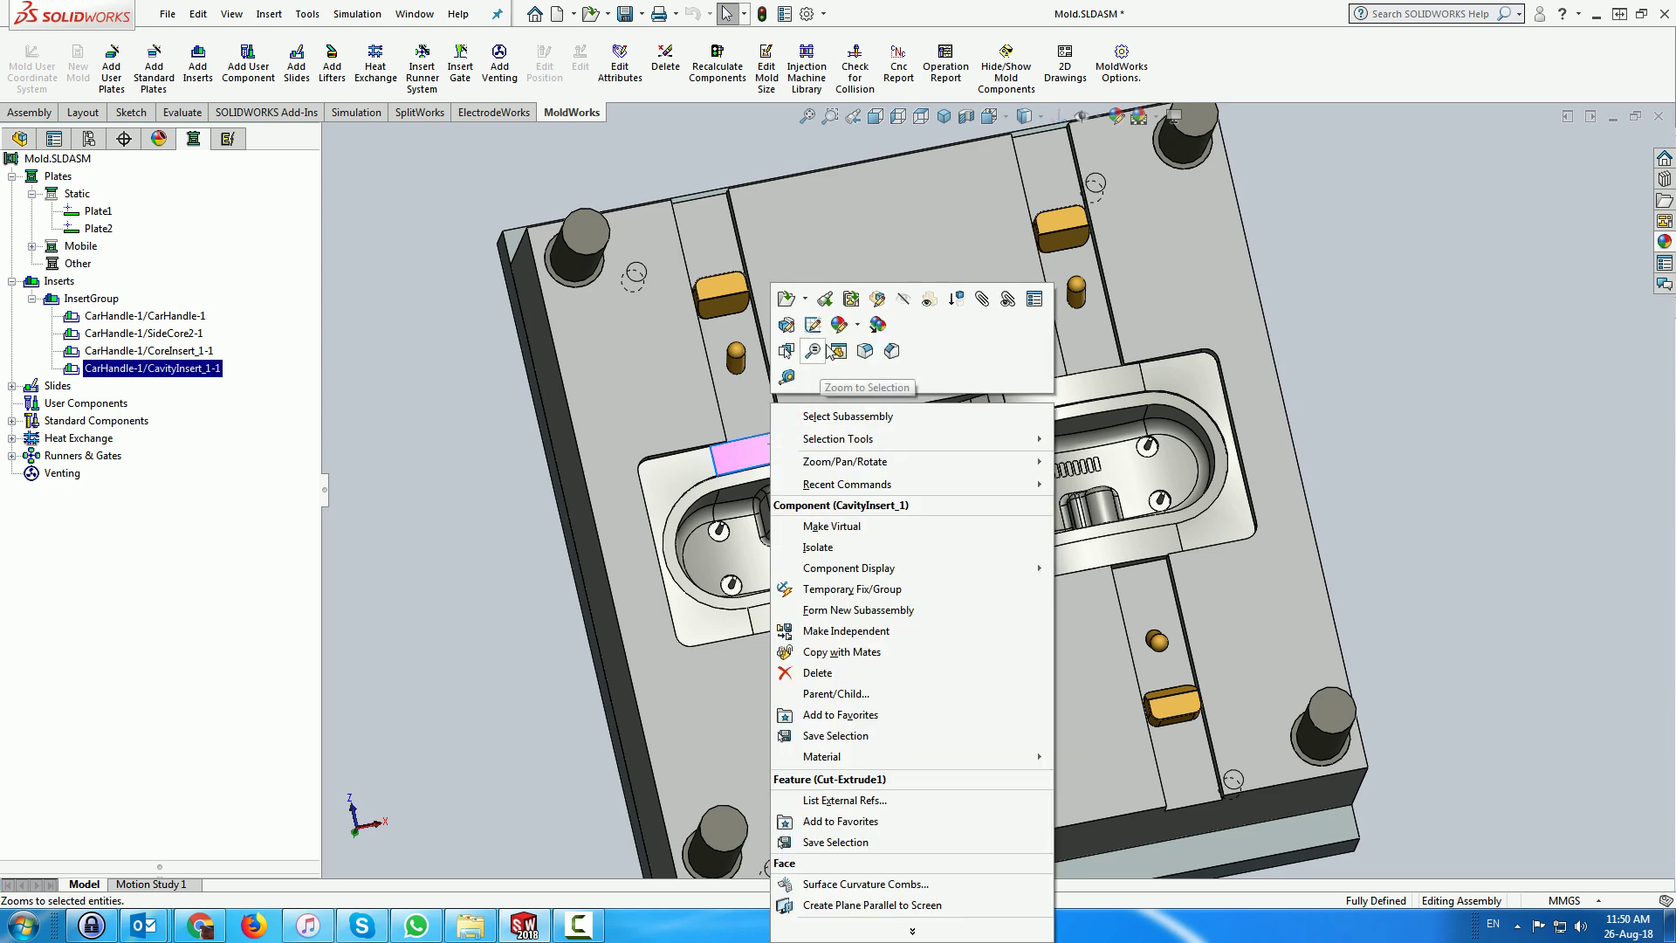
pyautogui.click(785, 301)
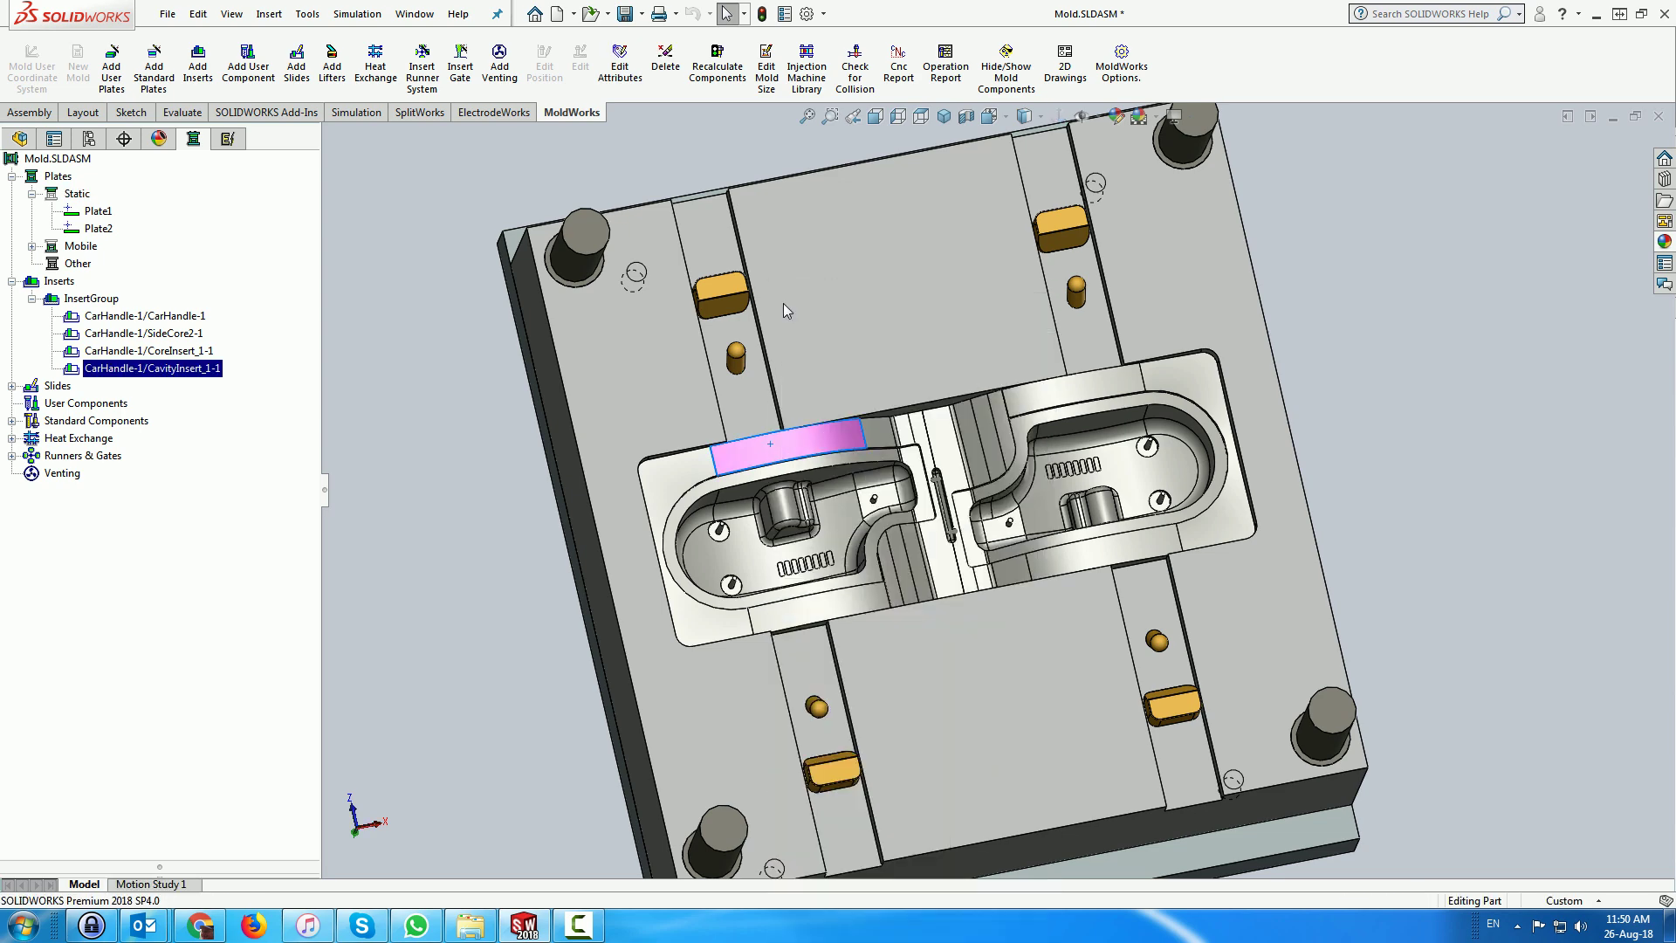
pyautogui.moveTo(814, 529); pyautogui.dragTo(928, 276, button='middle')
# - Tilt the insert top-down and make the vent-layout Sketch3 visible
pyautogui.scroll(-5, 790, 532)
pyautogui.moveTo(790, 532); pyautogui.dragTo(802, 464, button='middle')
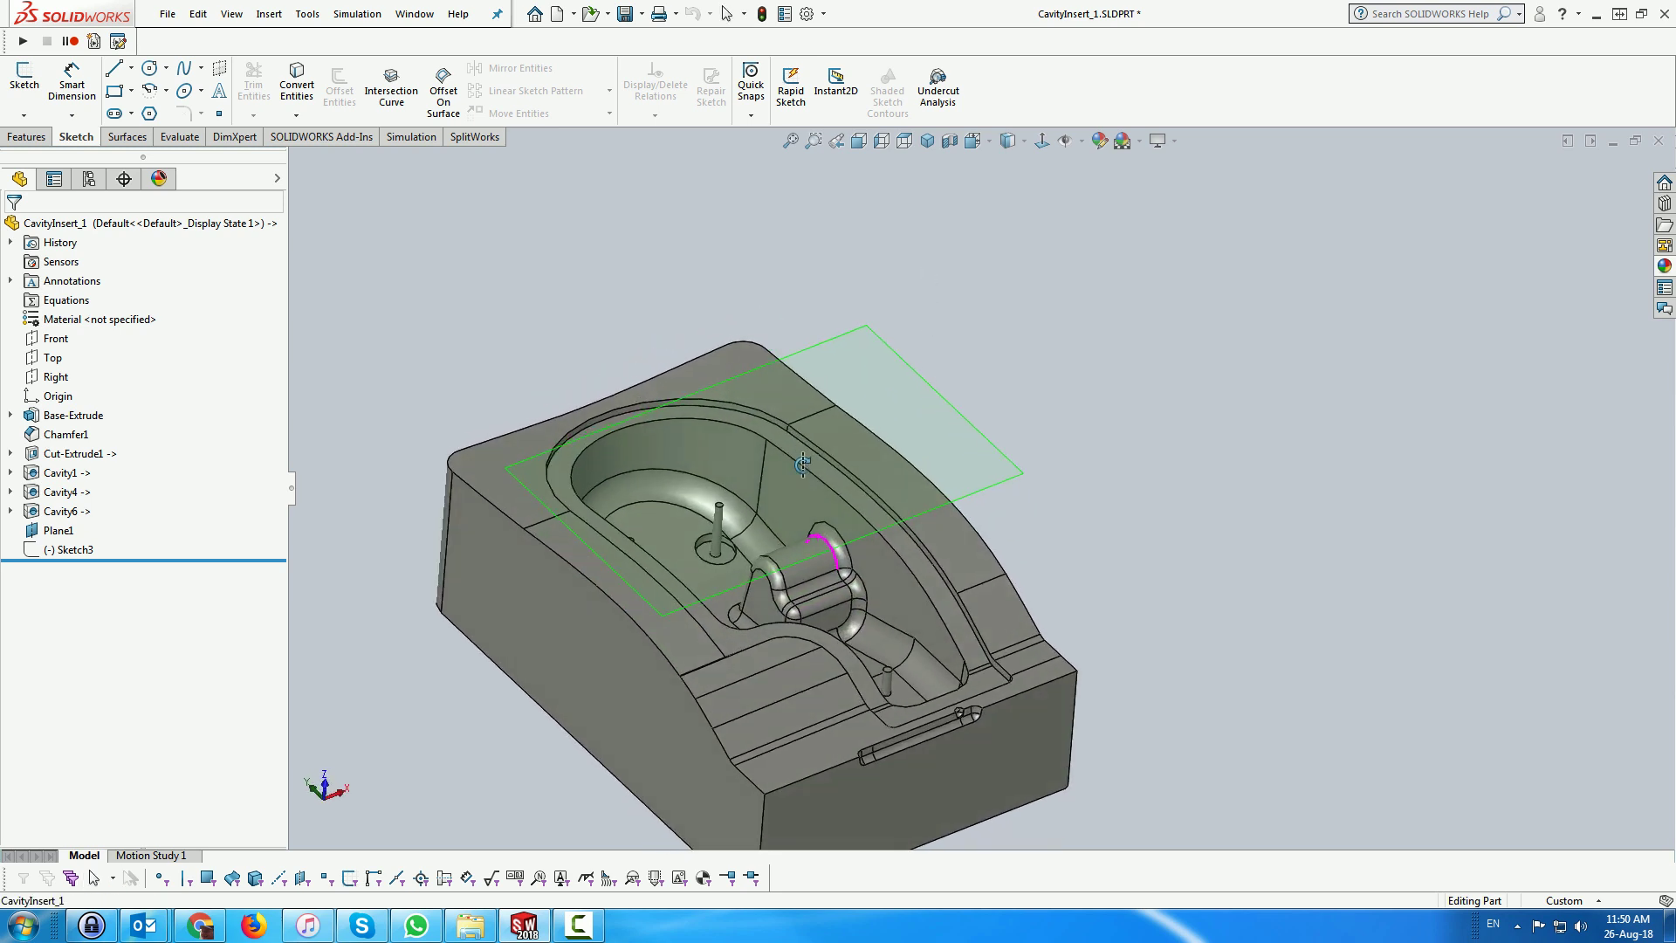
pyautogui.rightClick(87, 556)
pyautogui.click(98, 522)
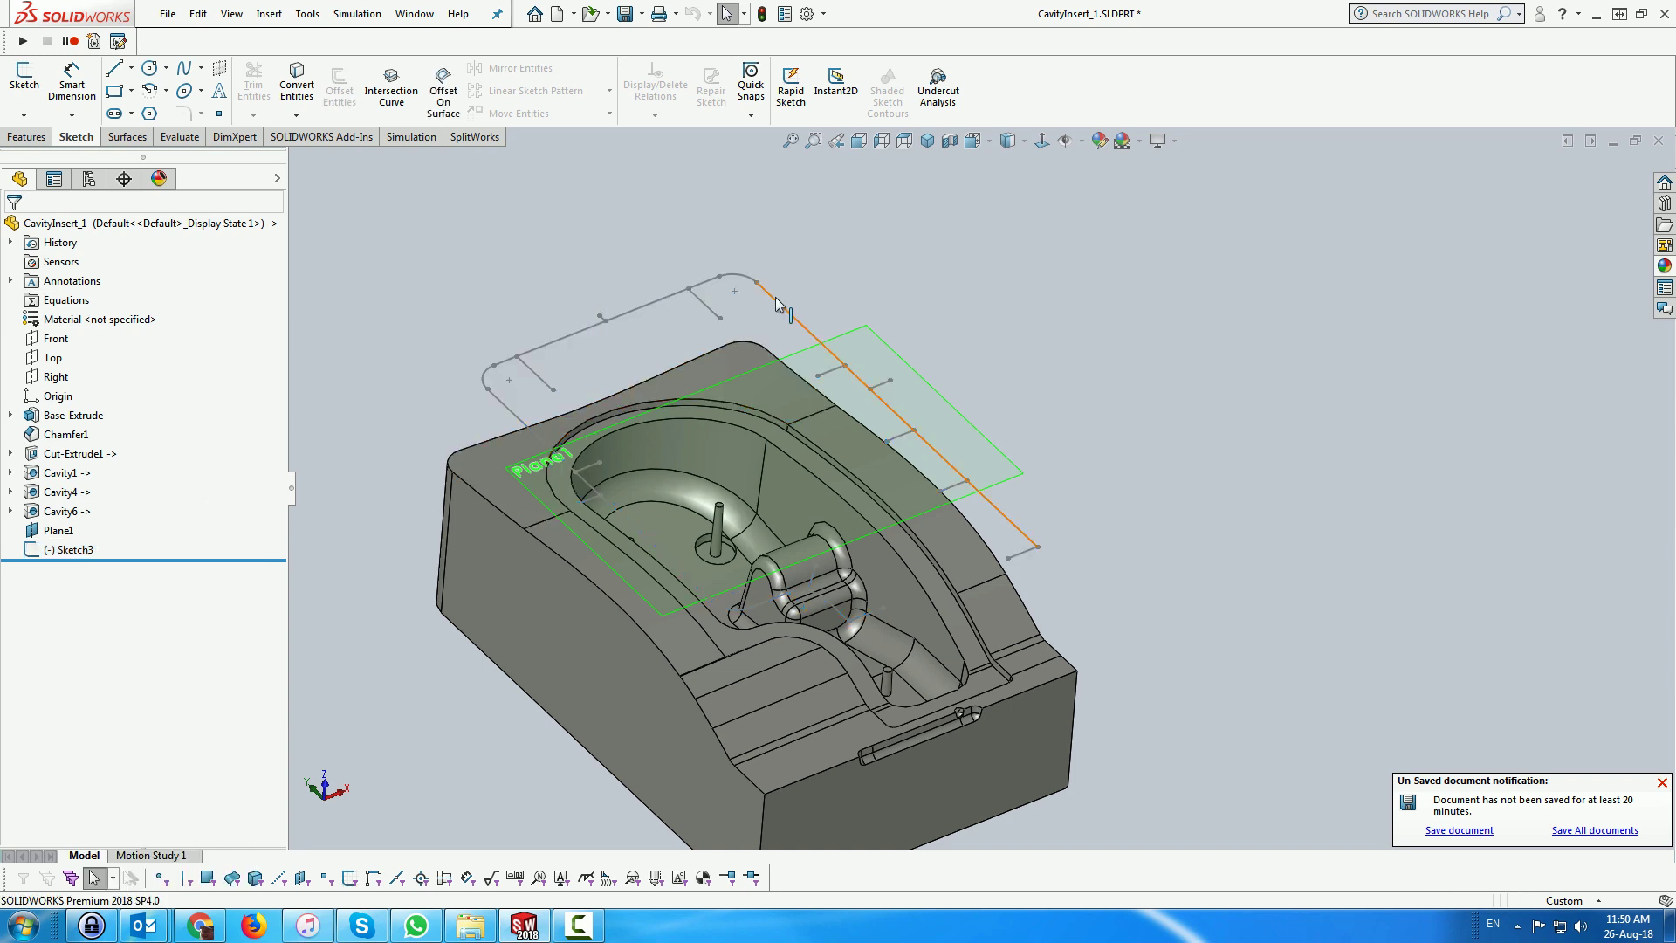
# - View Sketch3 Normal To, then close the part and return to Mold.SLDASM
pyautogui.click(75, 549)
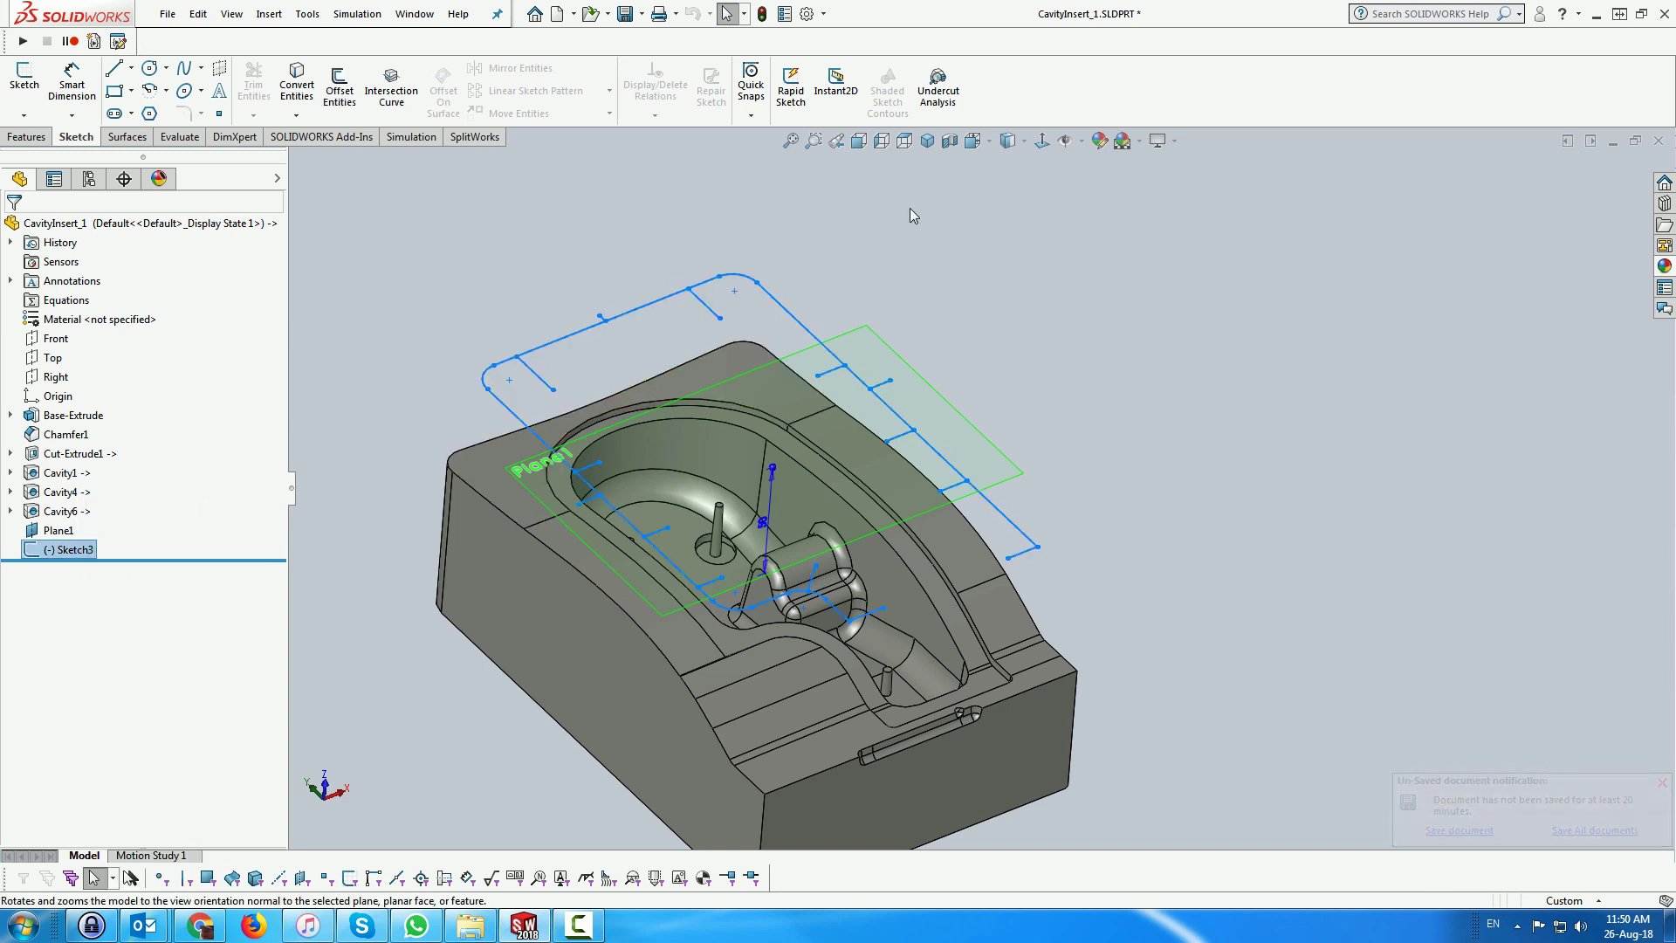
pyautogui.click(1047, 143)
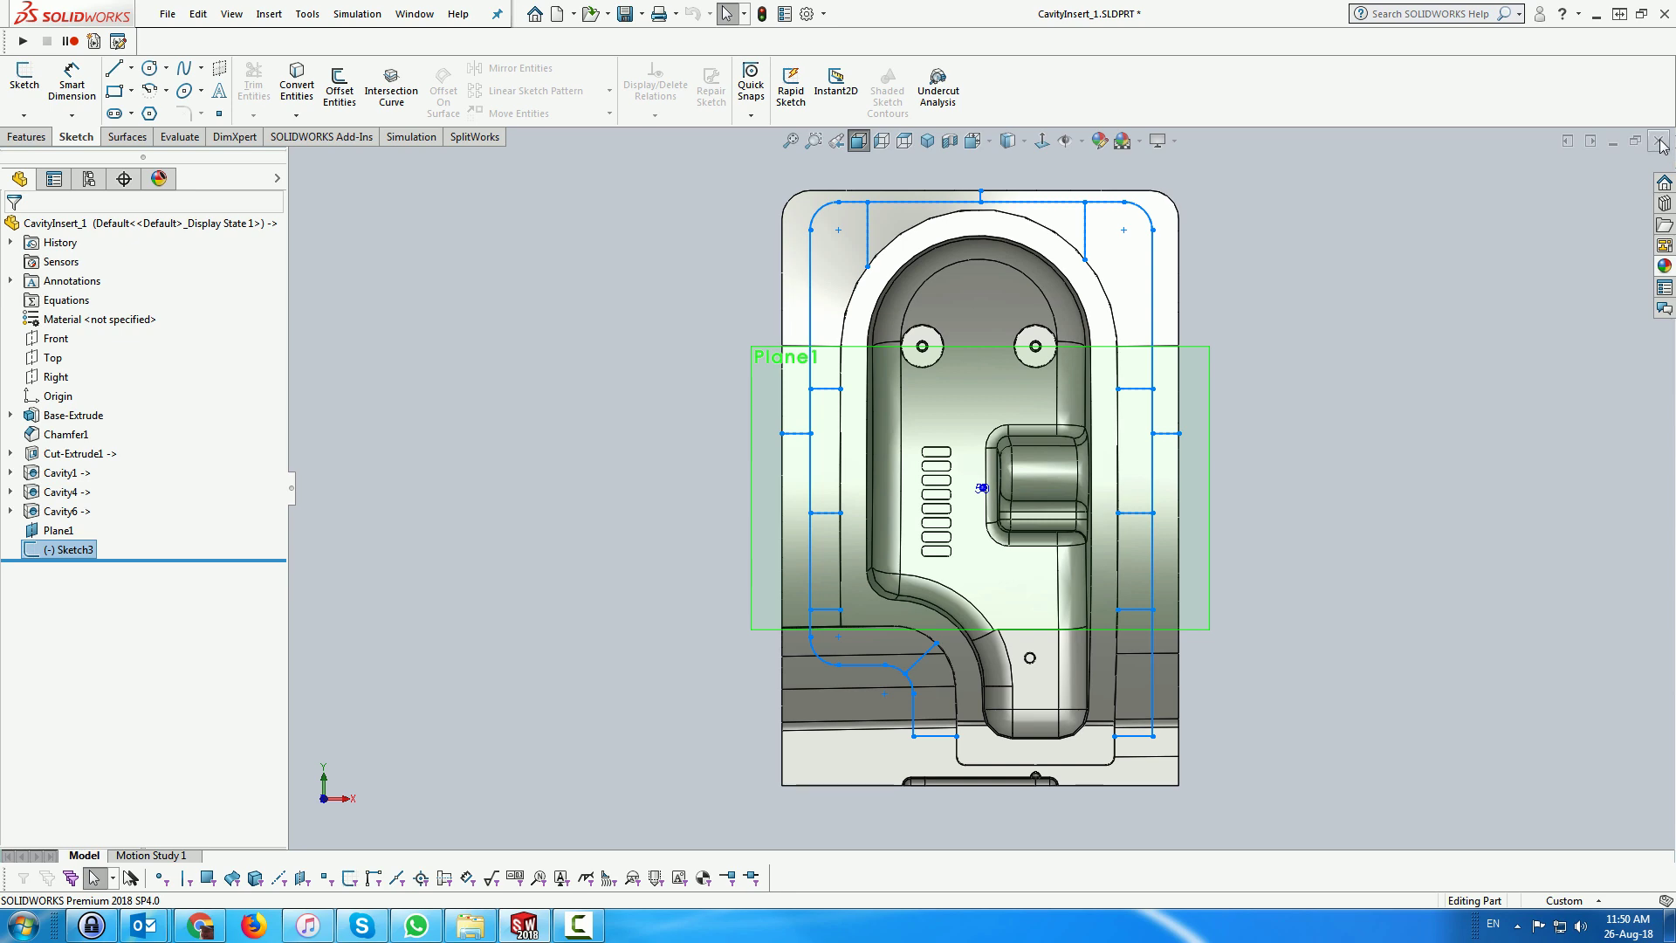
pyautogui.click(1657, 140)
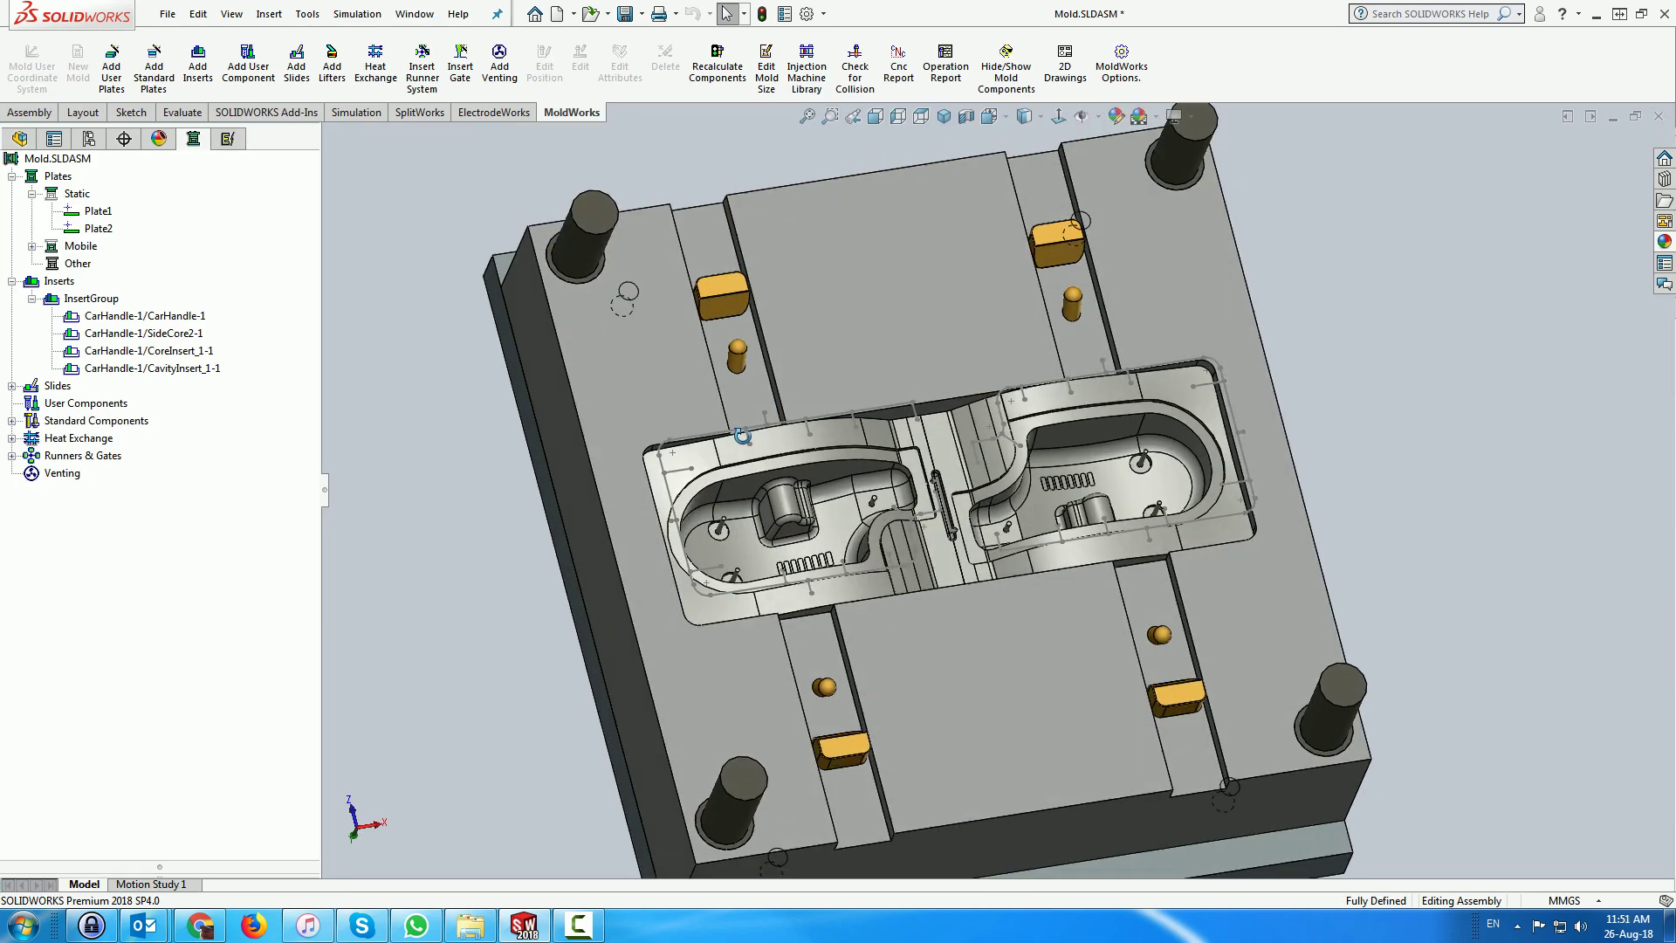
pyautogui.moveTo(741, 435); pyautogui.dragTo(568, 458, button='middle')
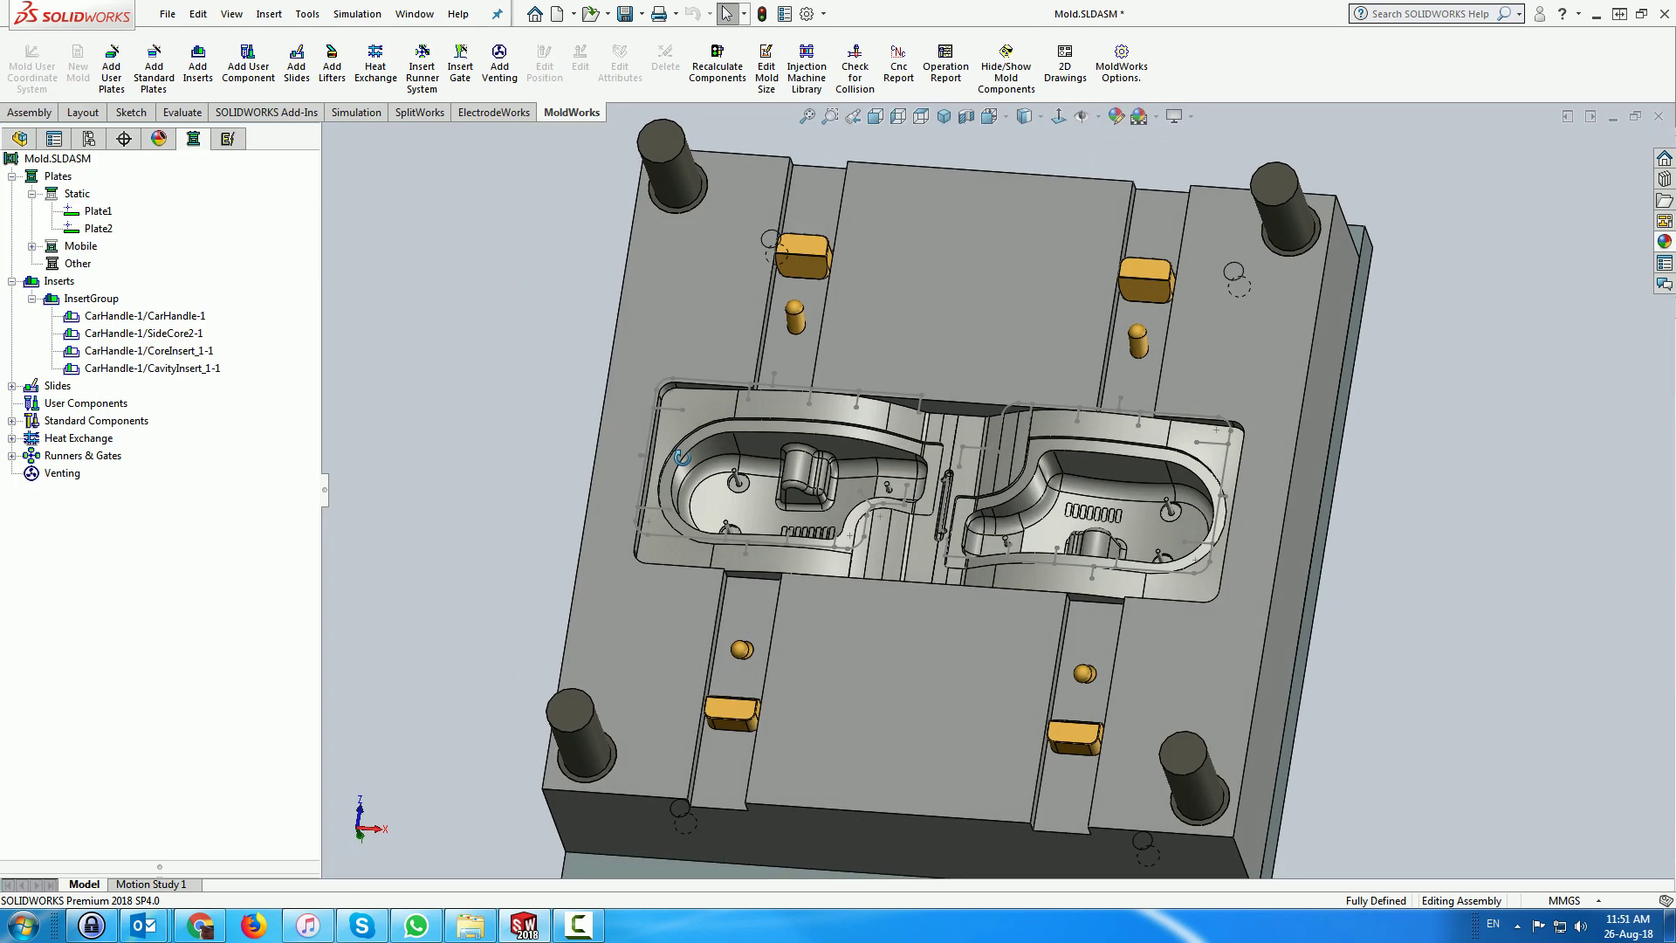
# - Project Sketch3 onto CavityInsert_1-1 with Venting > Project Sketch, creating 3DSketch1
pyautogui.rightClick(54, 476)
pyautogui.click(118, 531)
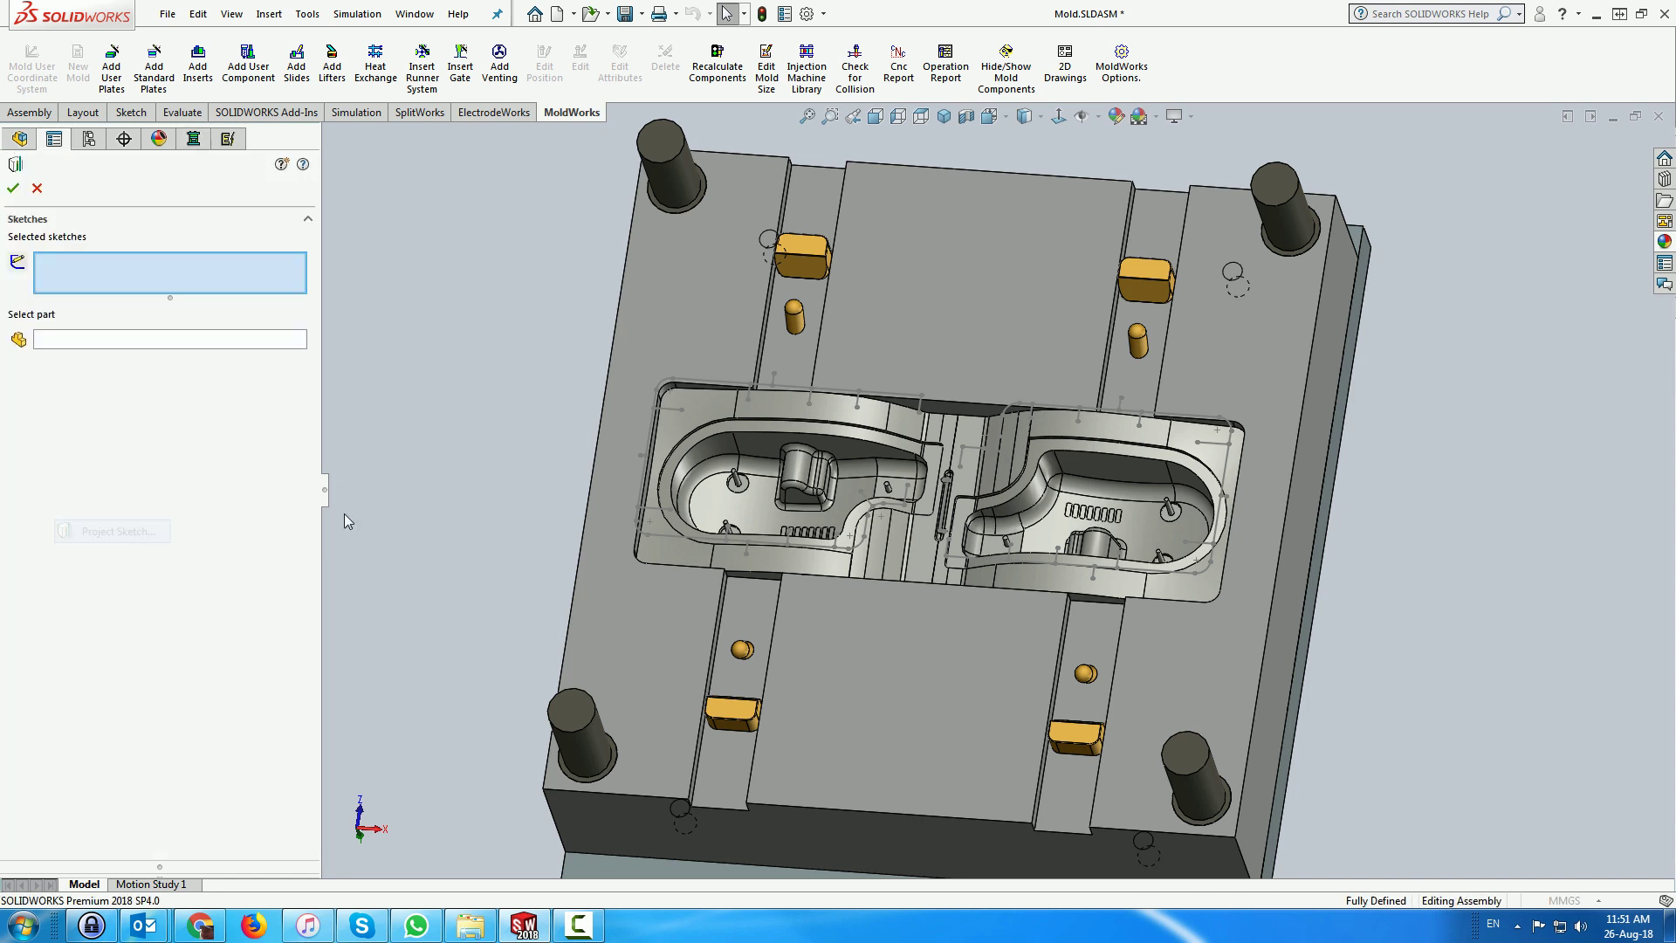
pyautogui.click(765, 392)
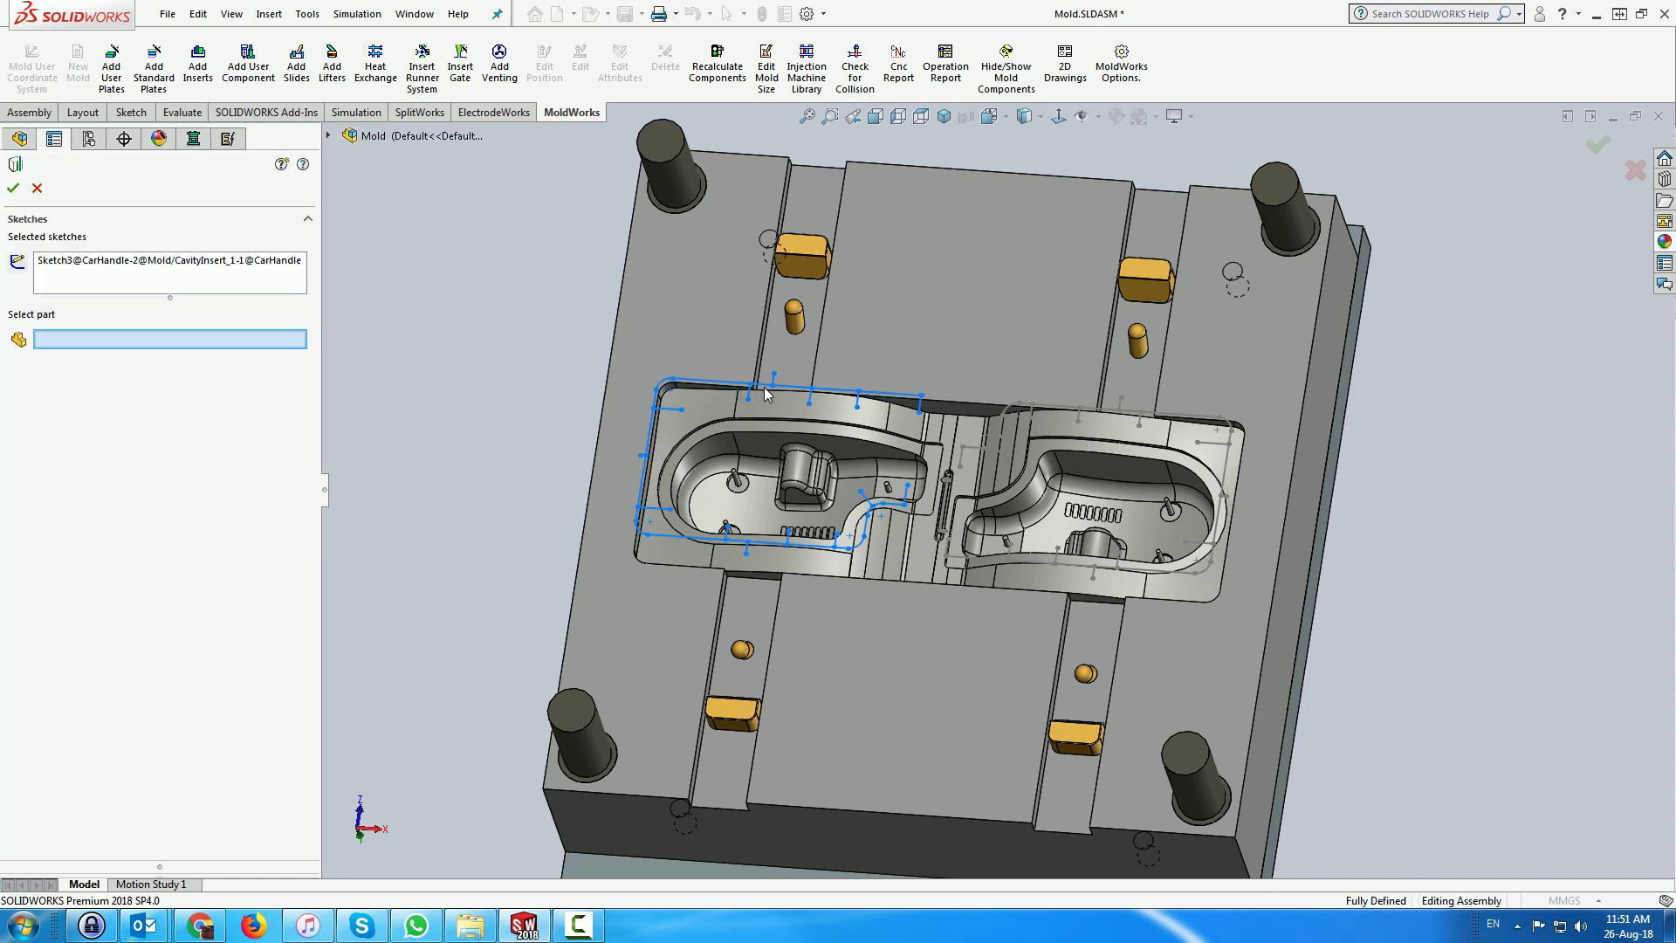
pyautogui.click(761, 407)
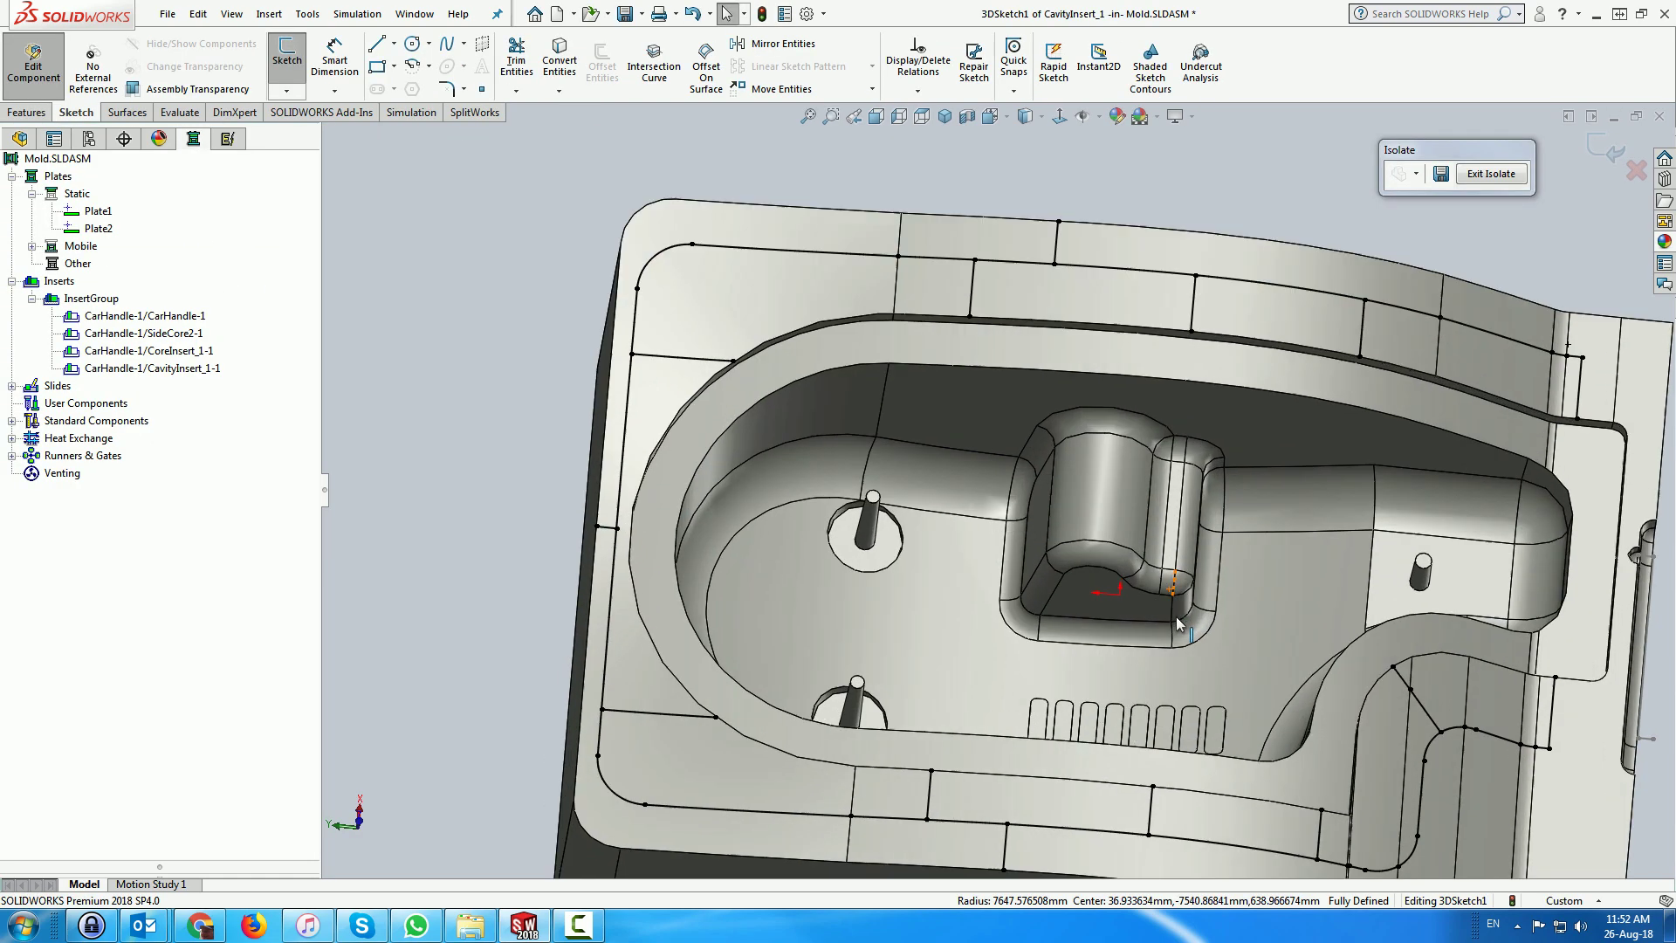
pyautogui.scroll(3, 1176, 616)
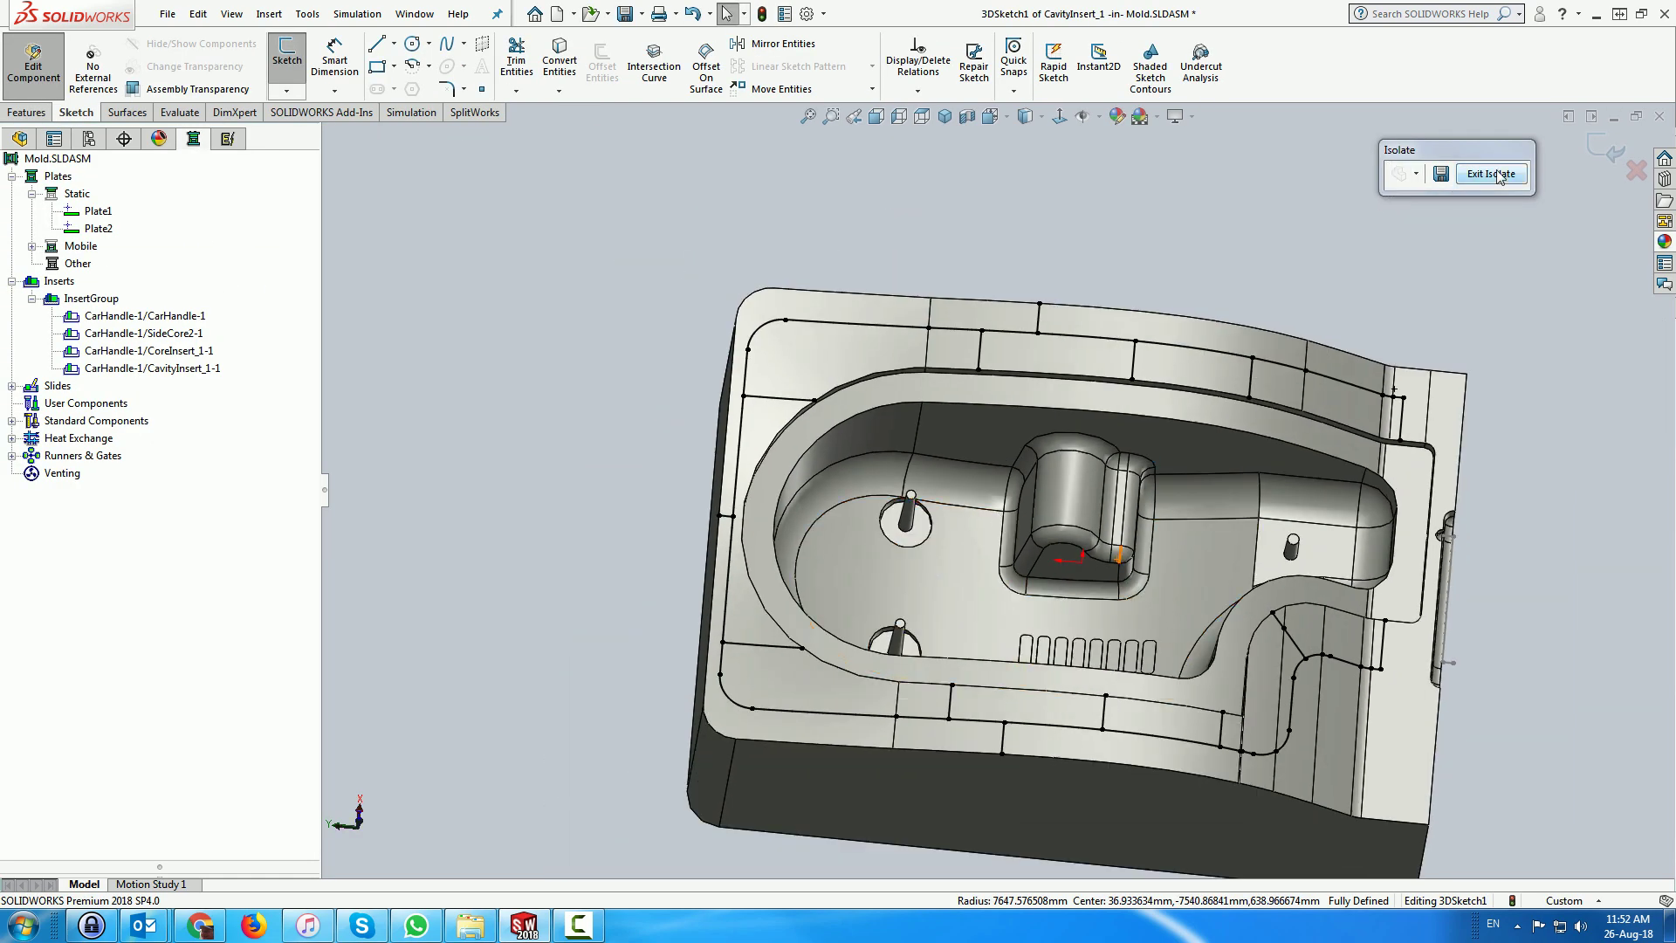
# - Start Add Venting with 3DSketch1 as the vent path and CavityInsert_1-1 as the part
pyautogui.rightClick(59, 480)
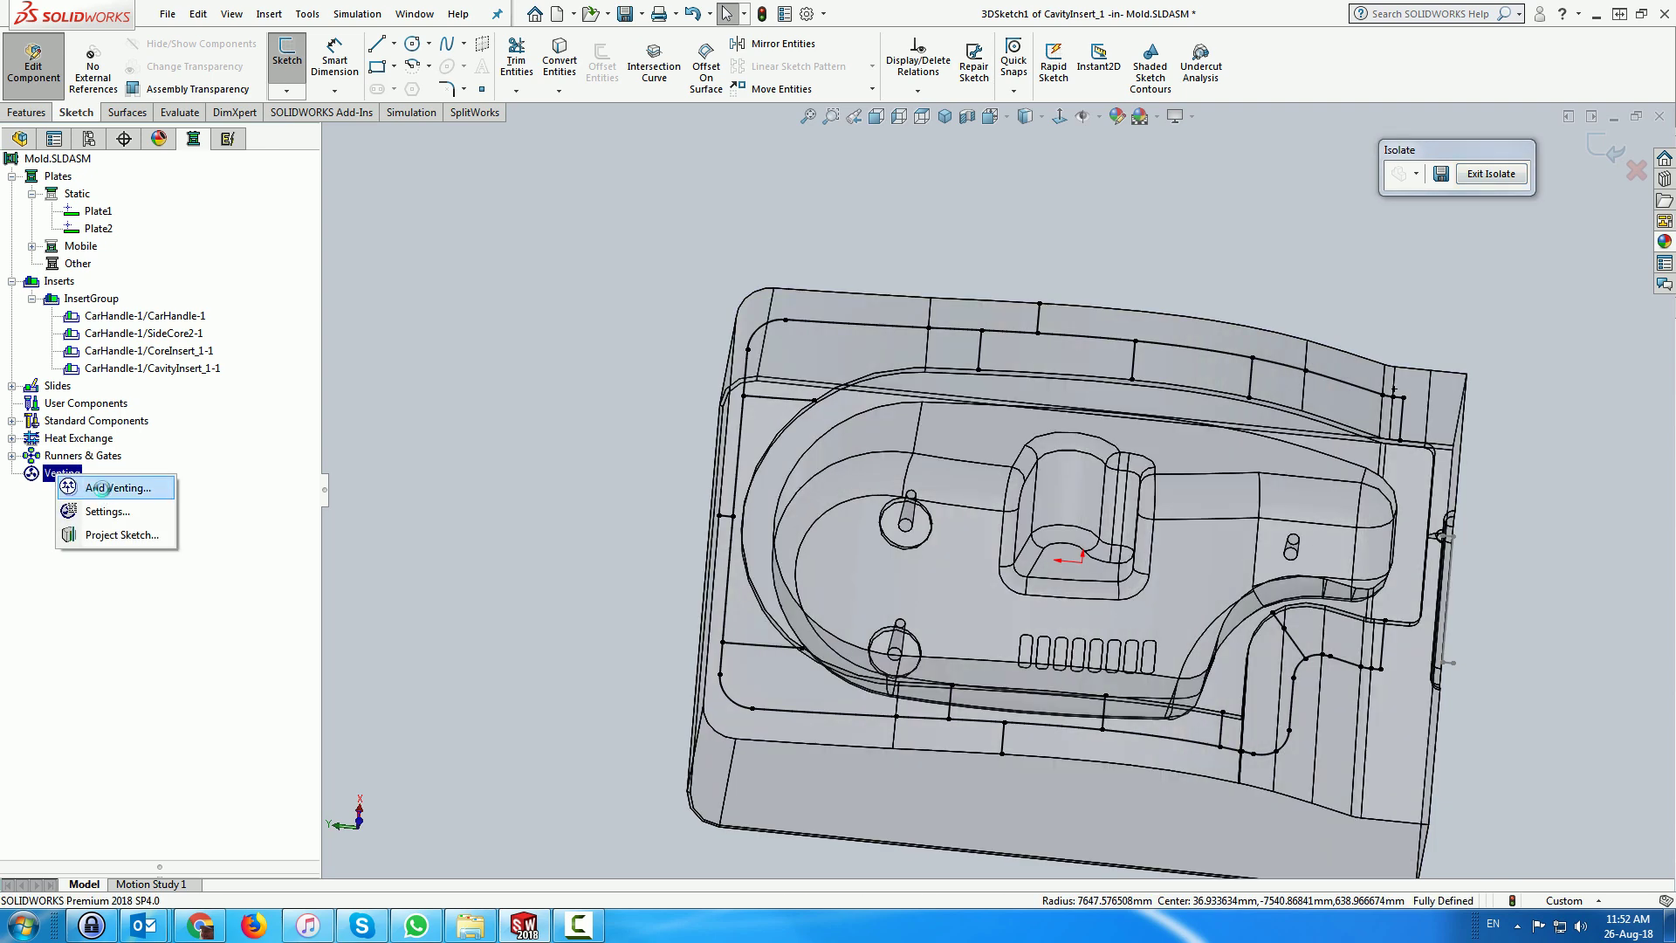
pyautogui.click(102, 487)
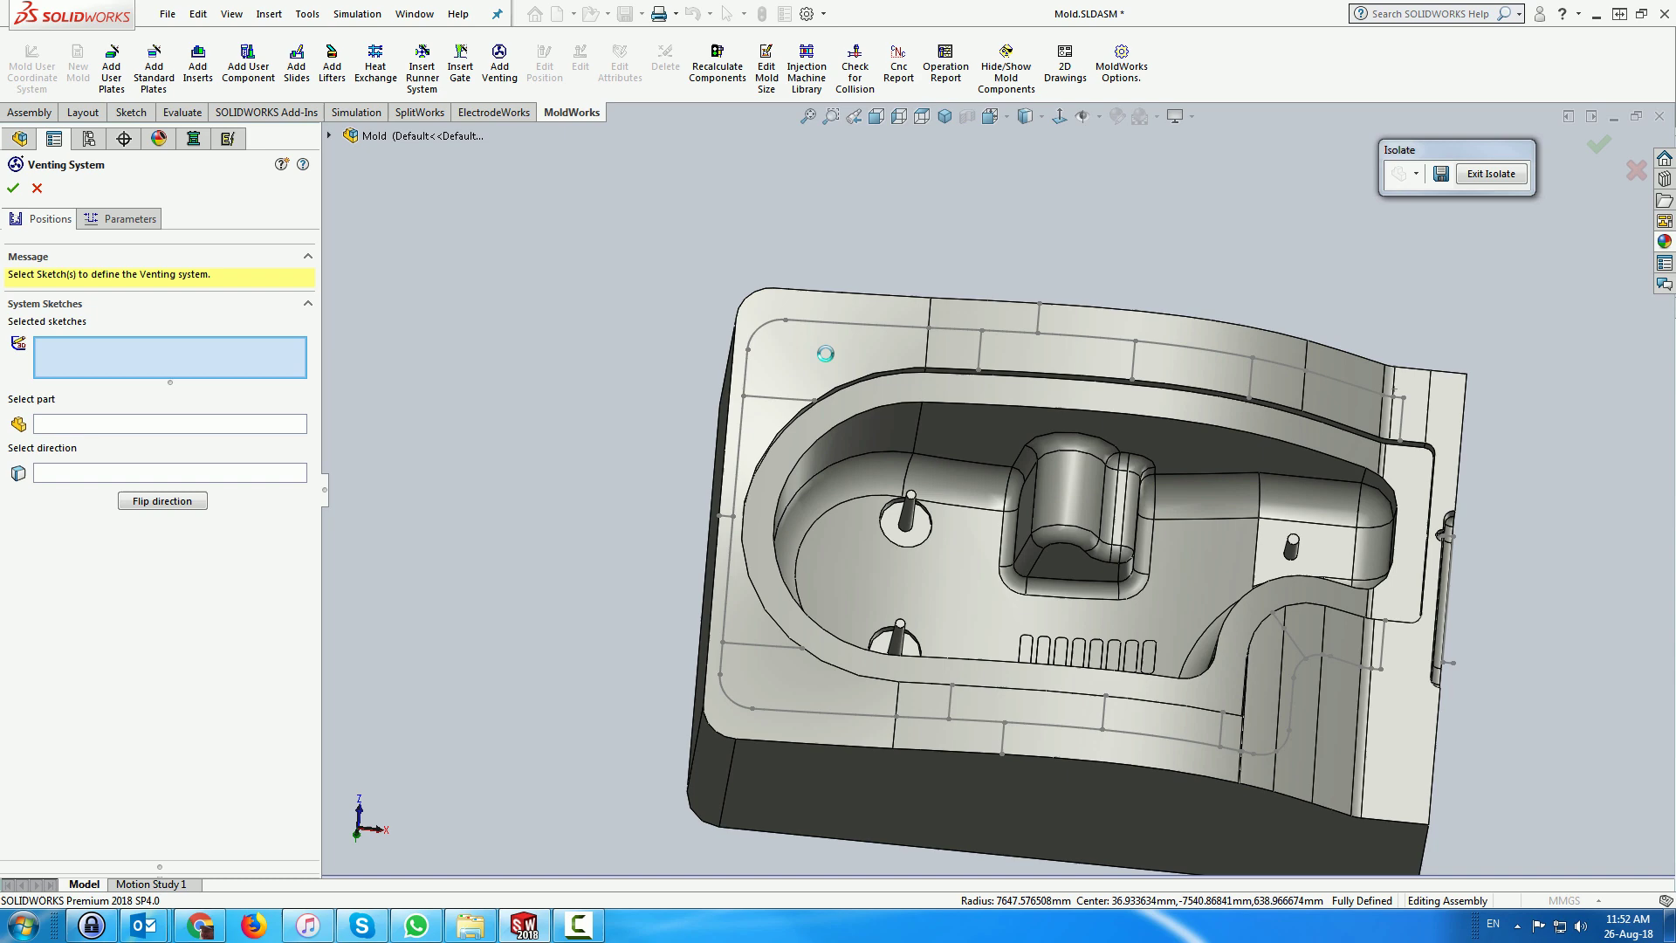
pyautogui.click(847, 326)
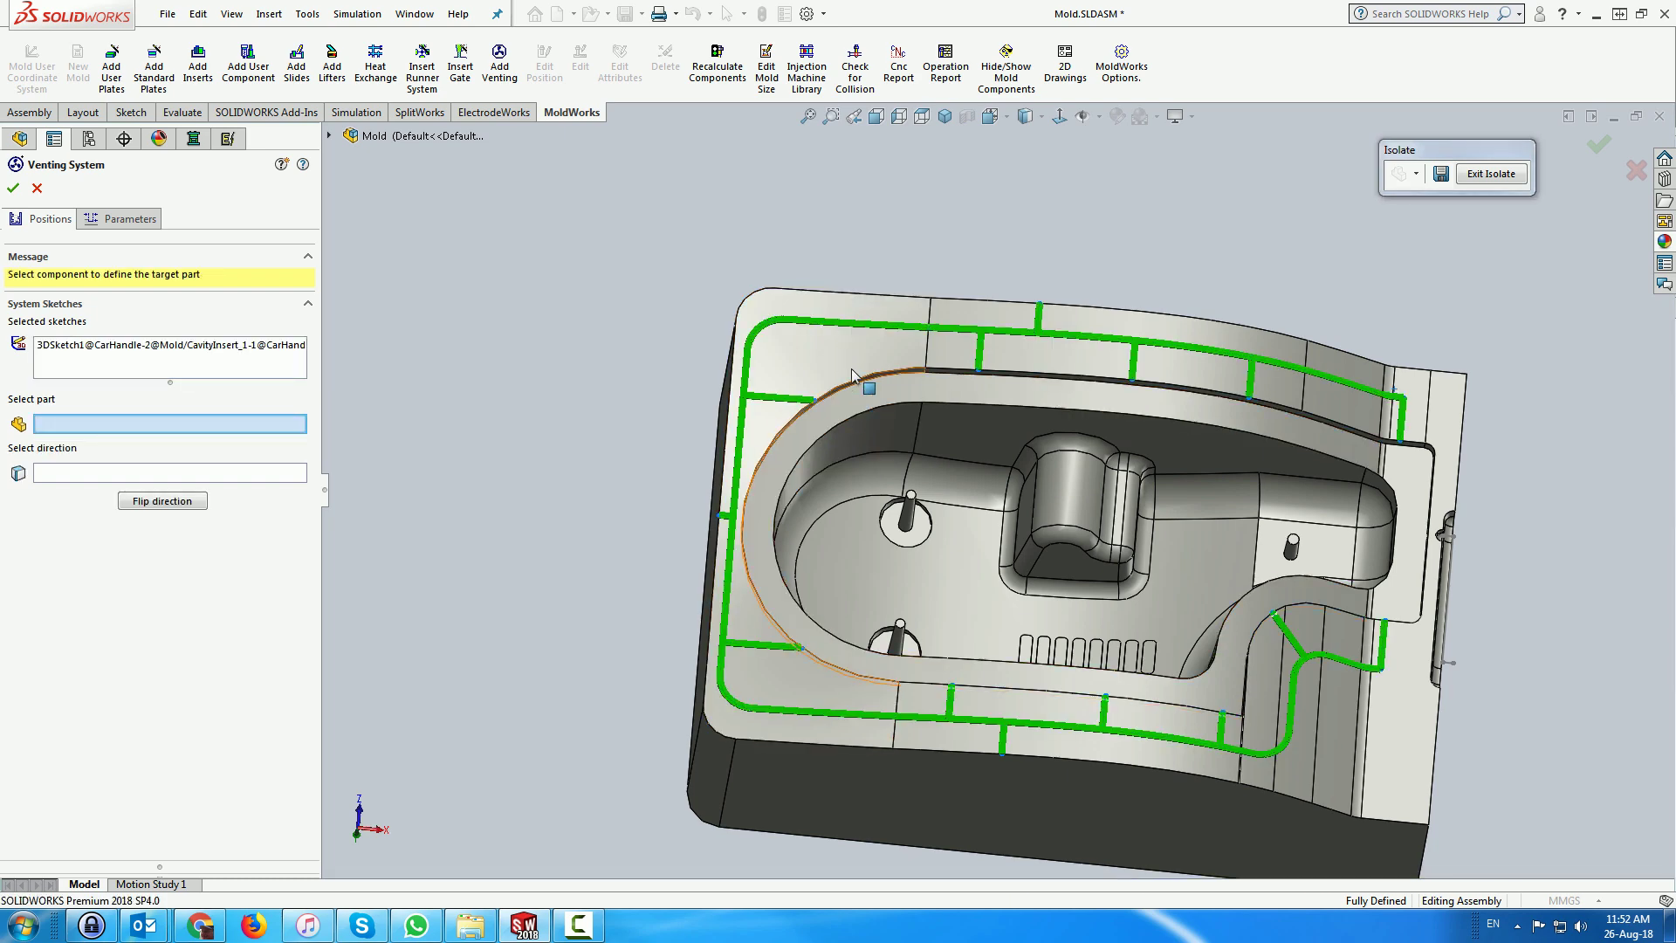
pyautogui.click(860, 421)
pyautogui.moveTo(861, 421); pyautogui.dragTo(878, 362, button='middle')
pyautogui.scroll(-6, 824, 526)
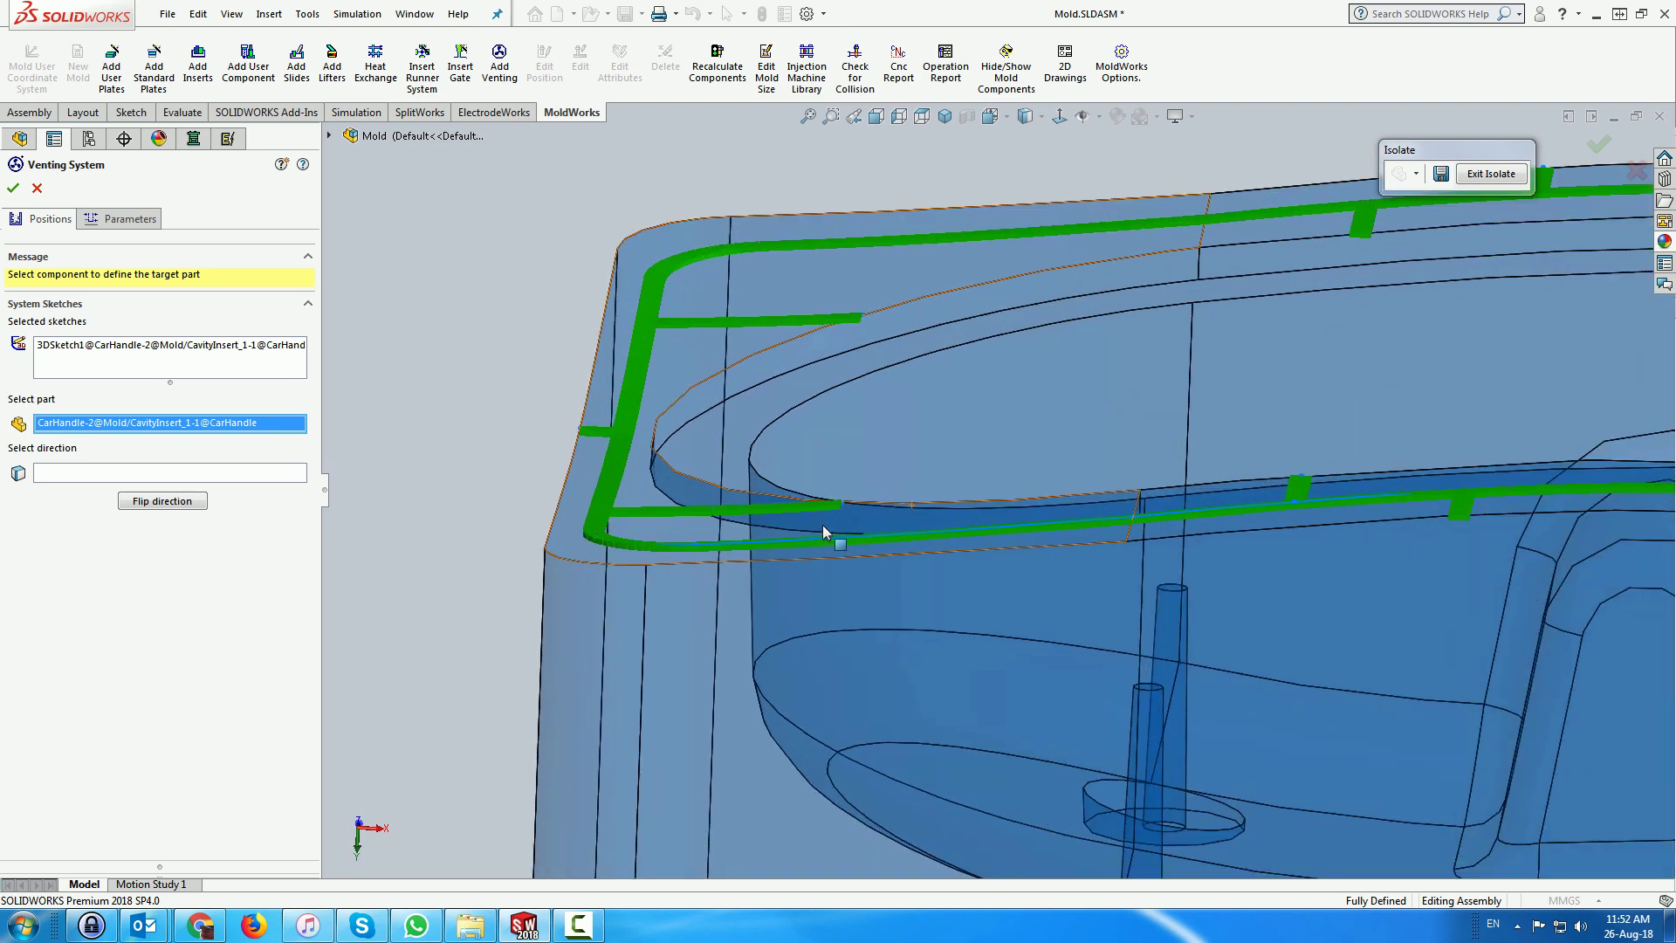
pyautogui.scroll(6, 1082, 467)
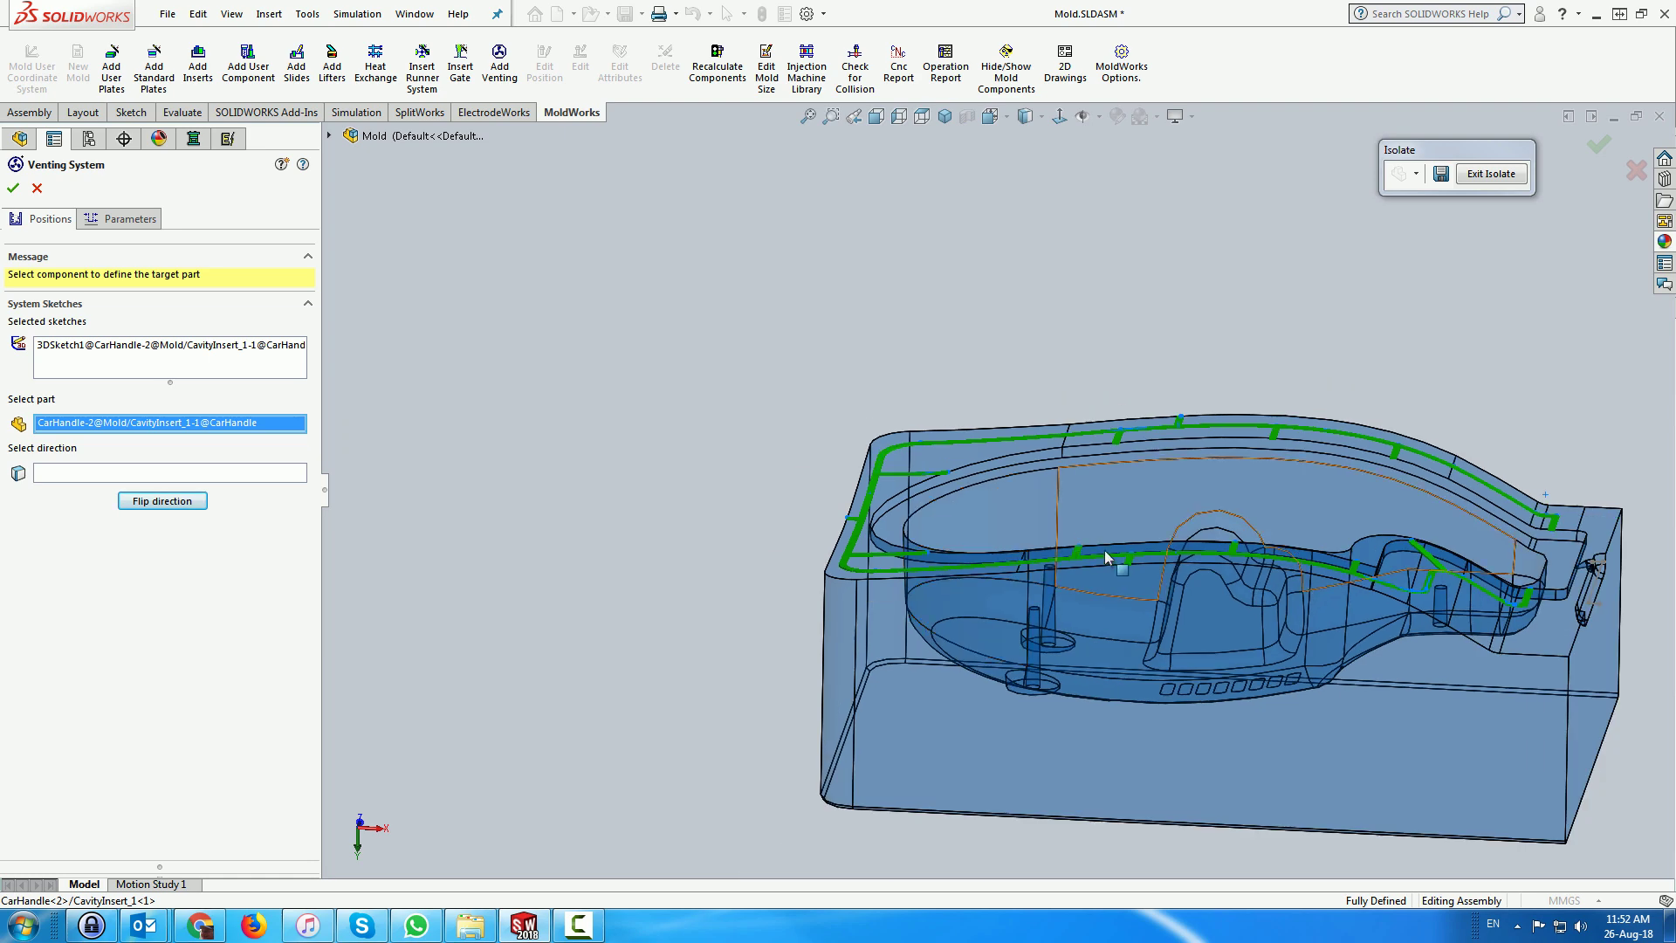
pyautogui.moveTo(1105, 555); pyautogui.dragTo(1195, 718, button='middle')
pyautogui.scroll(-2, 1232, 716)
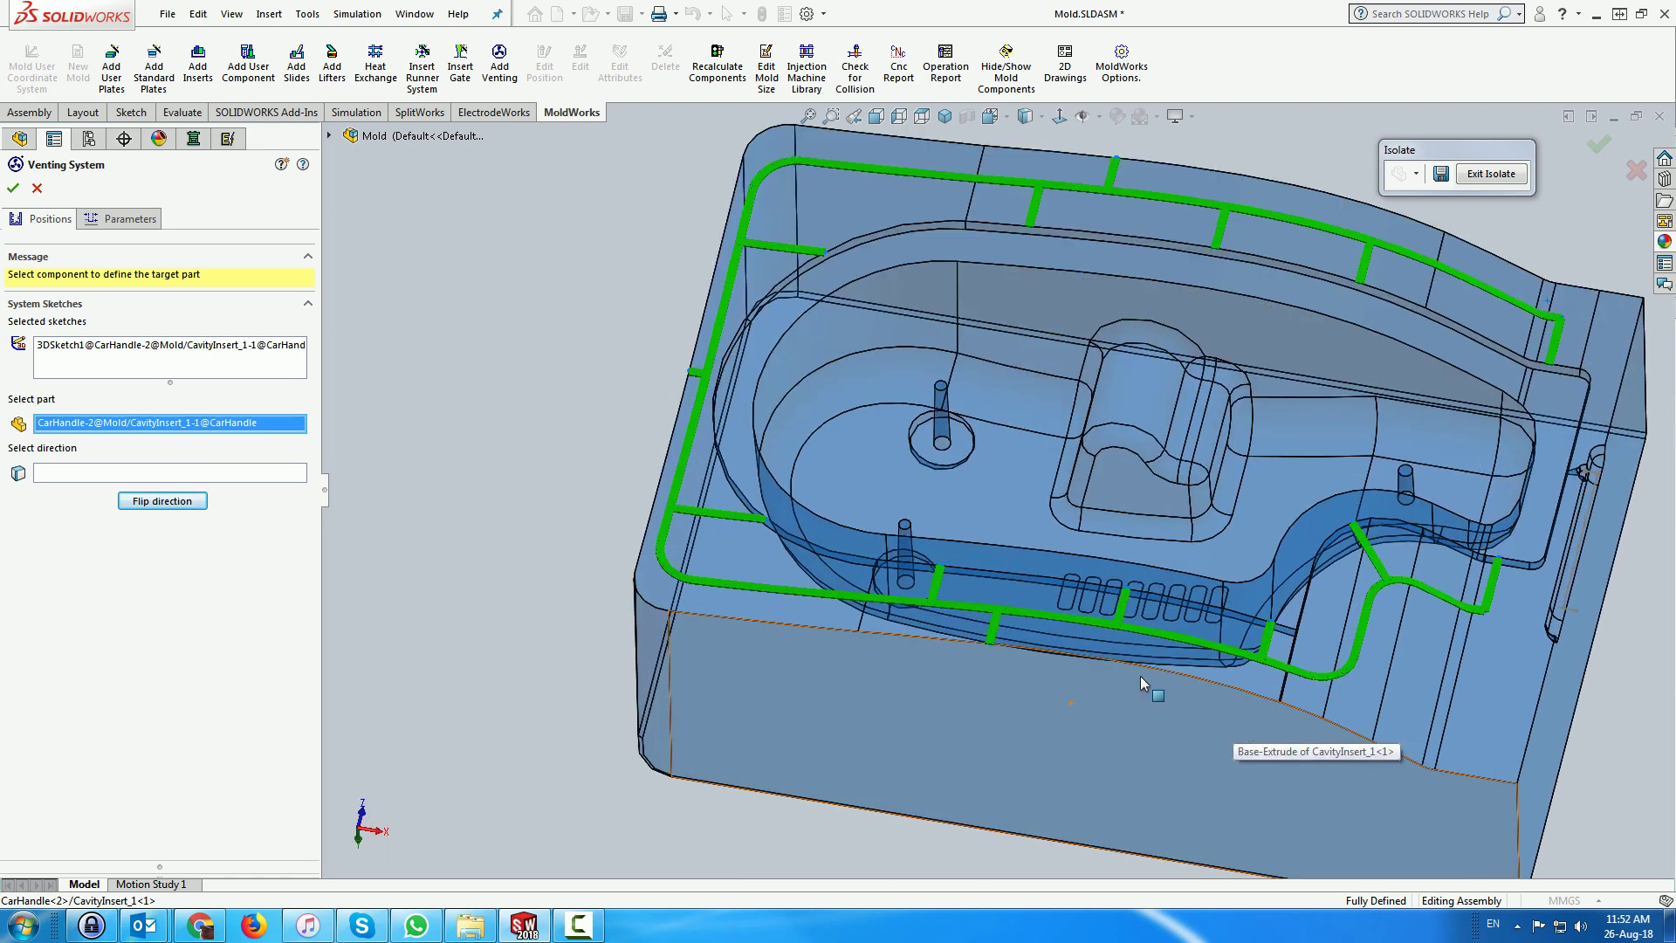
# - Switch vent parameters to per-segment definition and make the first segment a primary vent
pyautogui.click(131, 220)
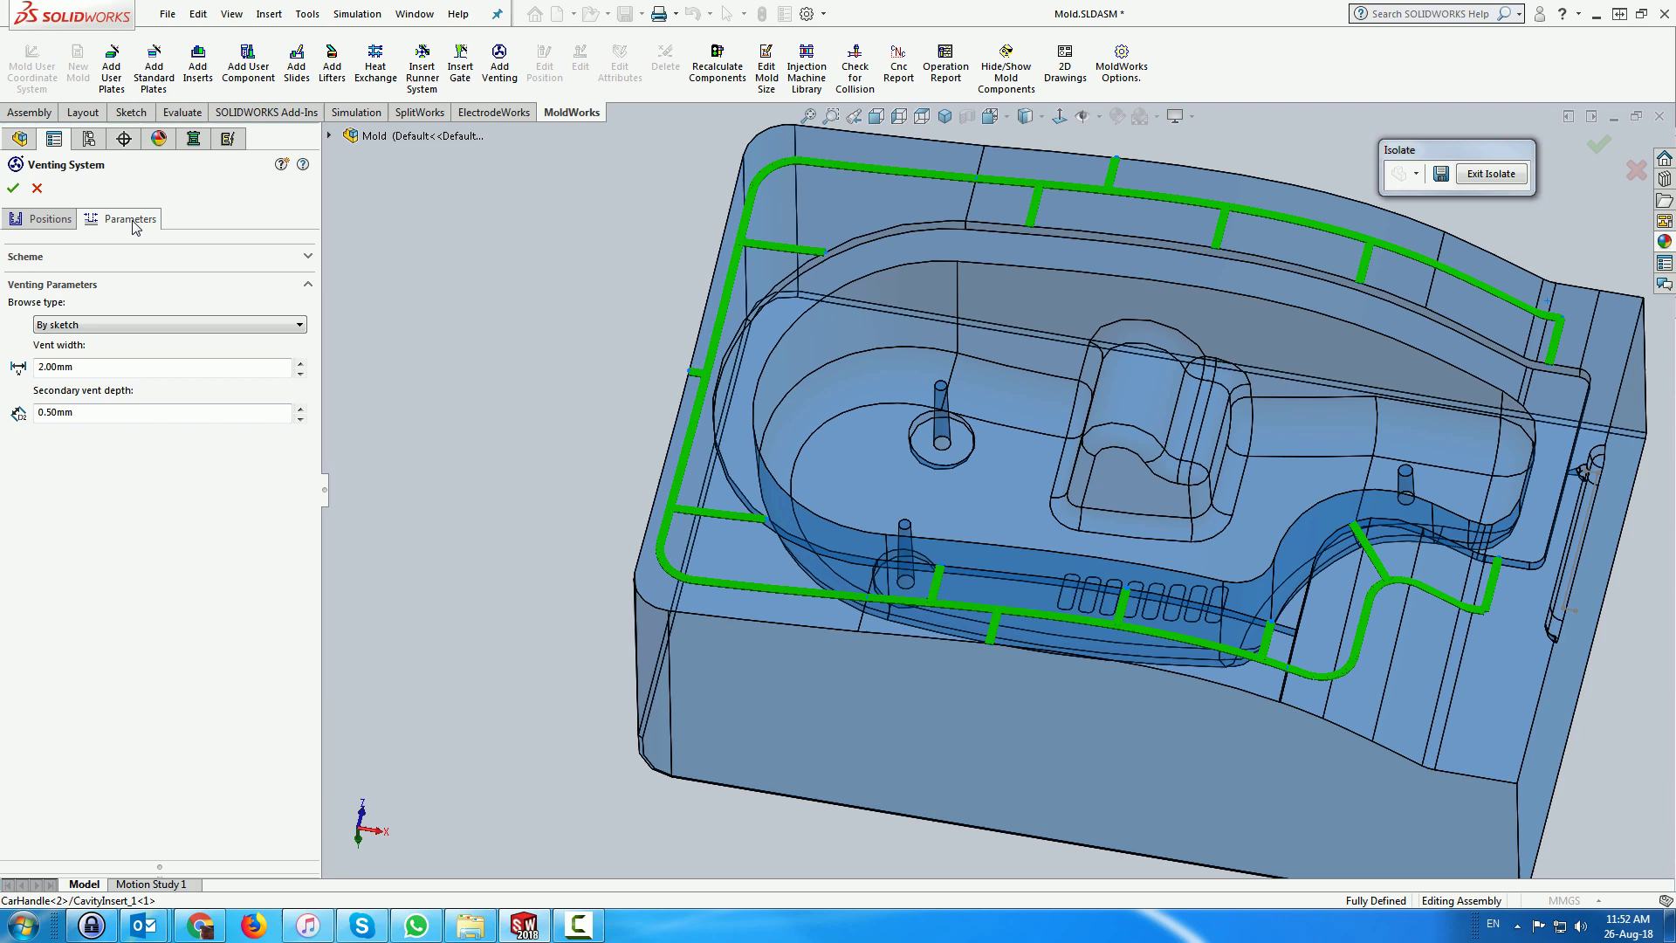
pyautogui.click(115, 325)
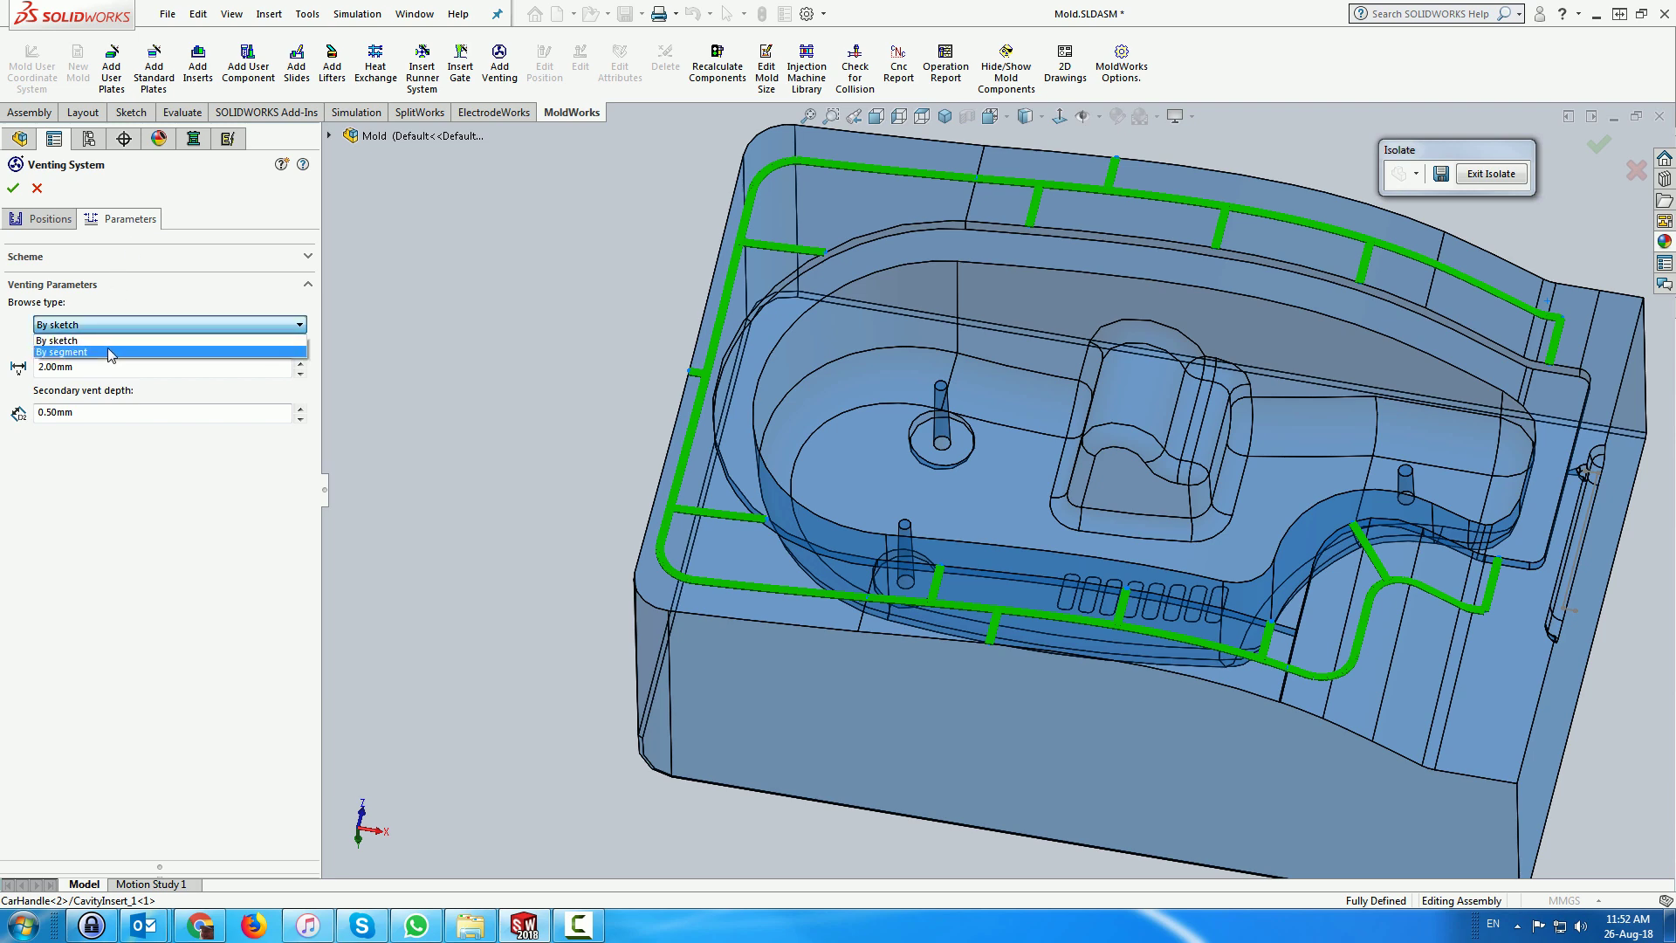
pyautogui.click(107, 347)
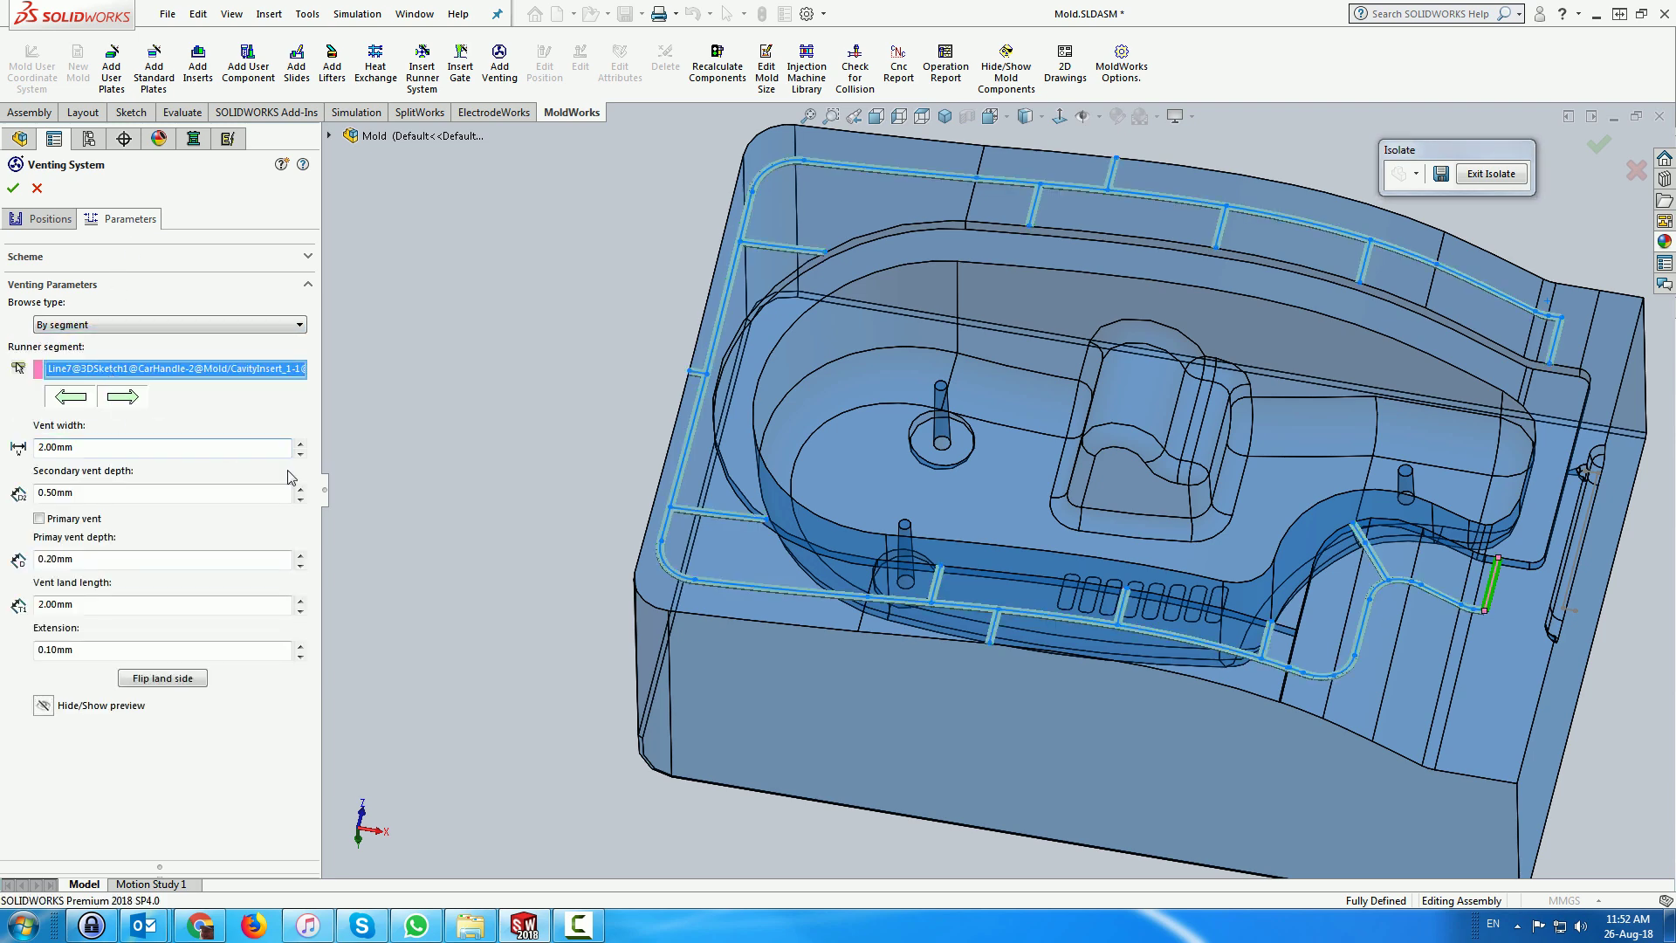
pyautogui.scroll(-3, 1545, 574)
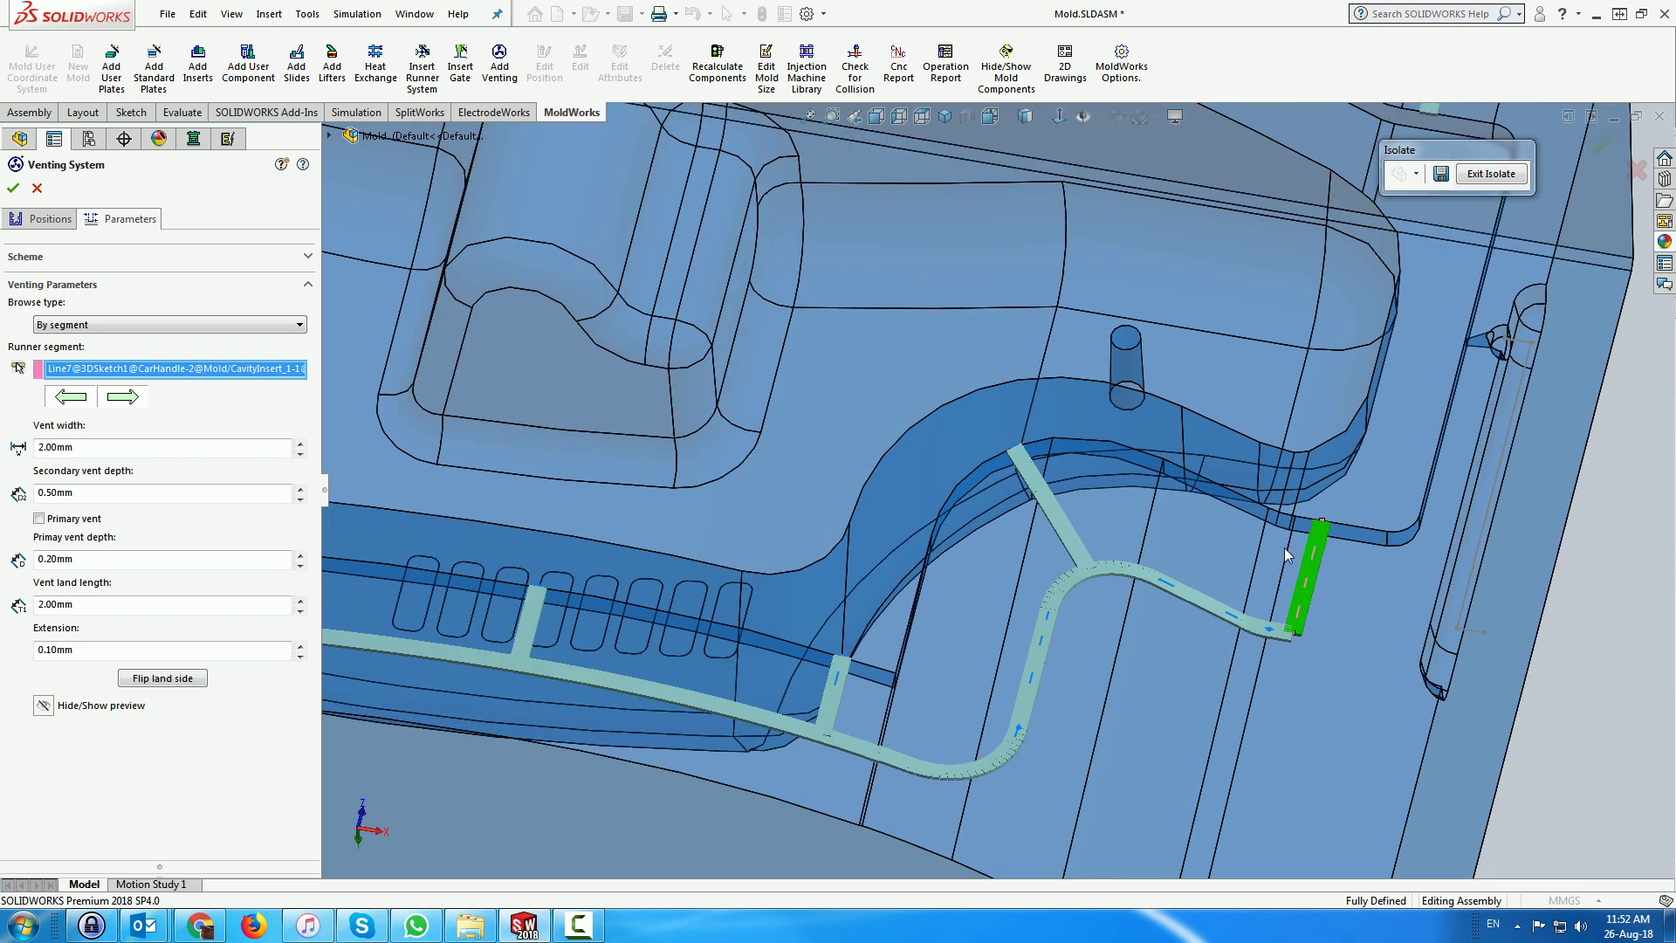
pyautogui.scroll(-3, 1285, 547)
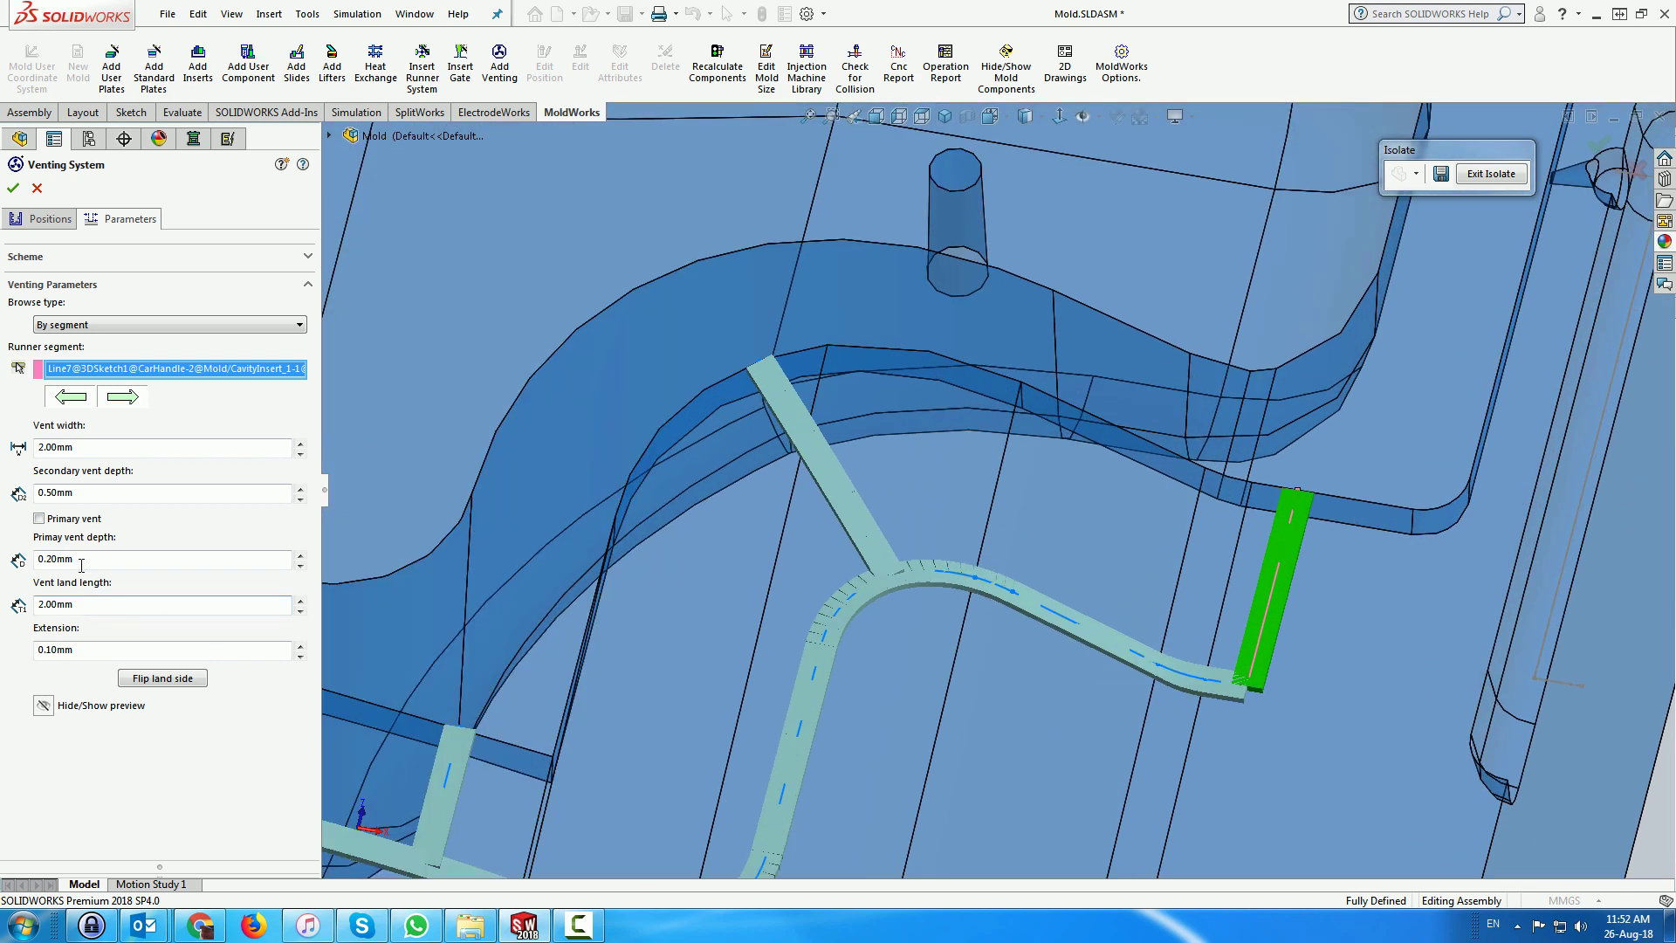
pyautogui.click(39, 520)
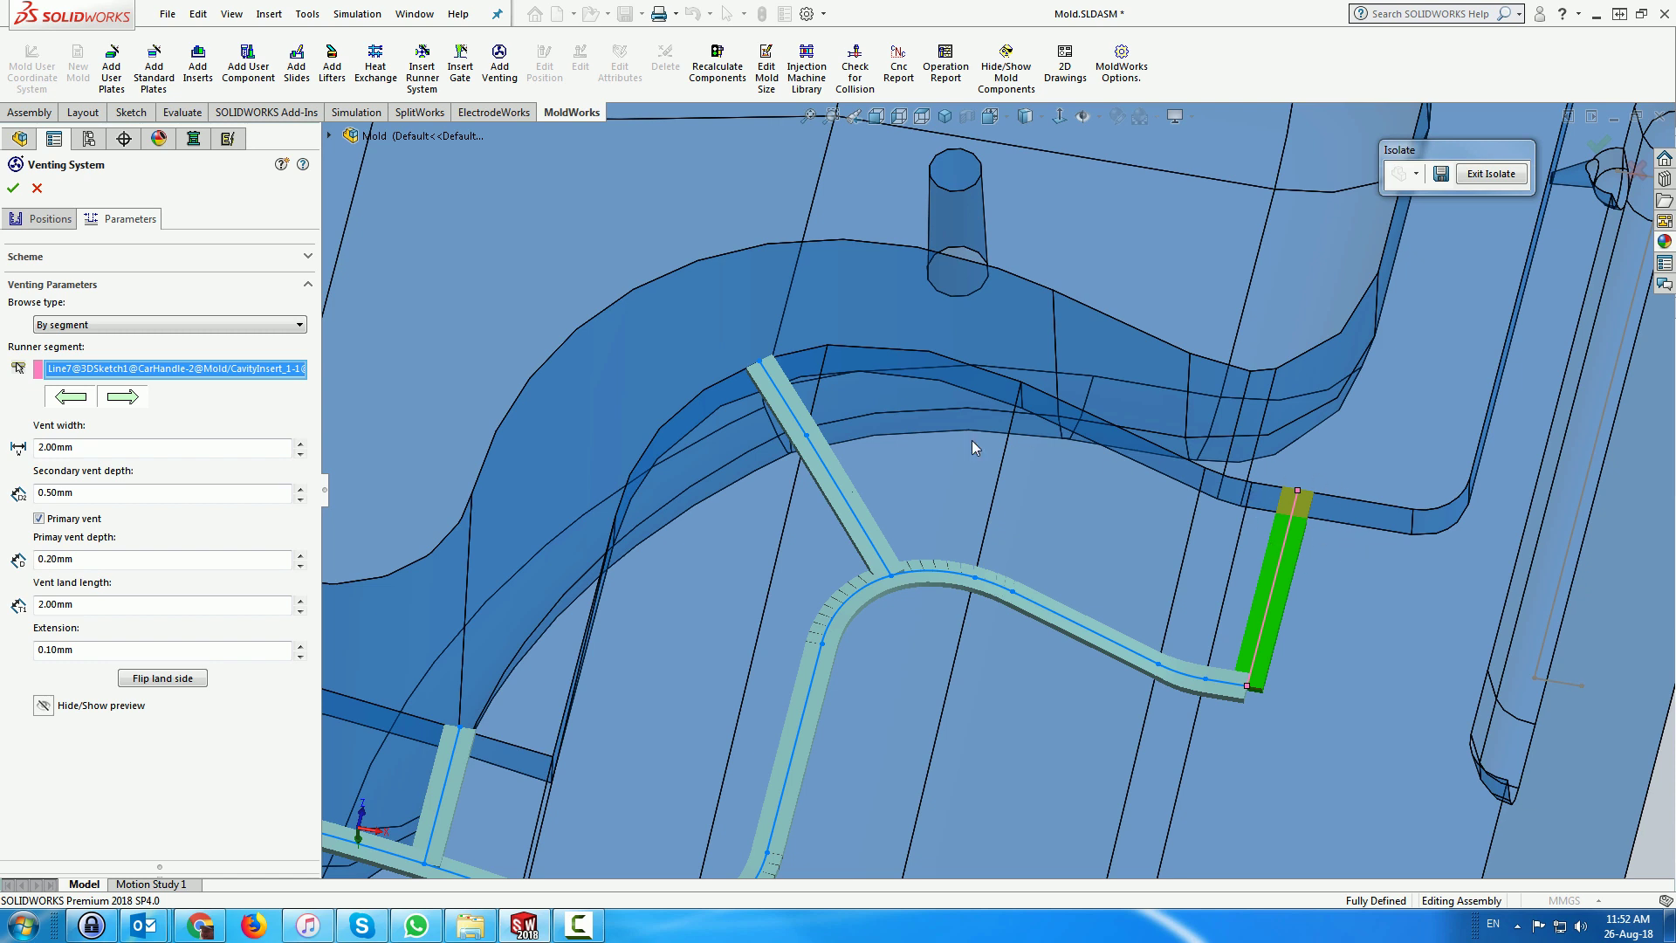
# - Make runner segments Spline36, Spline38, Line12 and Line14 primary vents
pyautogui.click(778, 397)
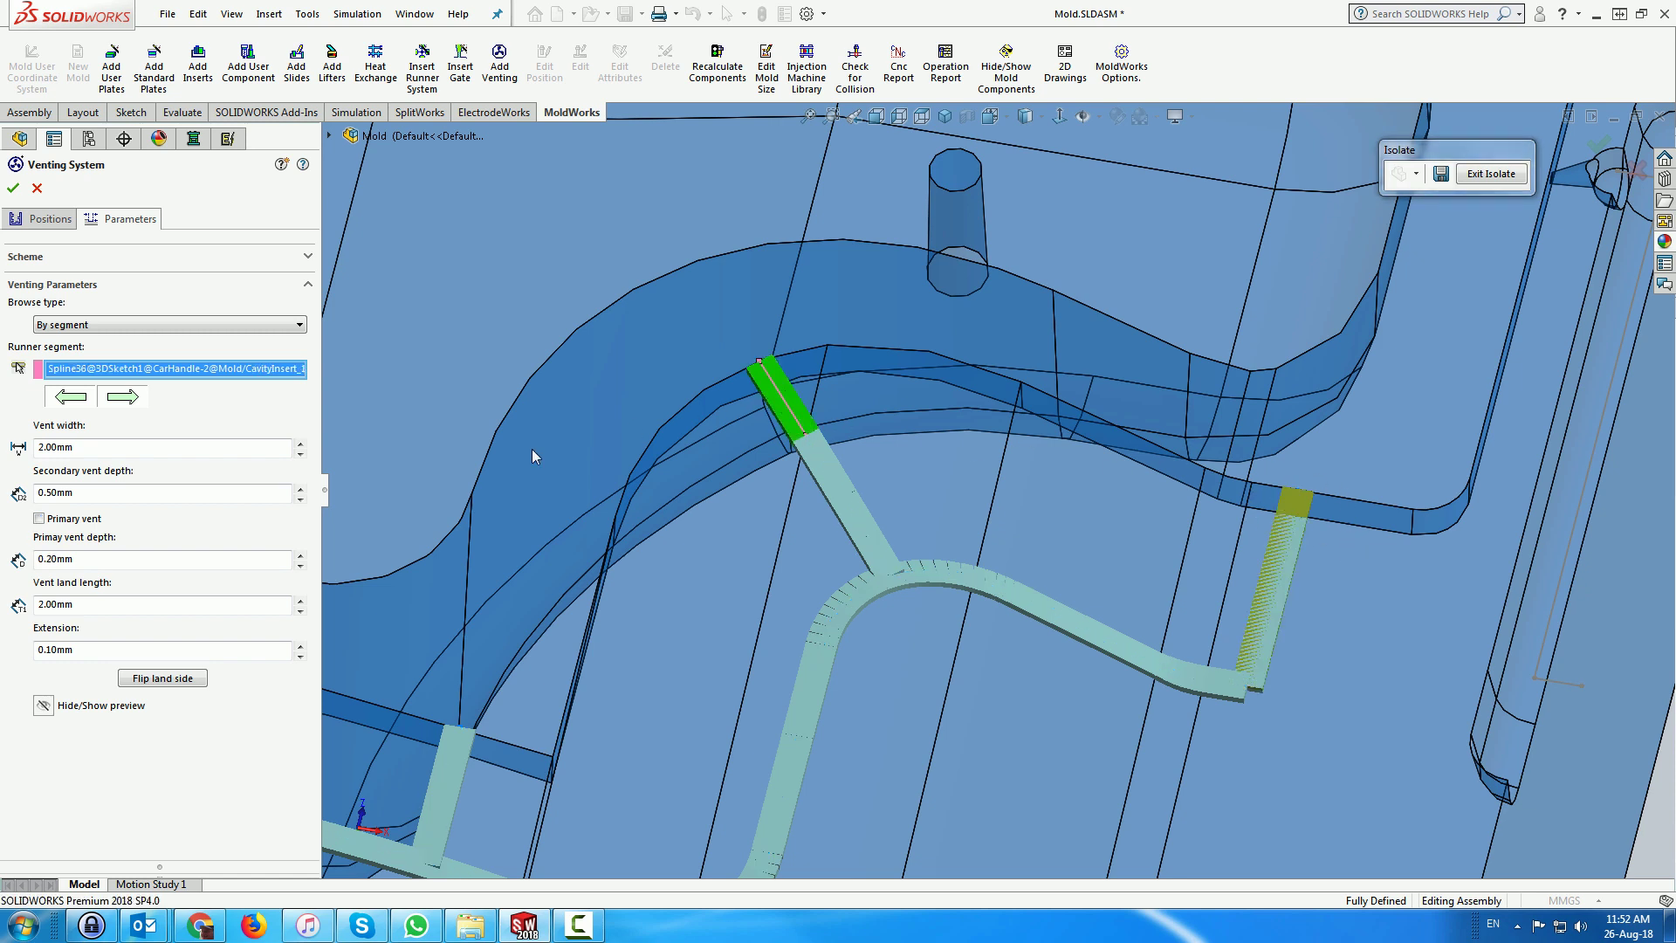
pyautogui.click(40, 520)
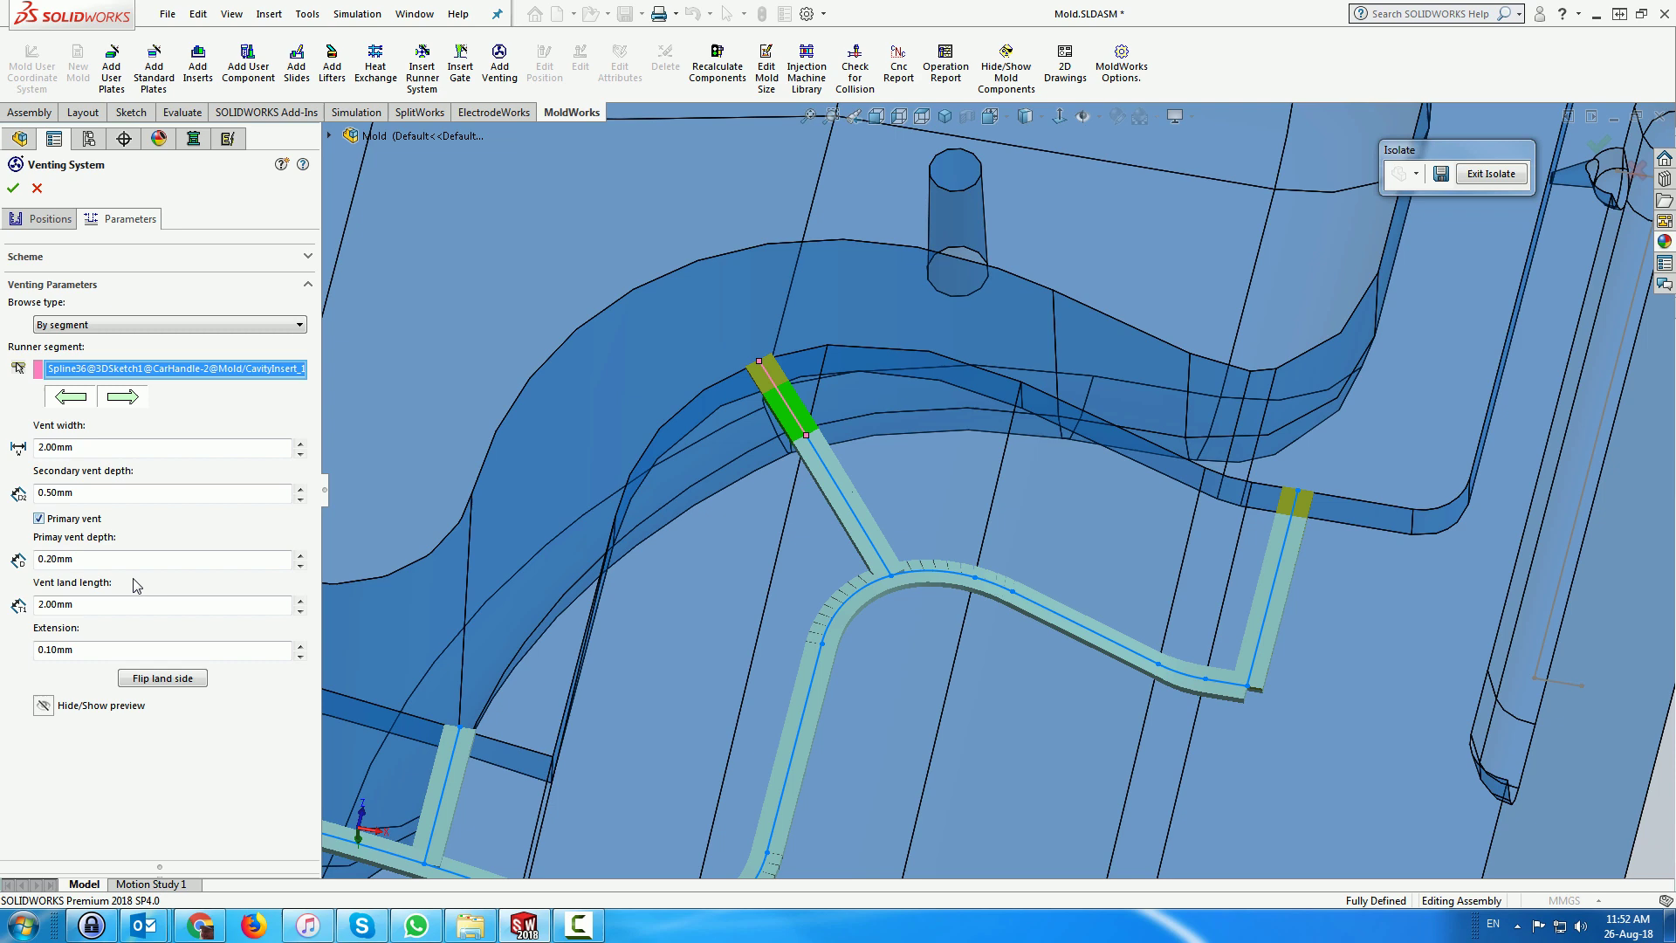
pyautogui.click(450, 756)
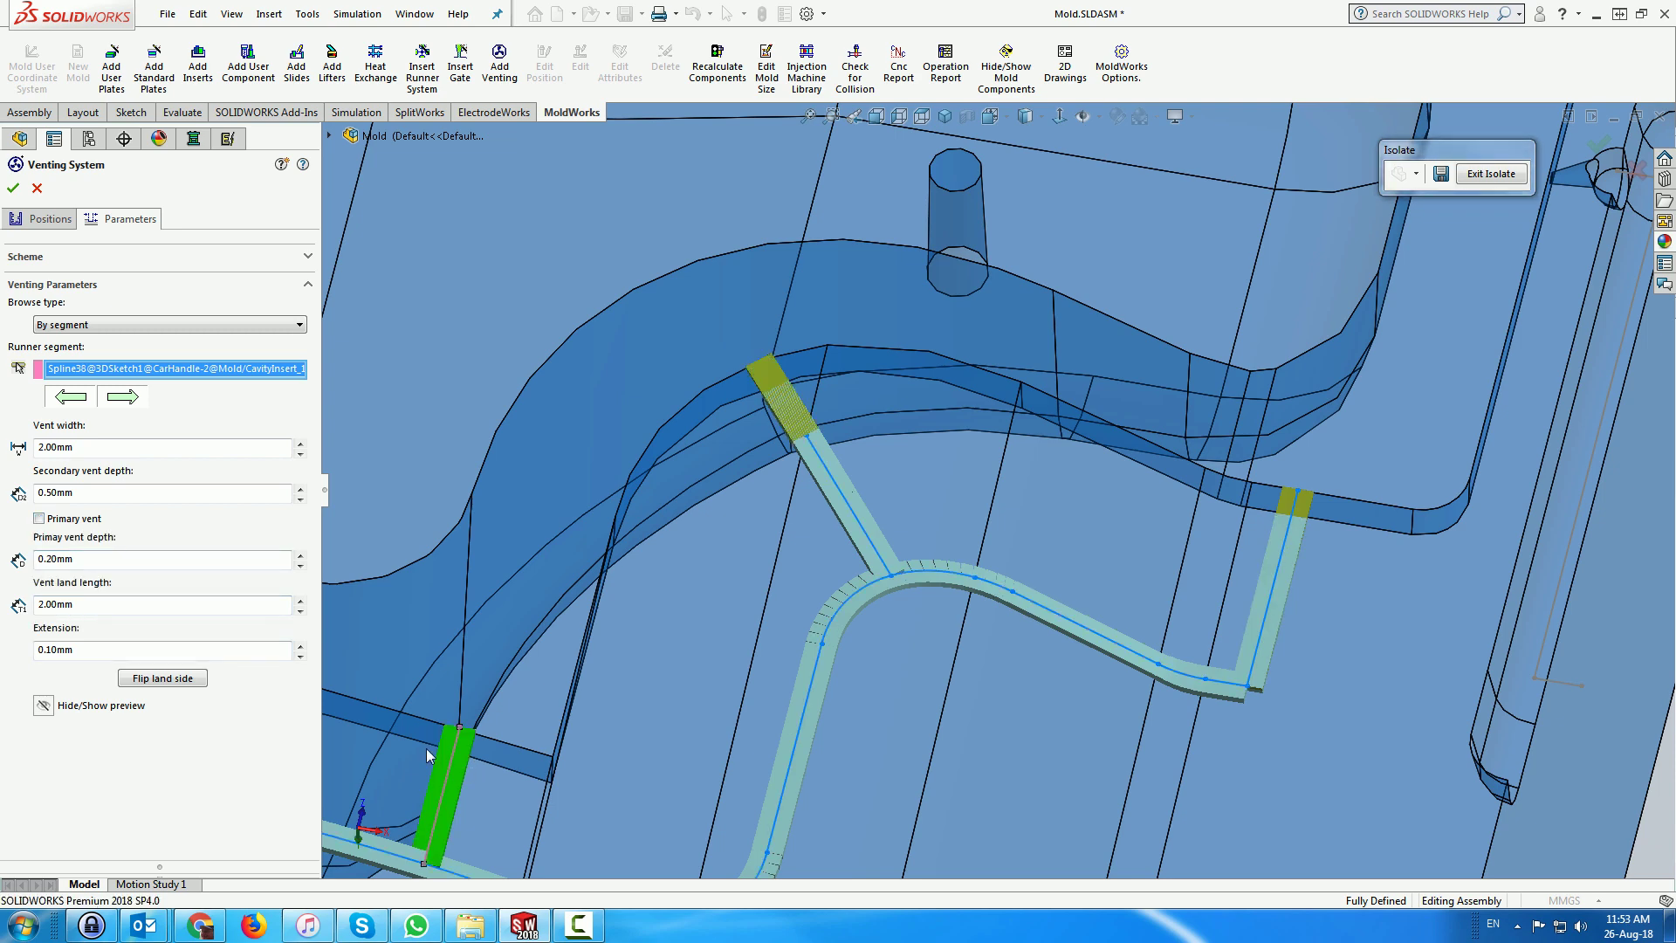
pyautogui.click(39, 518)
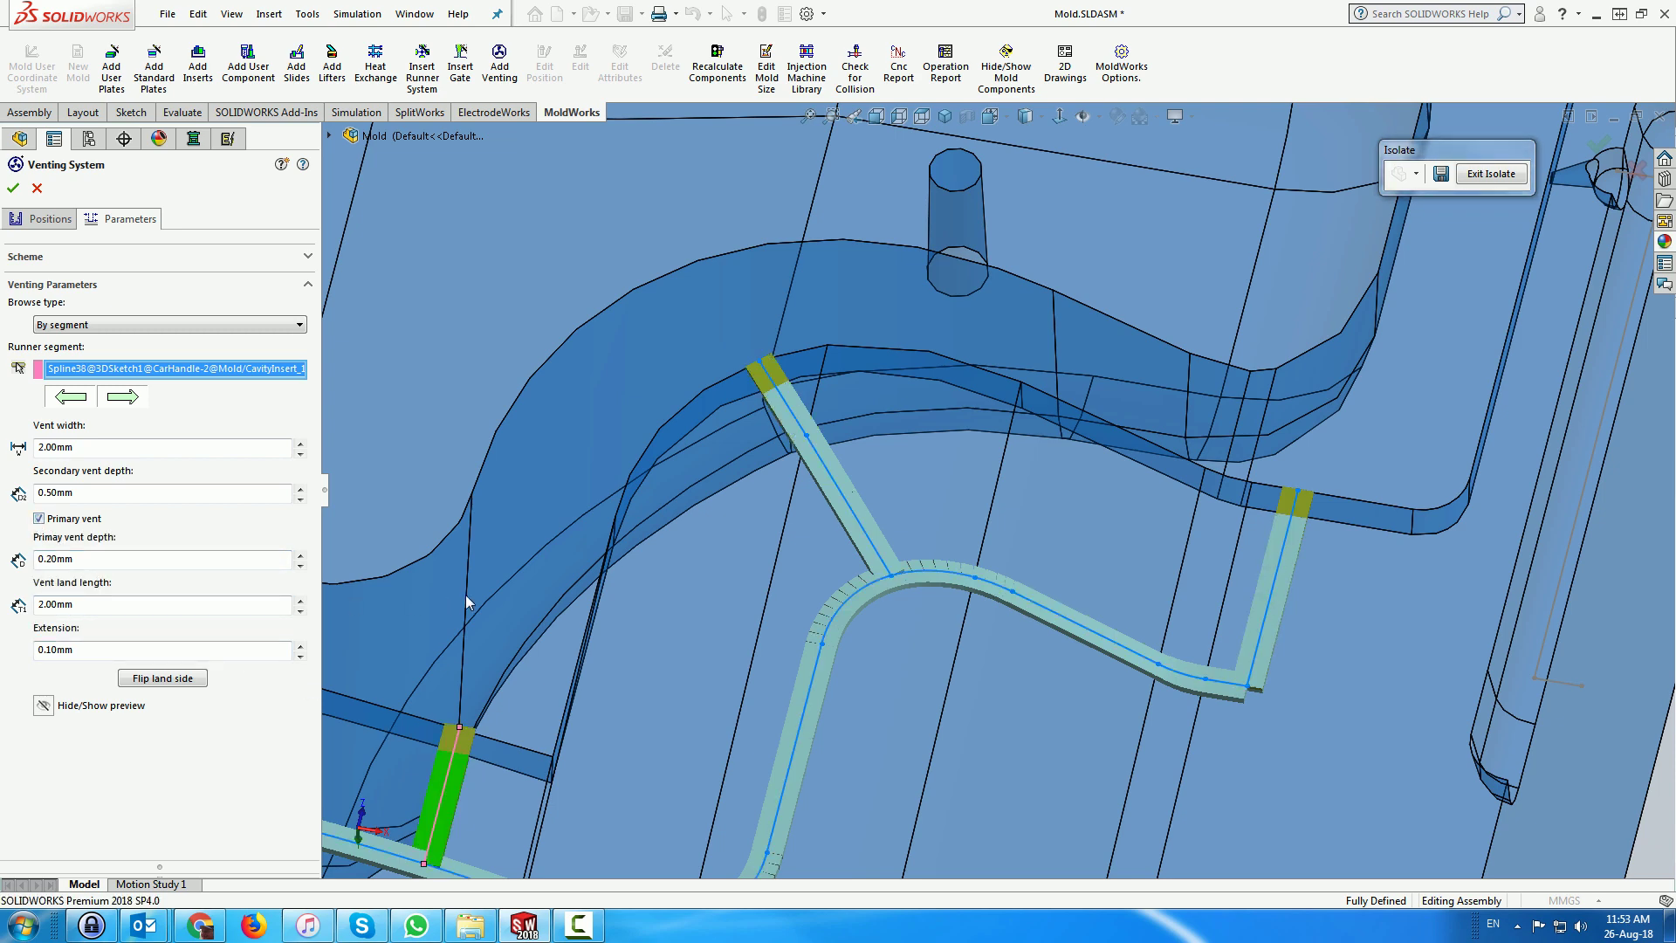
pyautogui.press('z')
pyautogui.press('z')
pyautogui.press('z')
pyautogui.press('z')
pyautogui.click(550, 545)
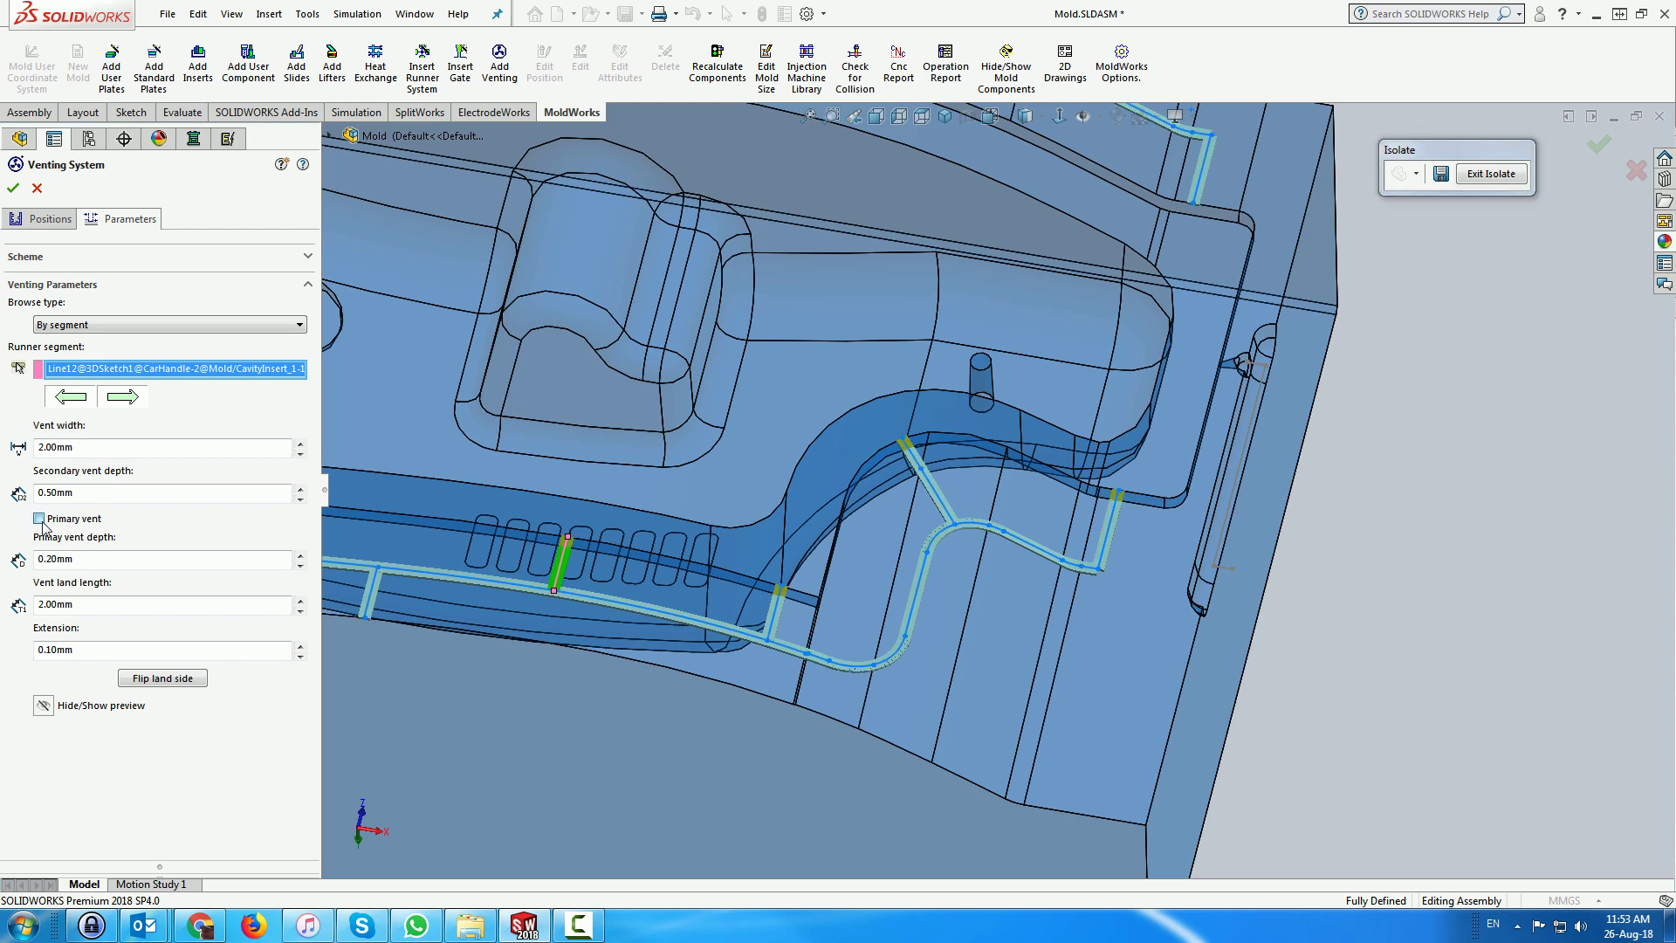
pyautogui.press('f')
pyautogui.scroll(-5, 756, 503)
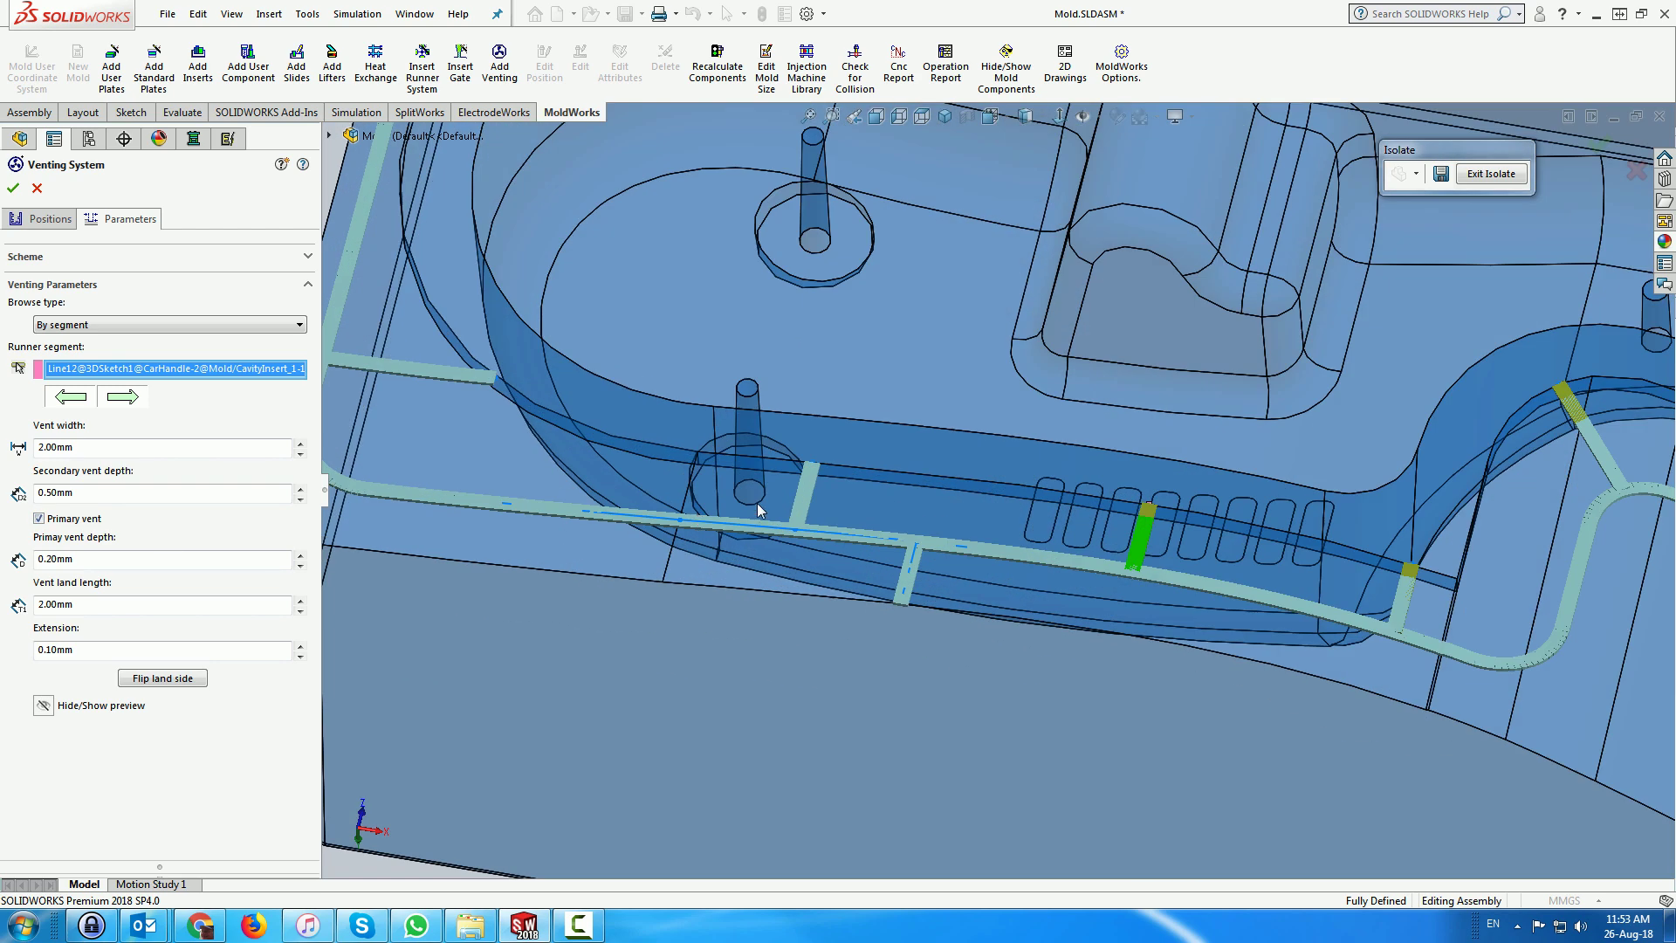
pyautogui.click(813, 478)
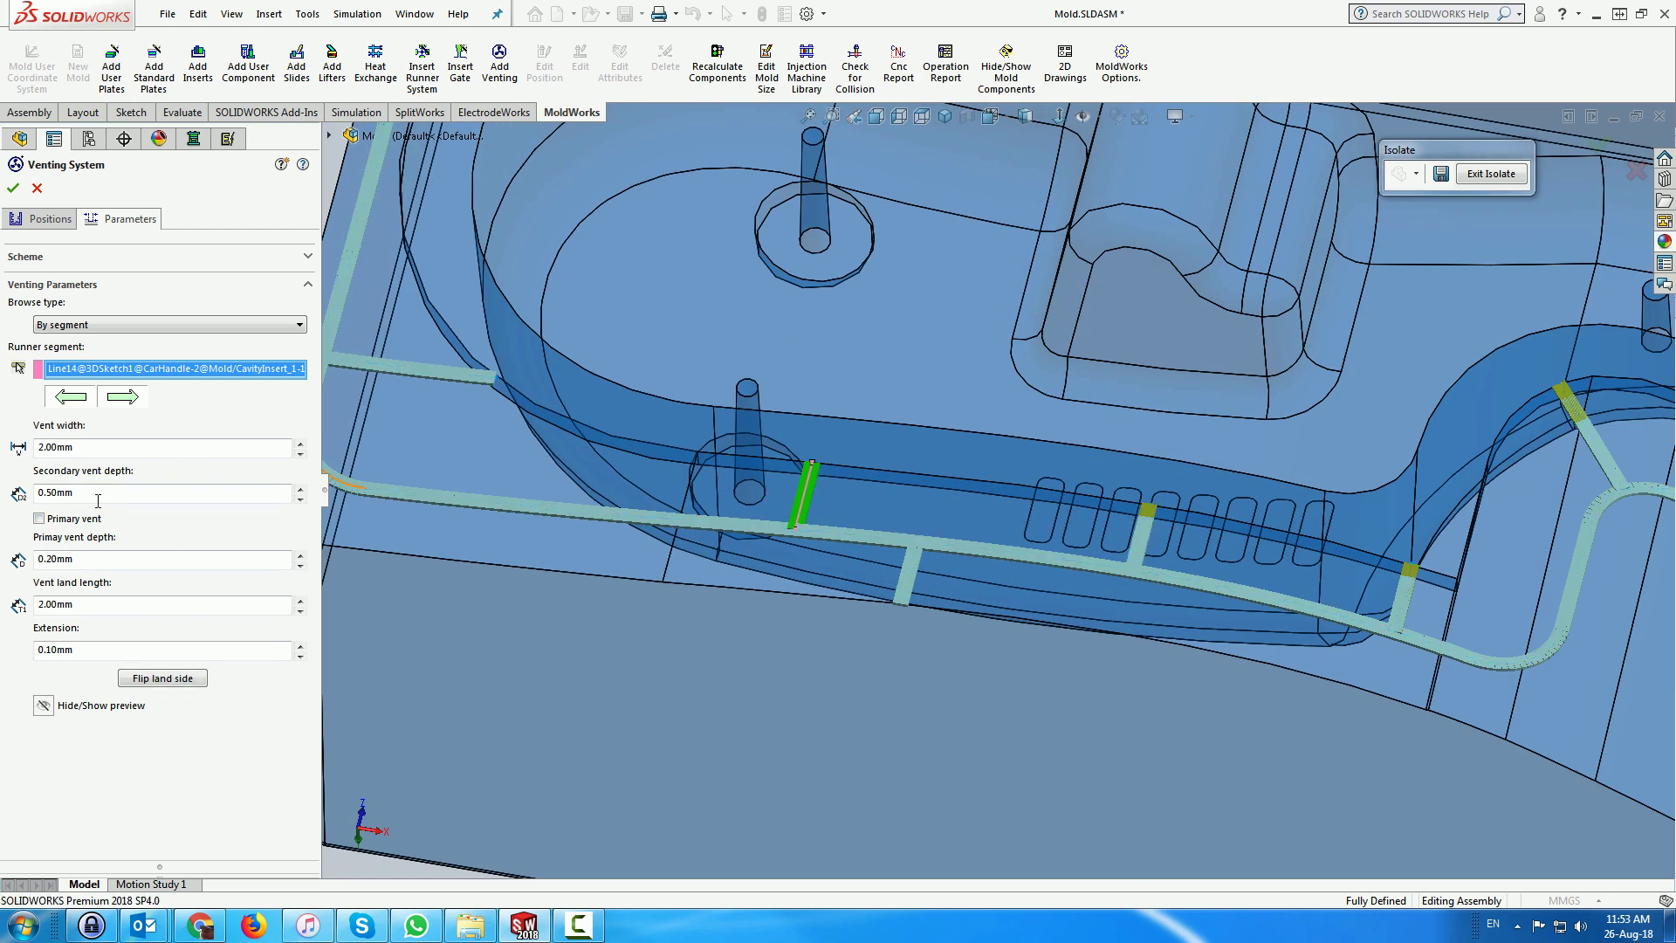
pyautogui.click(39, 519)
pyautogui.click(39, 519)
# - Make Spline40 and Spline42 primary vents with their extension raised to 3.10 mm
pyautogui.moveTo(611, 389); pyautogui.dragTo(534, 428, button='middle')
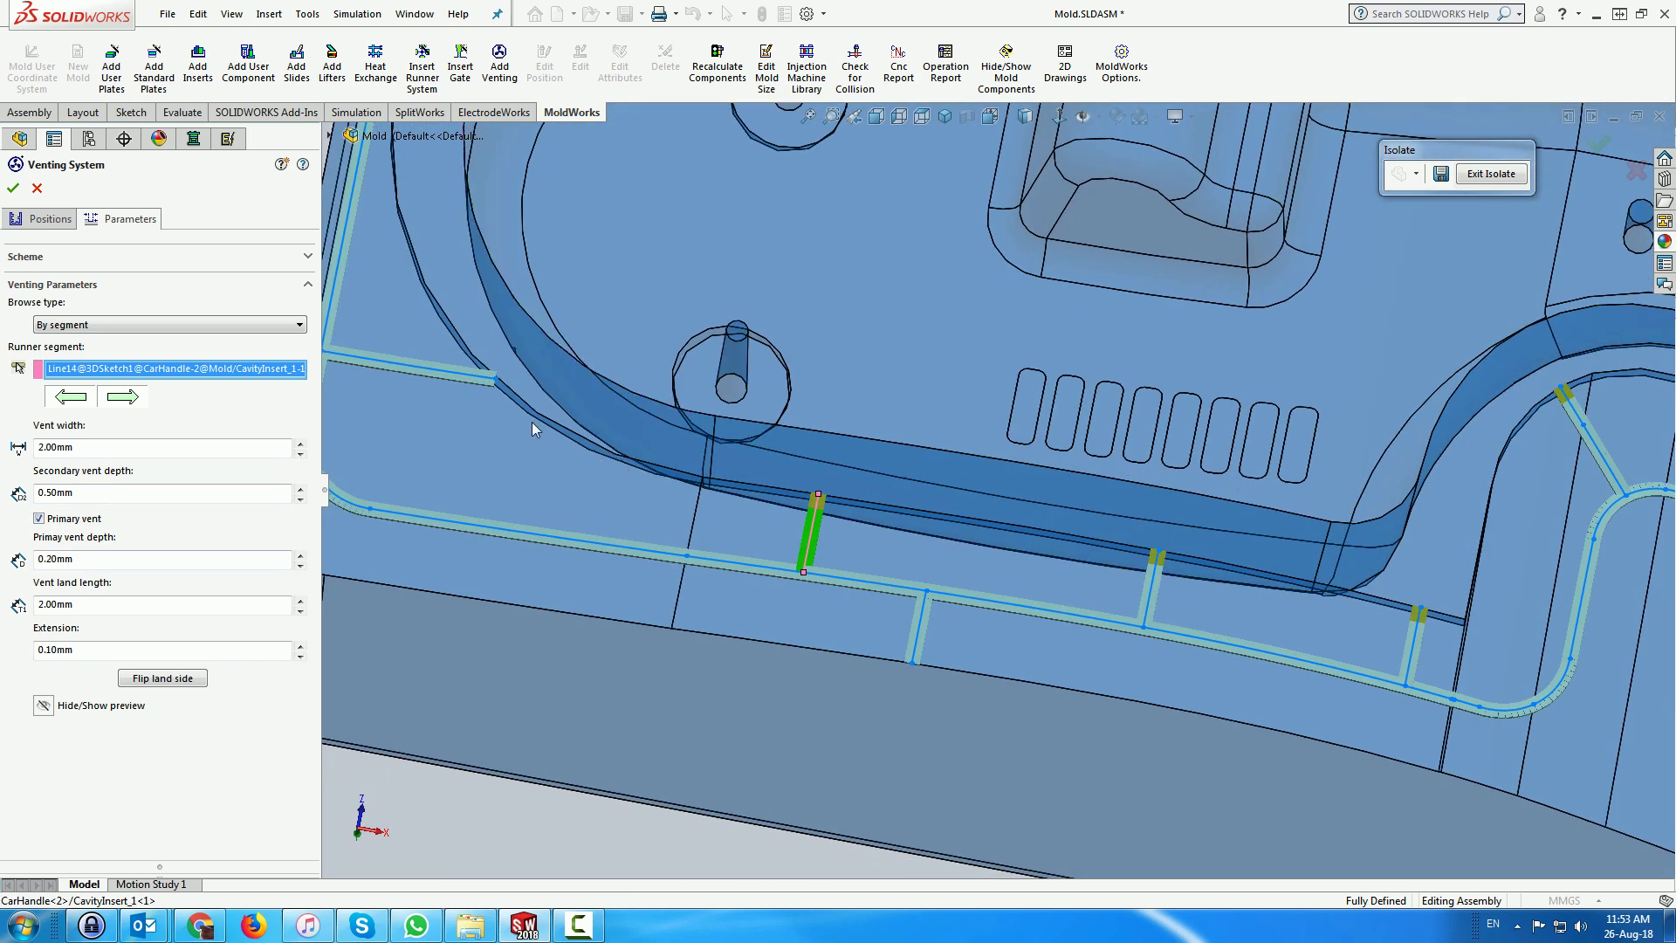
pyautogui.click(474, 380)
pyautogui.click(40, 519)
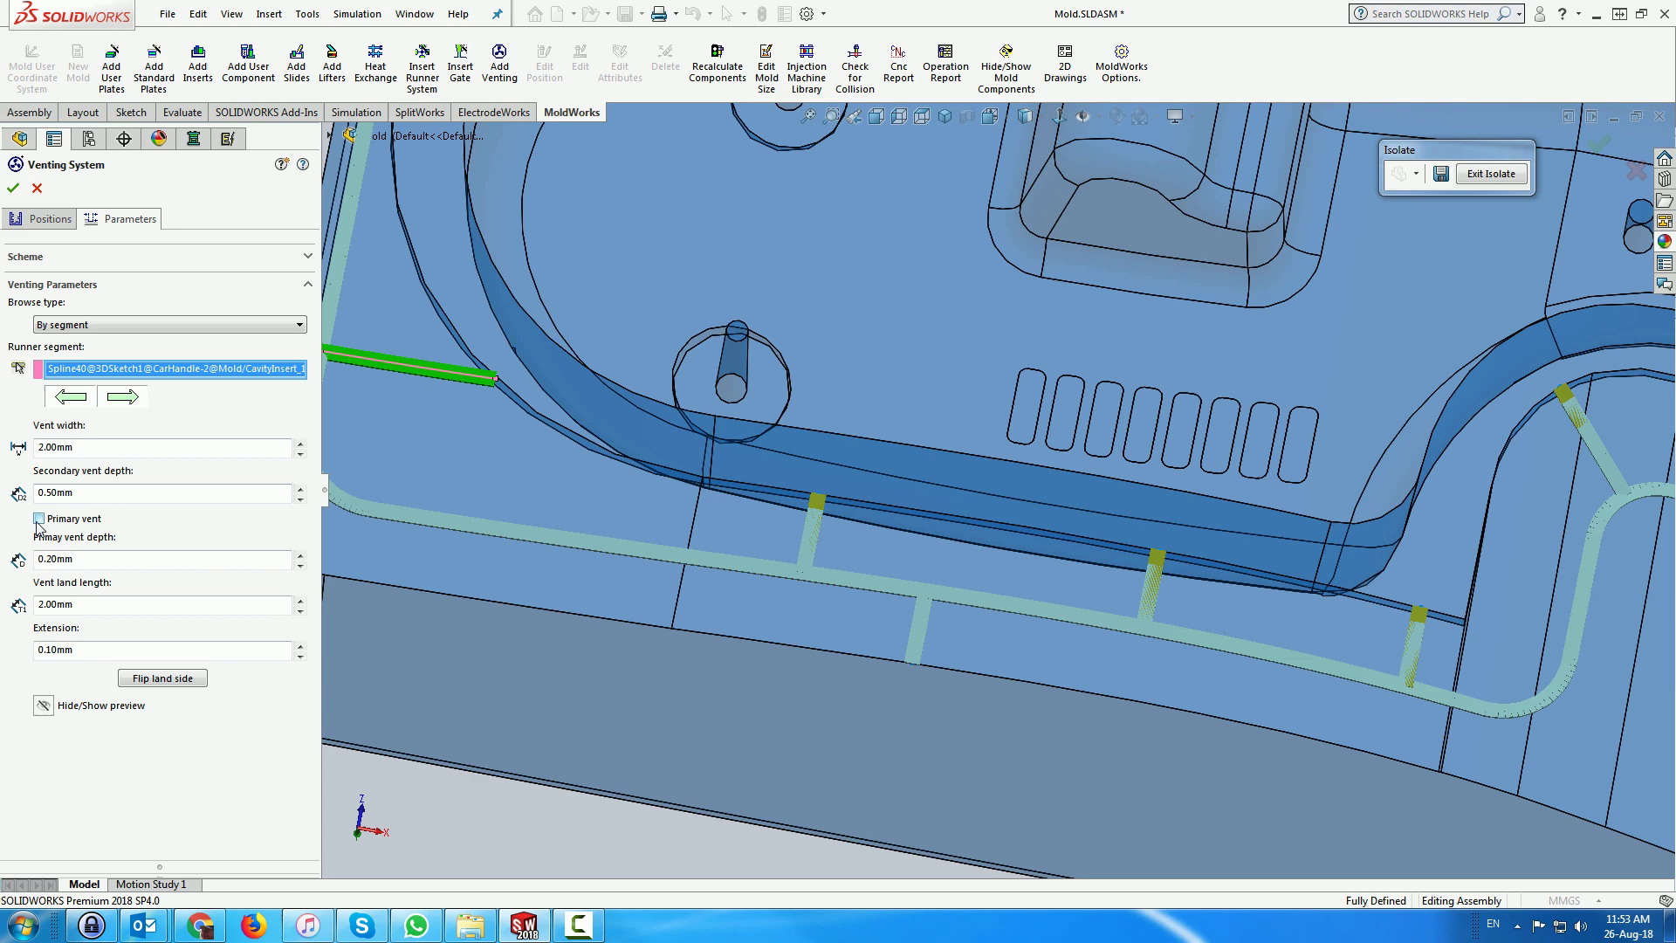
pyautogui.click(39, 518)
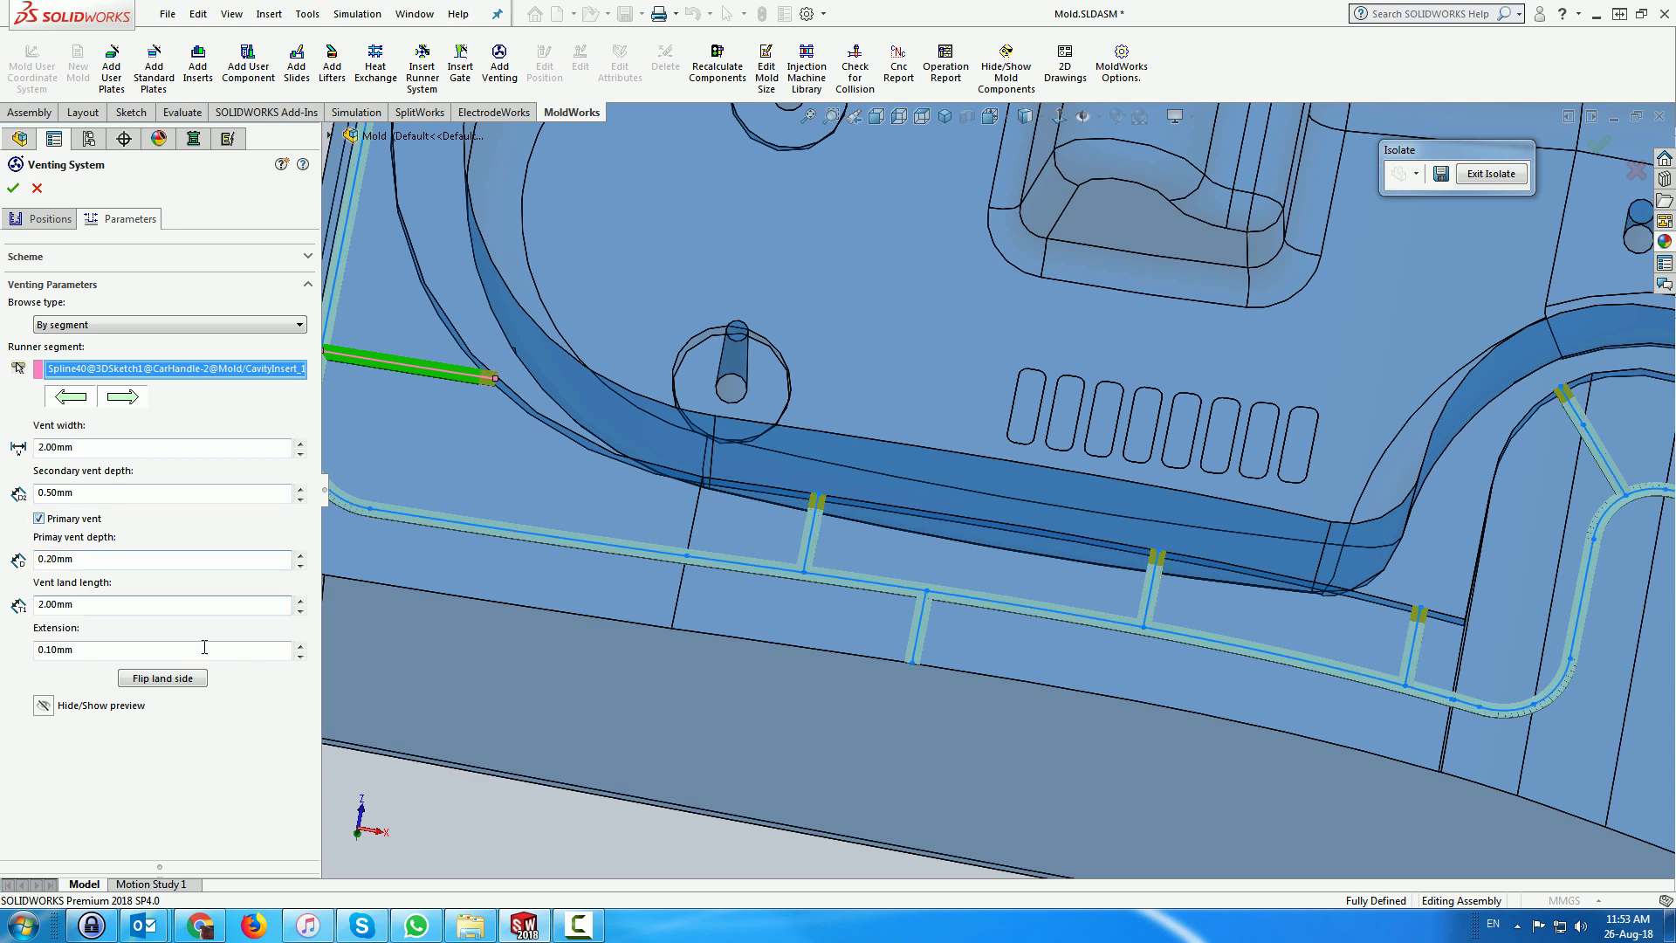
pyautogui.click(299, 647)
pyautogui.scroll(8, 533, 508)
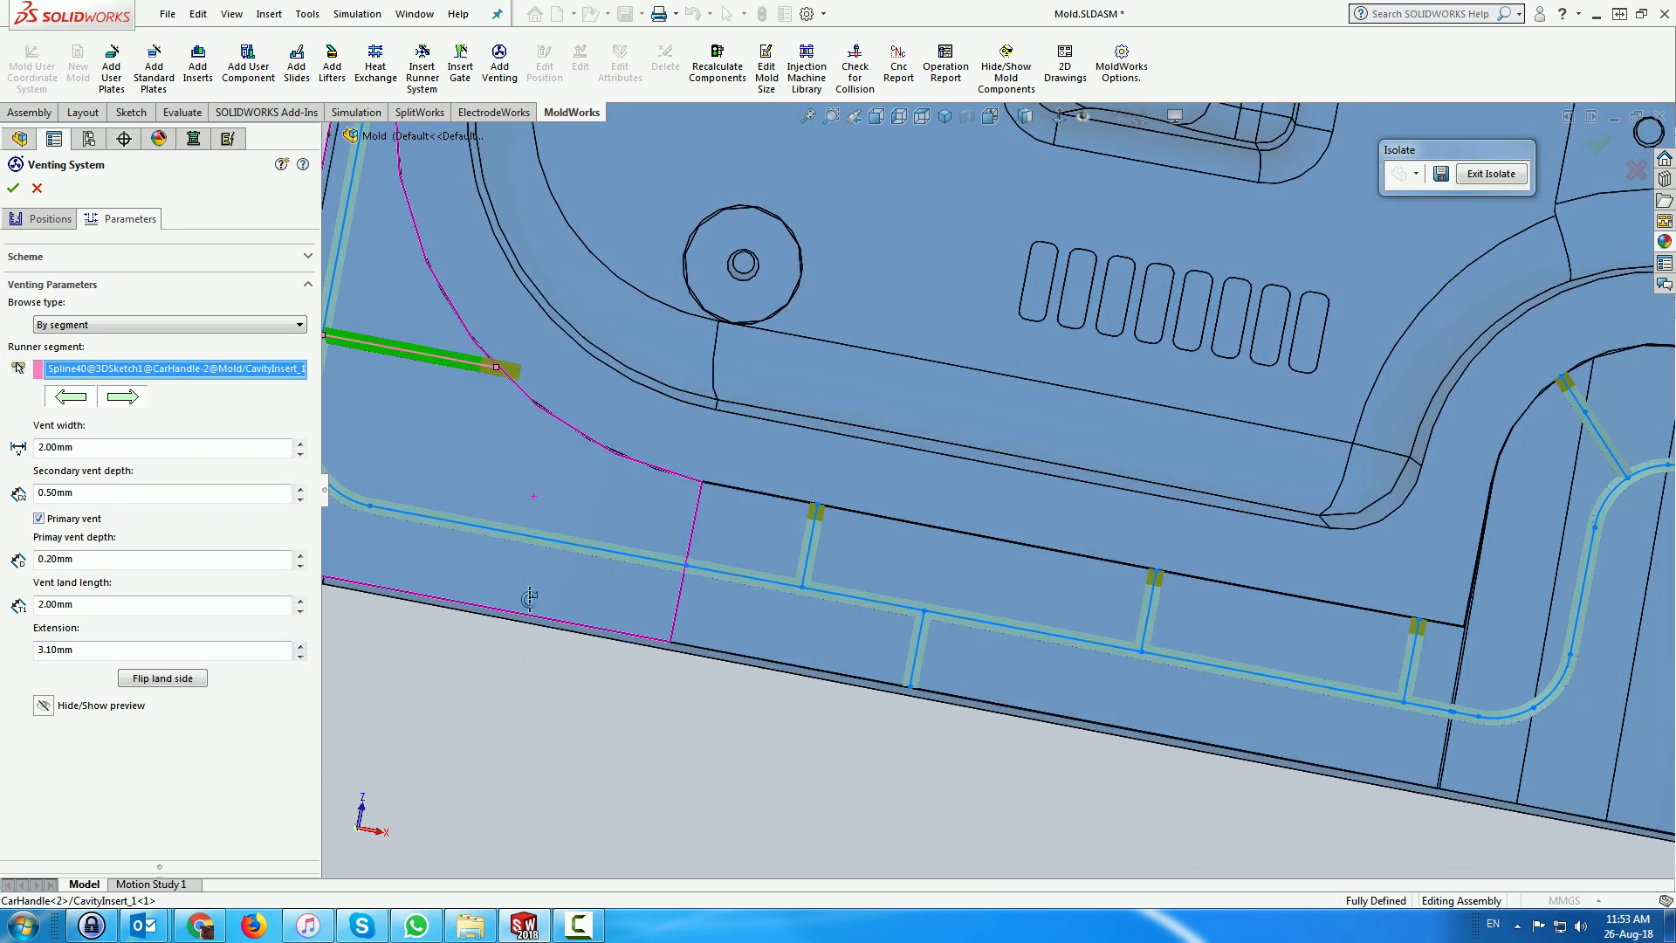
pyautogui.scroll(-5, 886, 262)
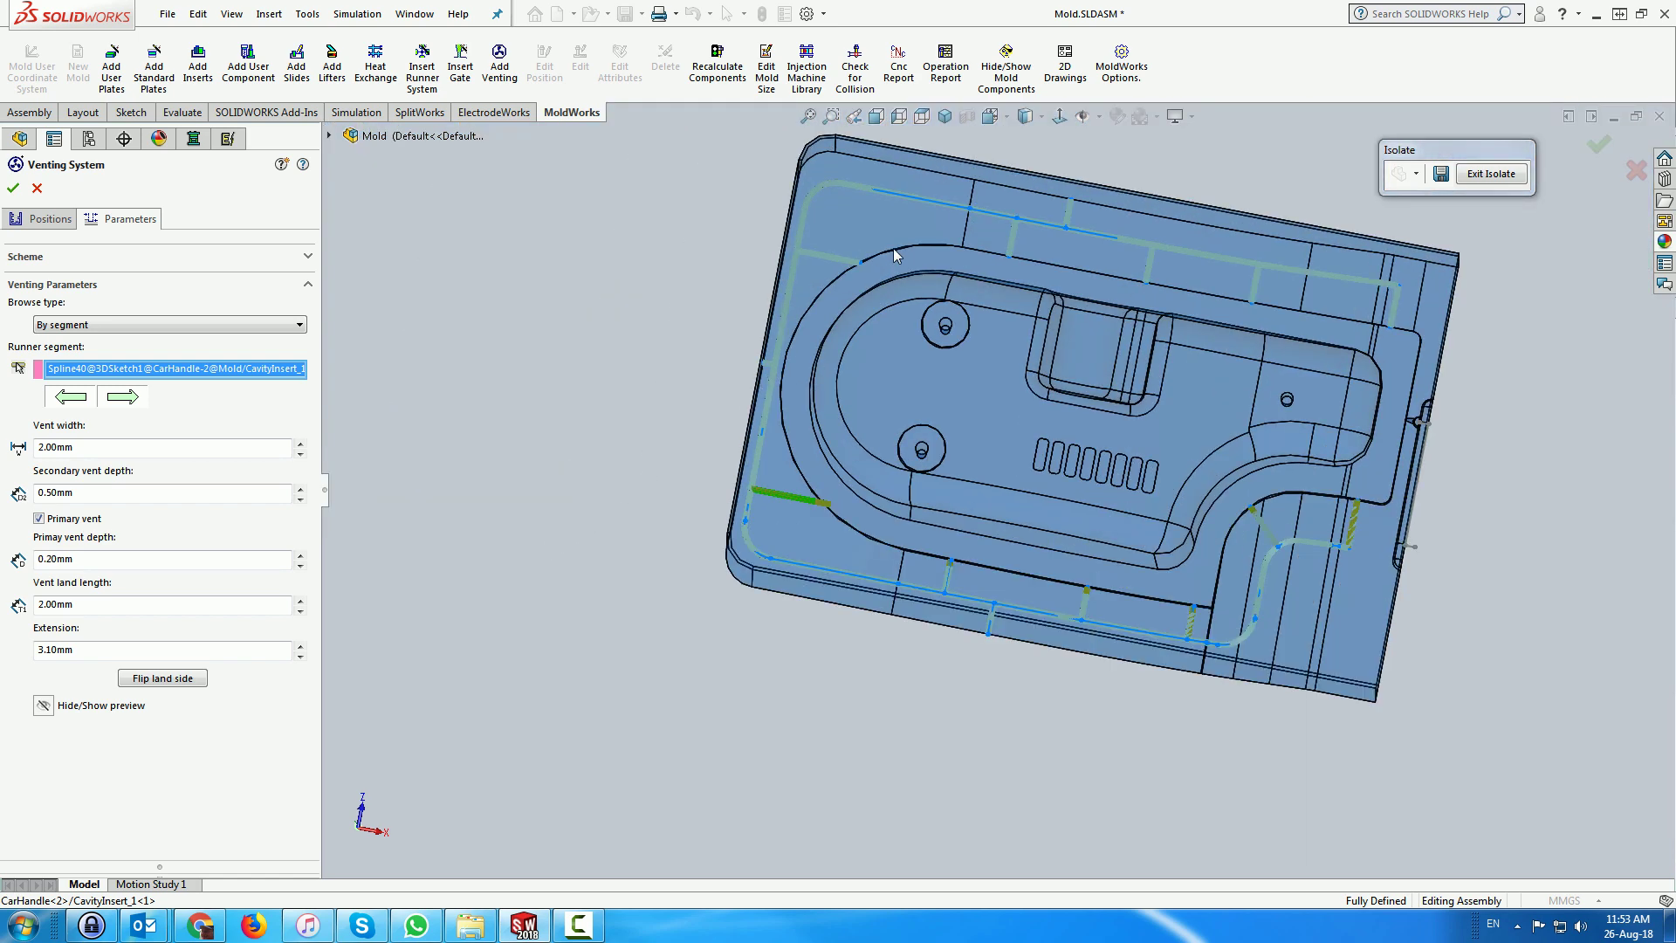
pyautogui.click(803, 346)
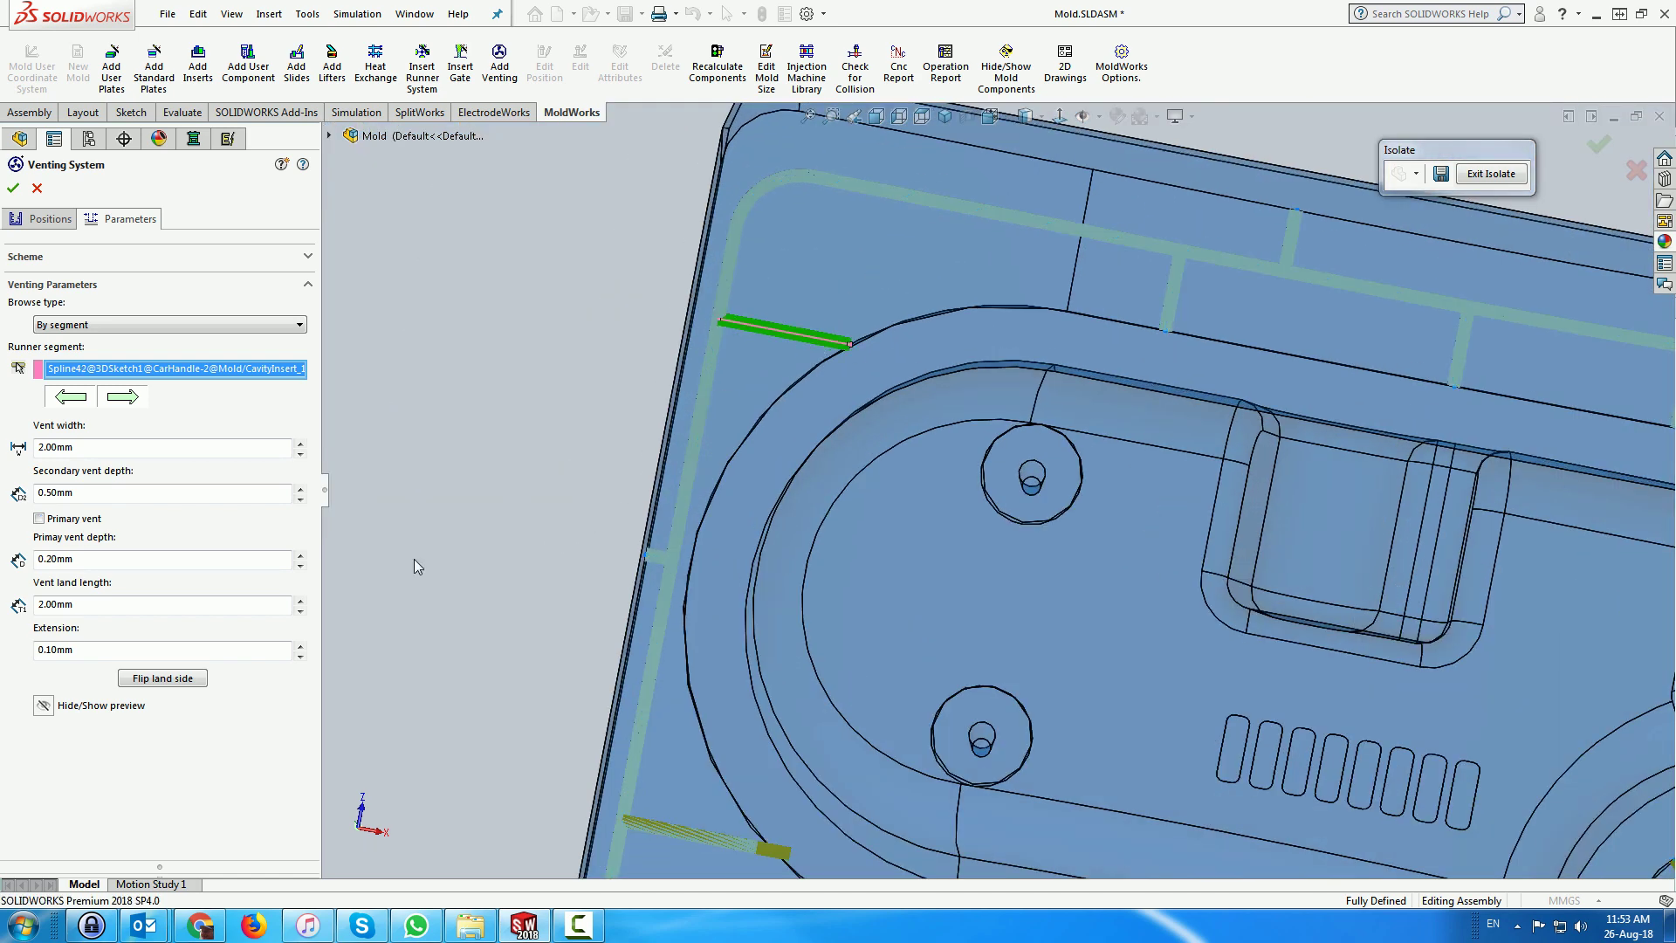
pyautogui.click(38, 520)
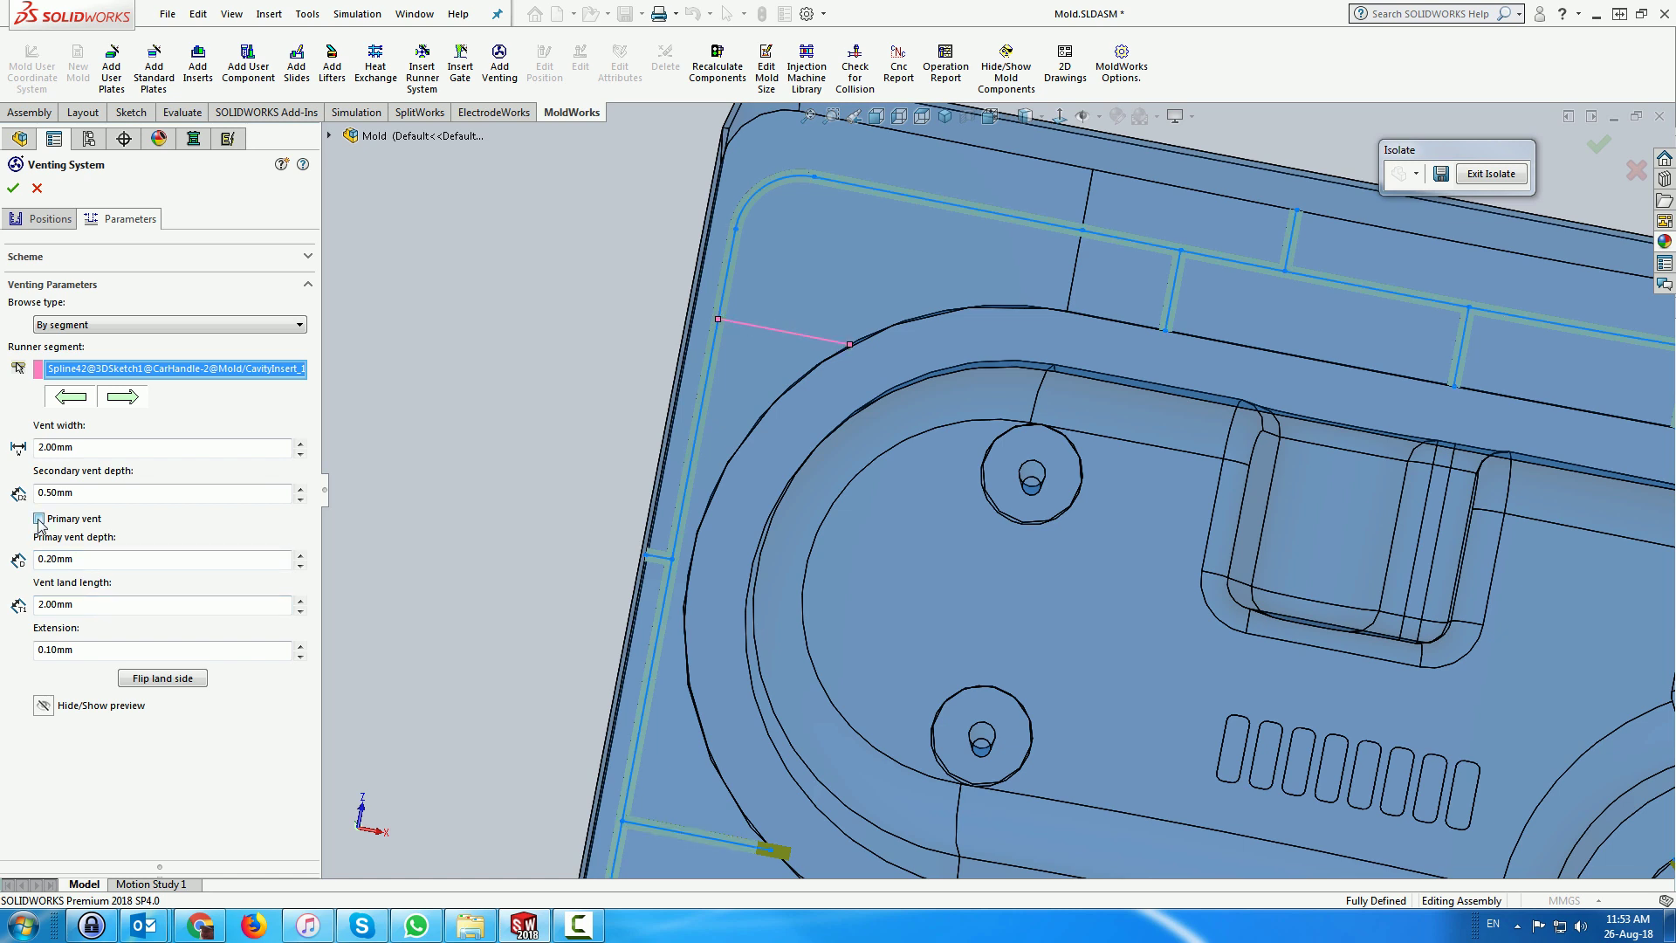
pyautogui.click(300, 647)
pyautogui.click(300, 647)
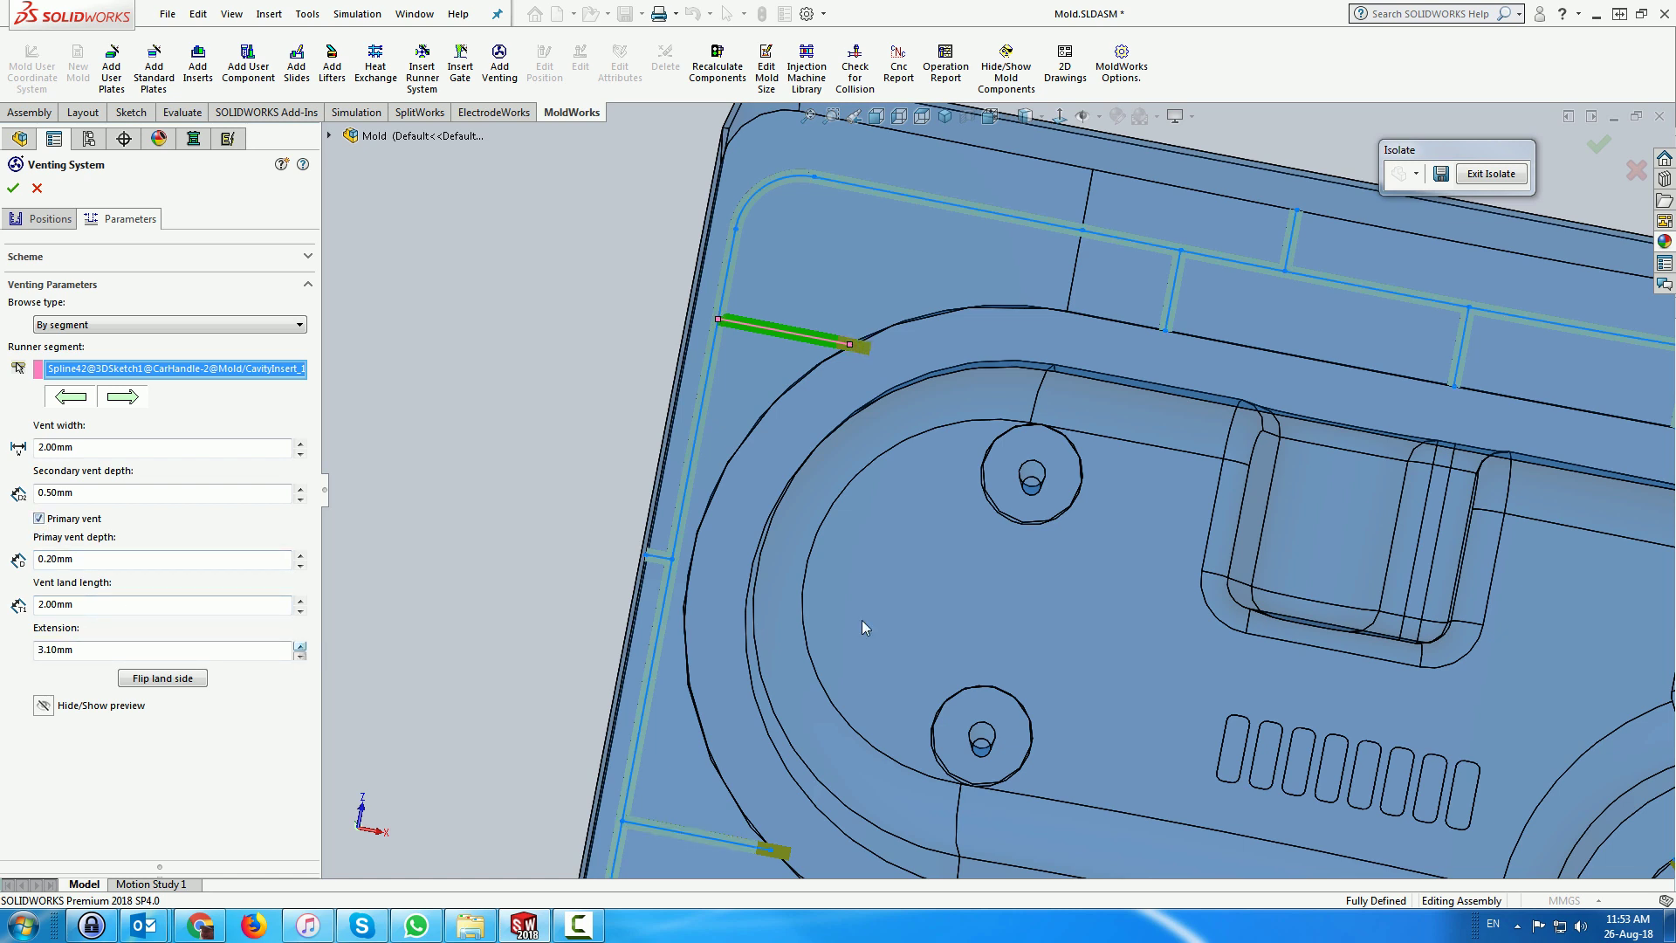
# - Make Line16 and Line19 primary vents, flipping each vent land to the other side
pyautogui.click(1169, 312)
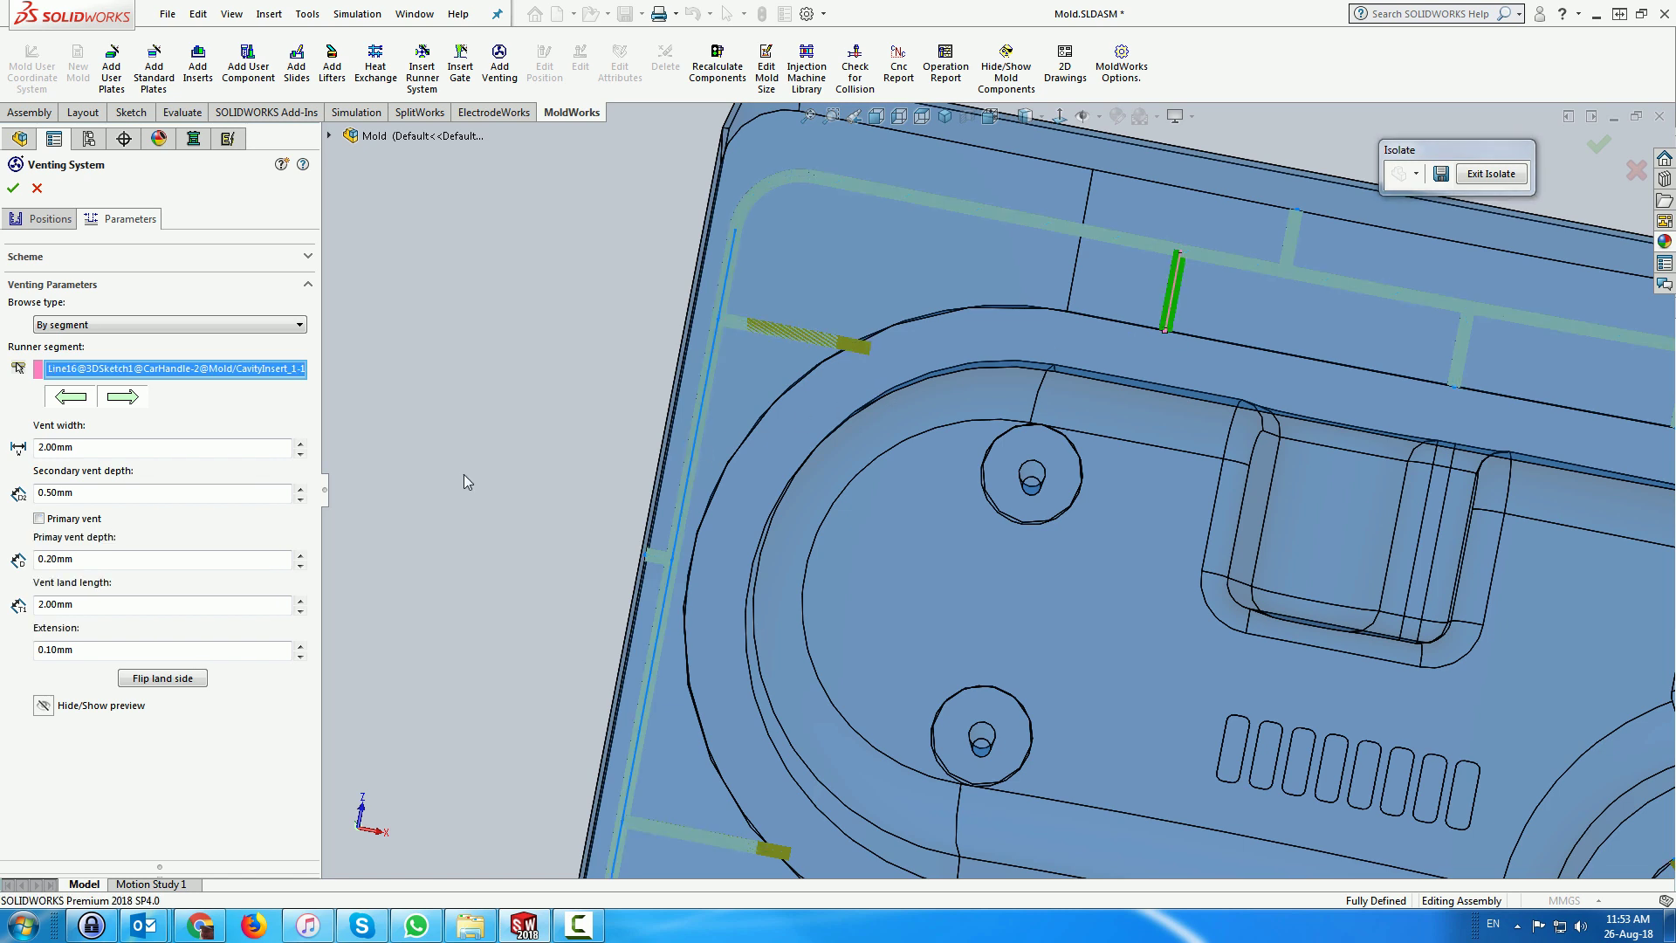
pyautogui.click(39, 518)
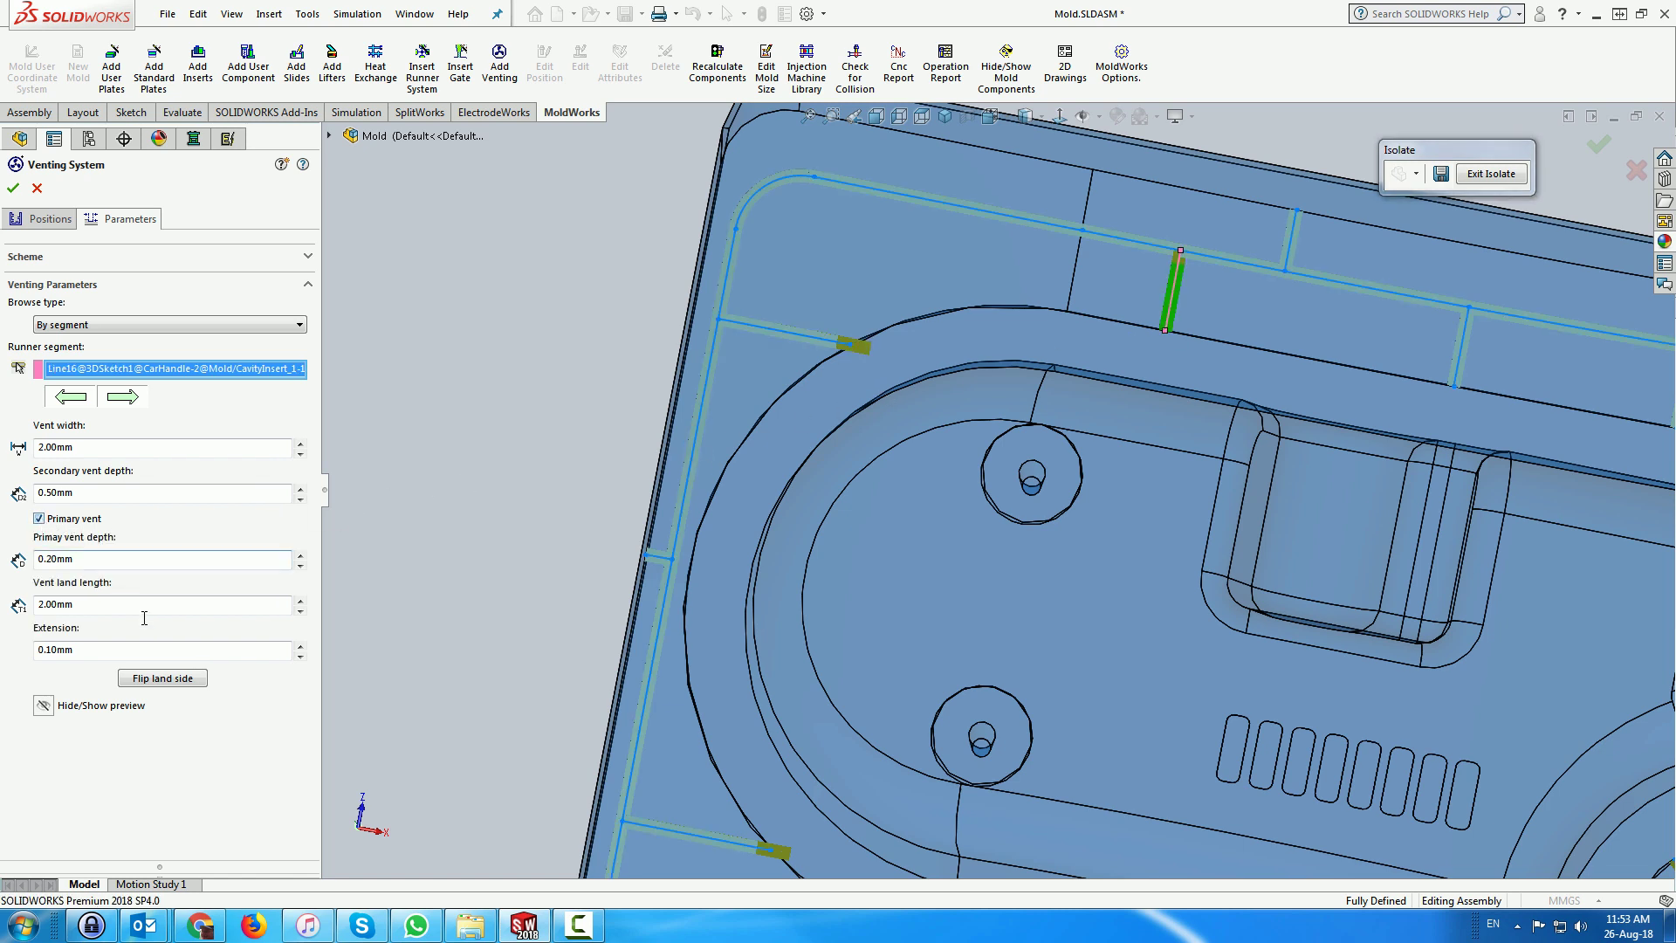
pyautogui.click(162, 678)
pyautogui.scroll(2, 1557, 579)
pyautogui.scroll(-5, 1329, 506)
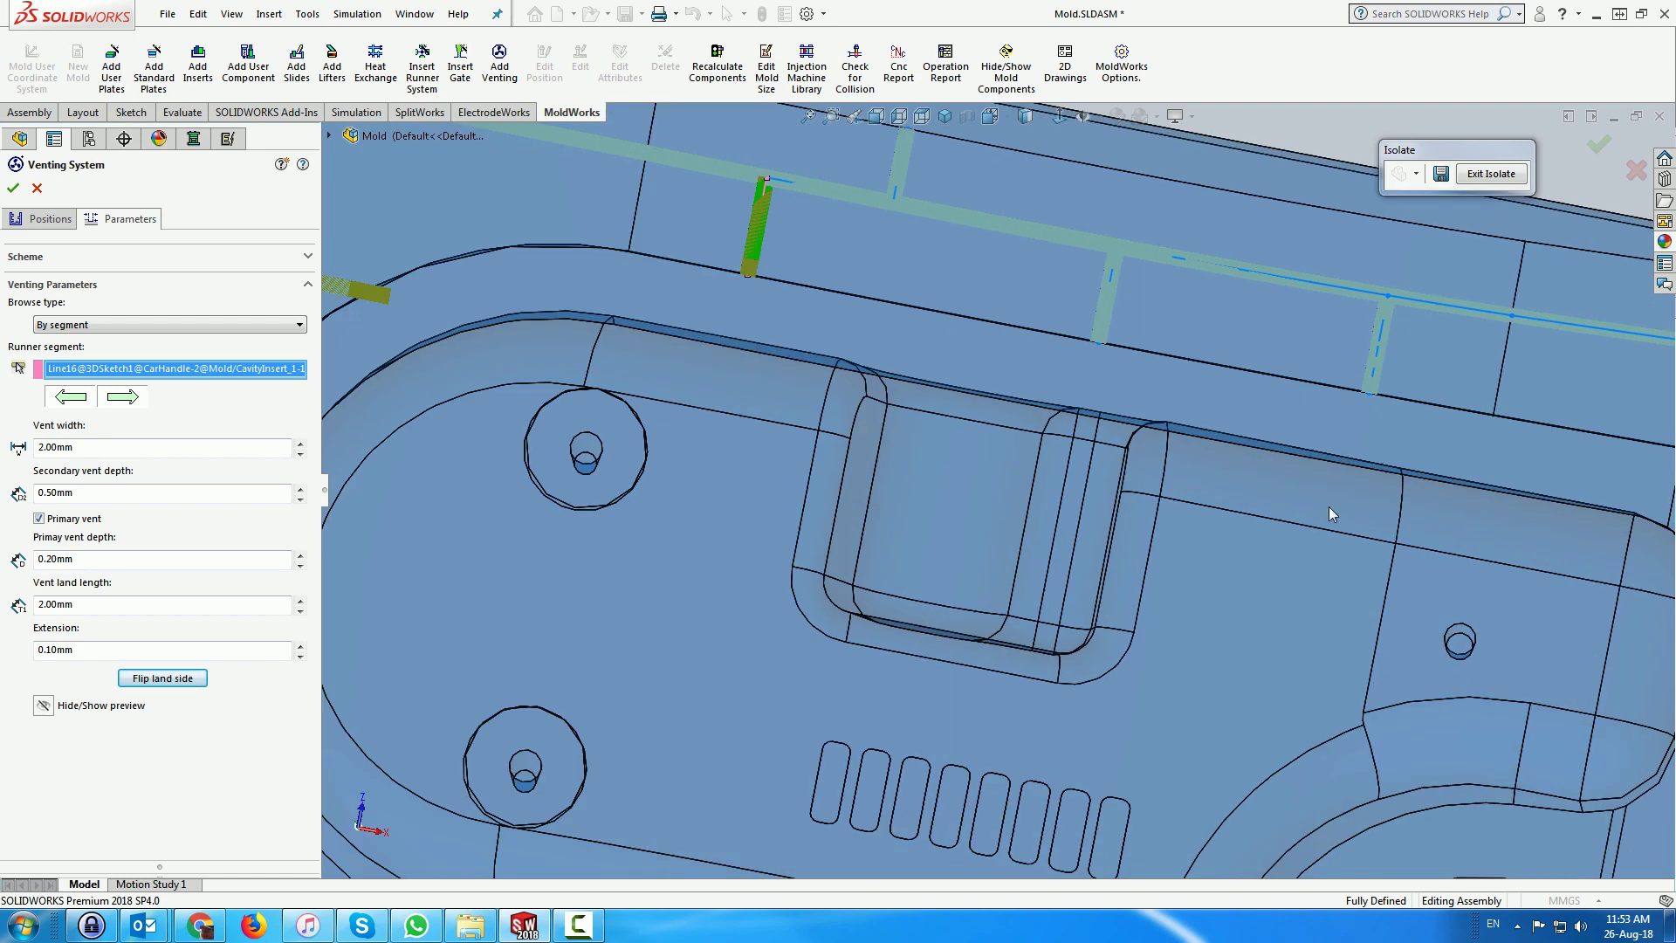
pyautogui.click(1101, 326)
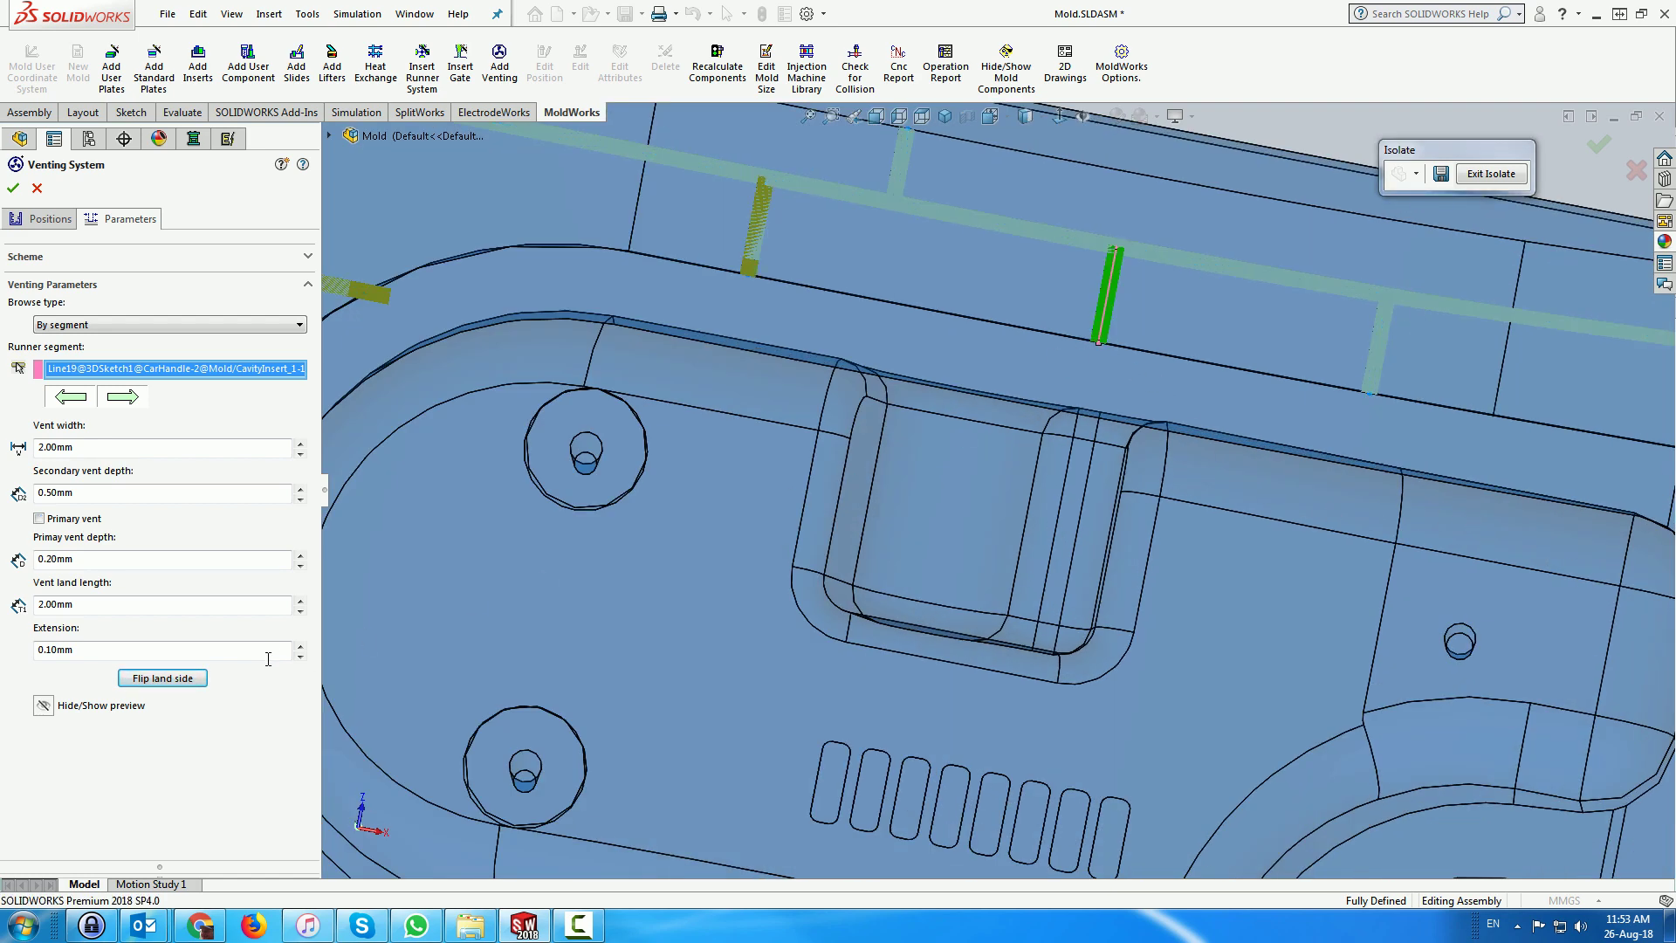
pyautogui.click(40, 519)
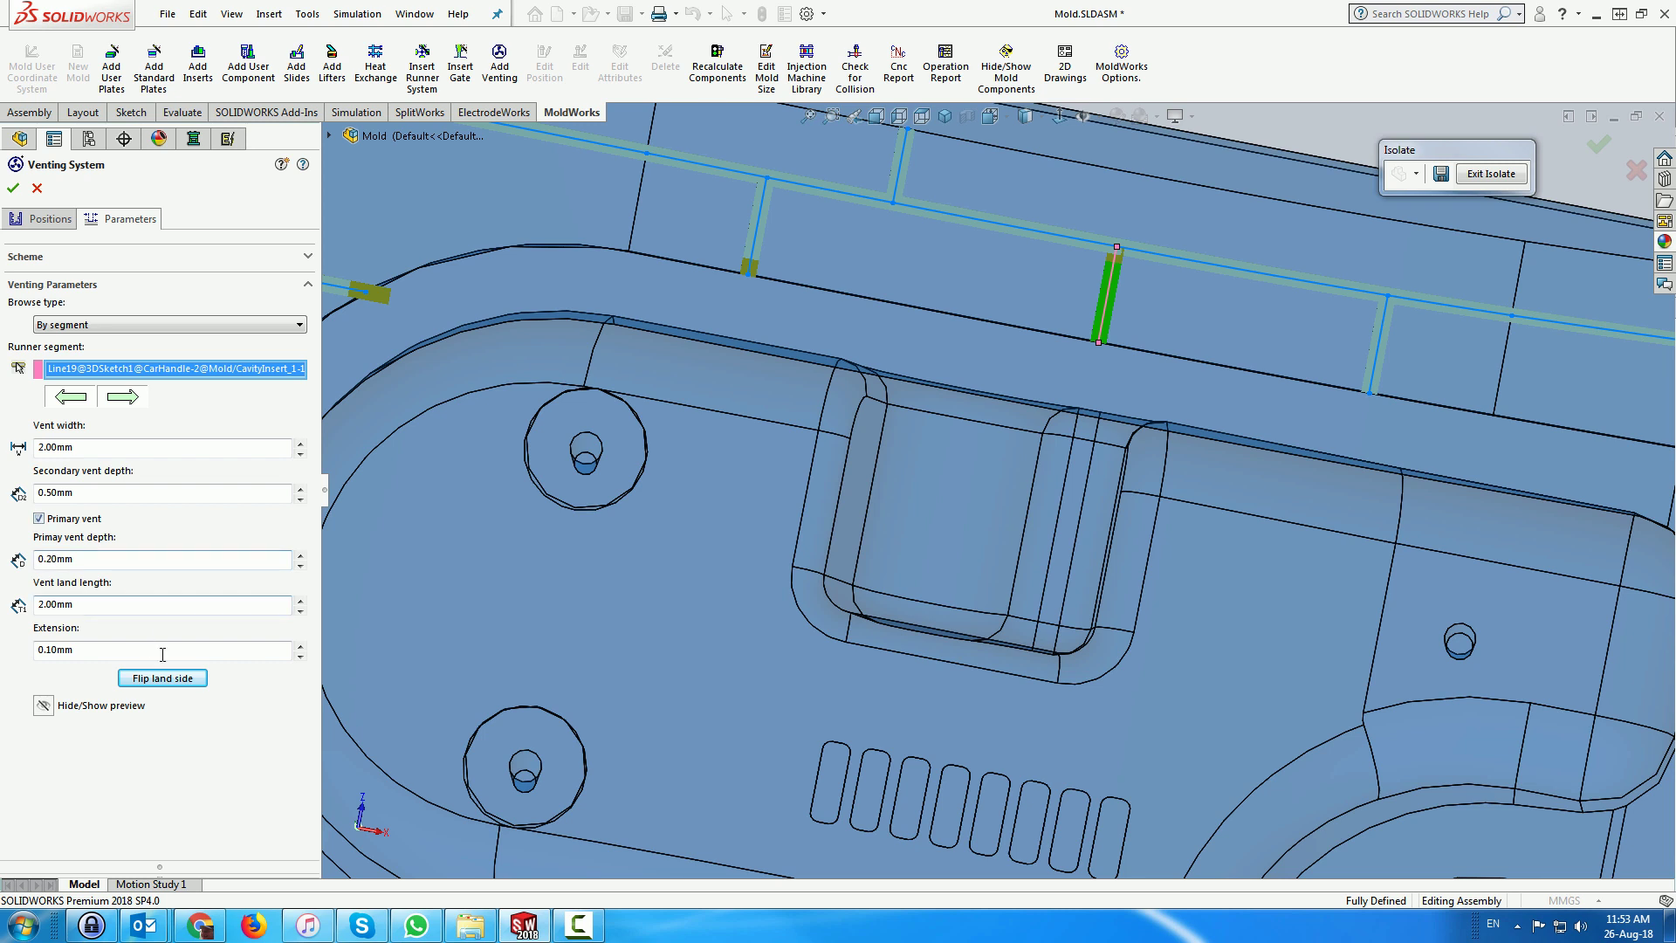
pyautogui.click(178, 686)
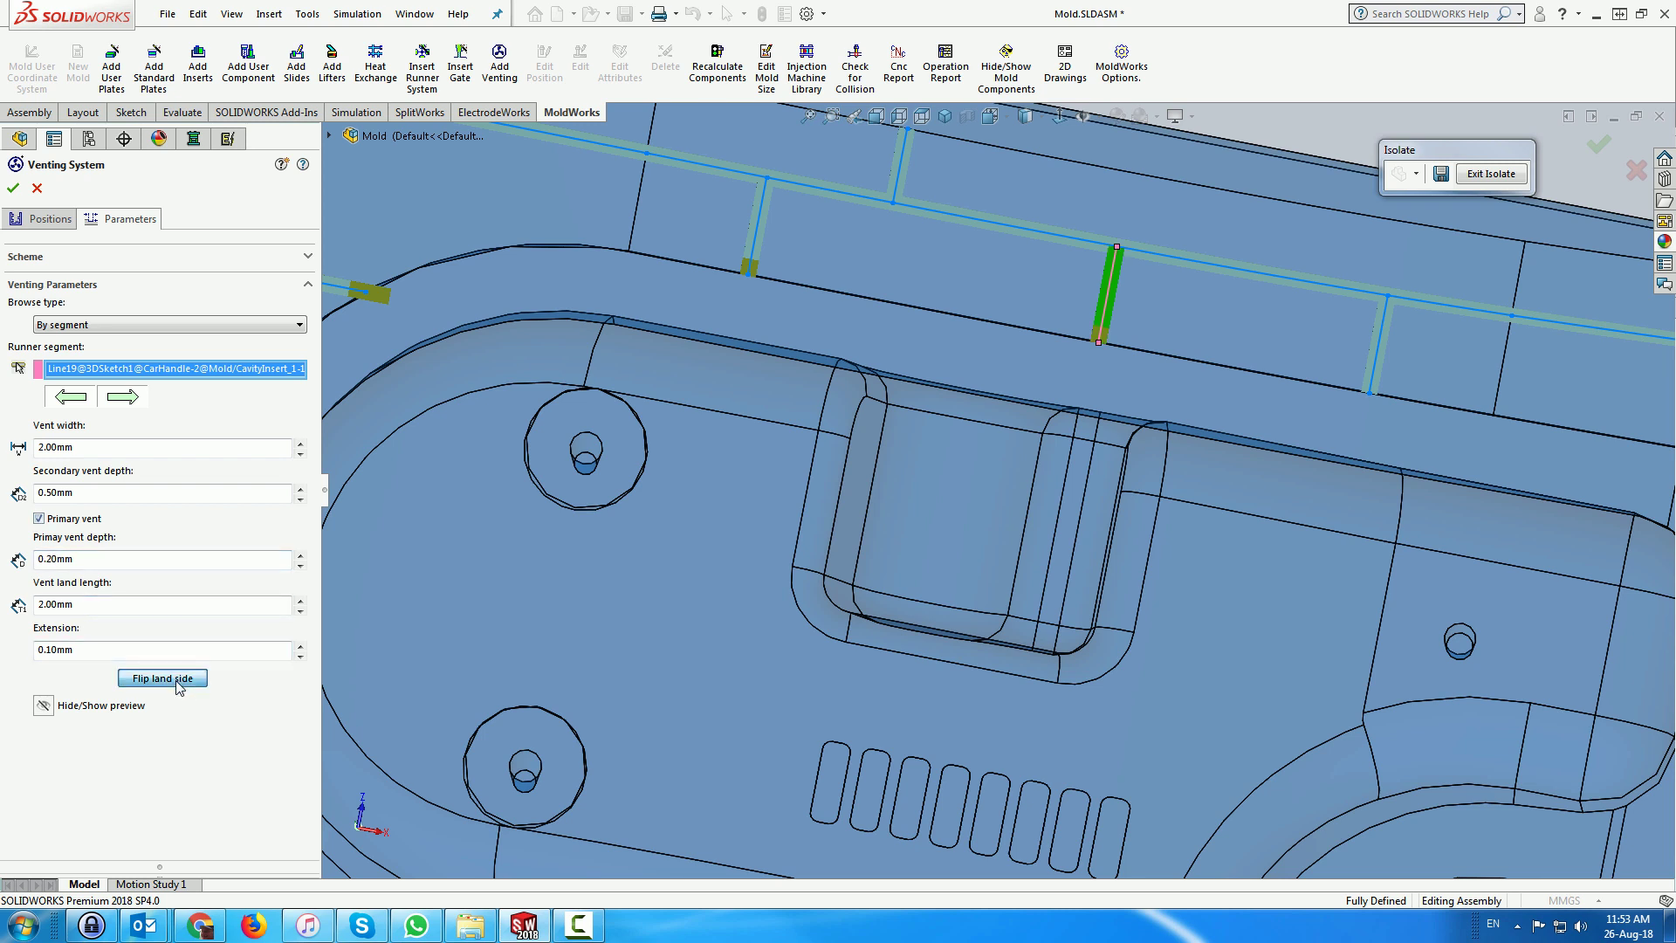
# - Make upper-right segments Spline44 and Line10 primary vents and preview the whole insert
pyautogui.click(1379, 347)
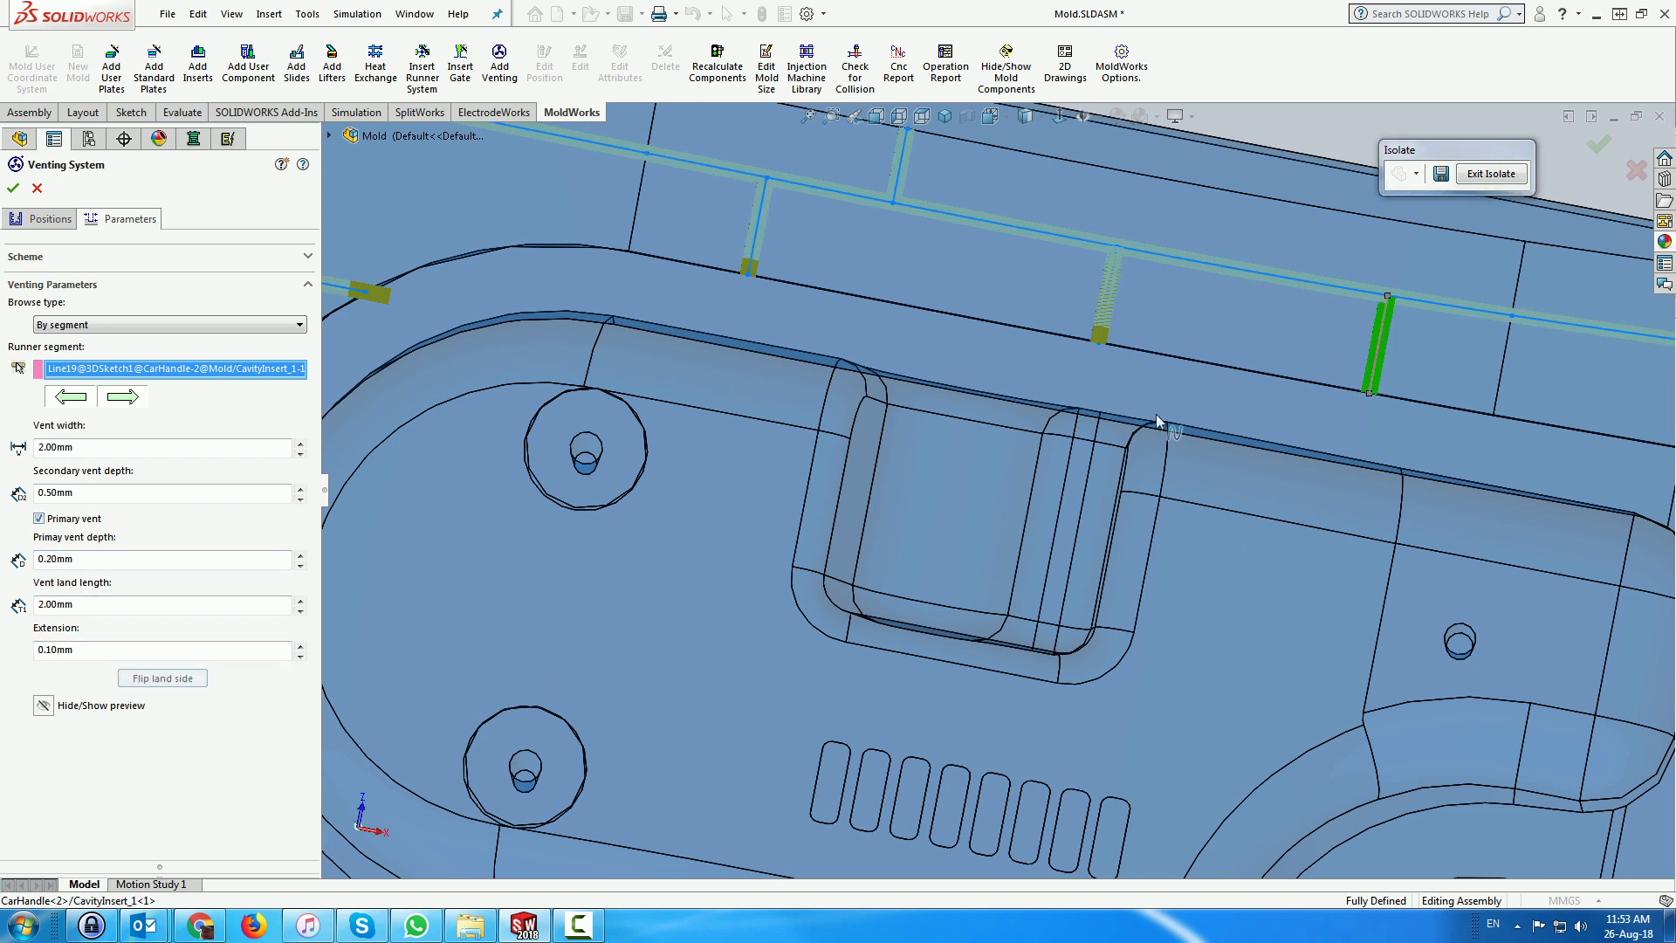
pyautogui.click(39, 519)
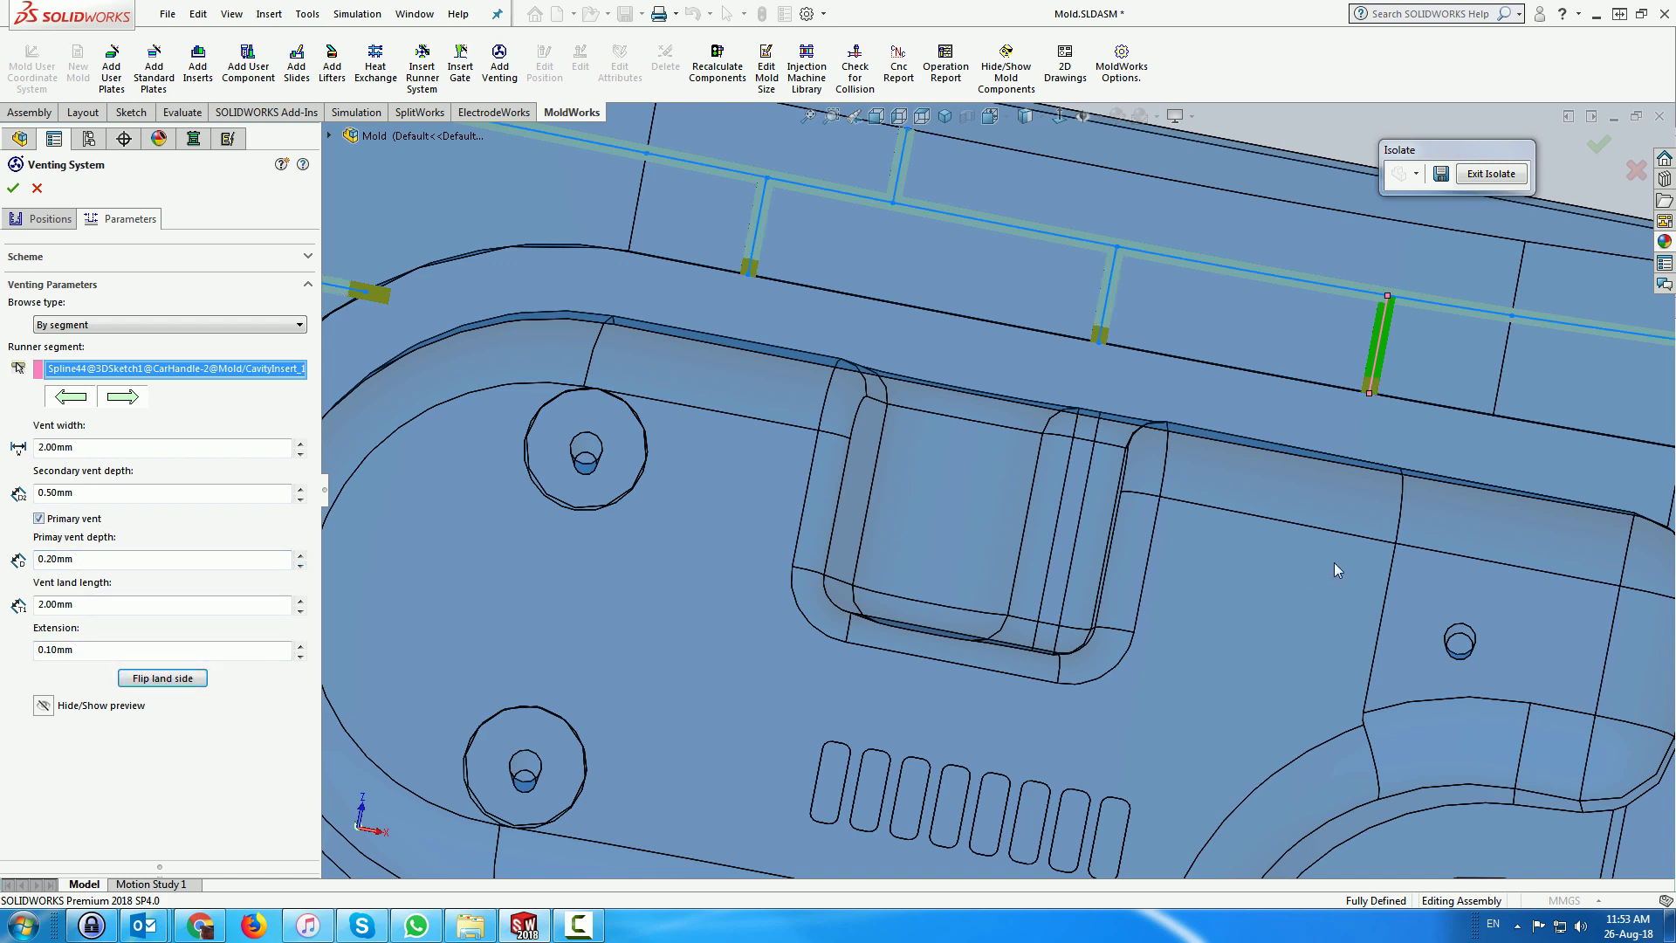
pyautogui.press('f')
pyautogui.scroll(-5, 1309, 454)
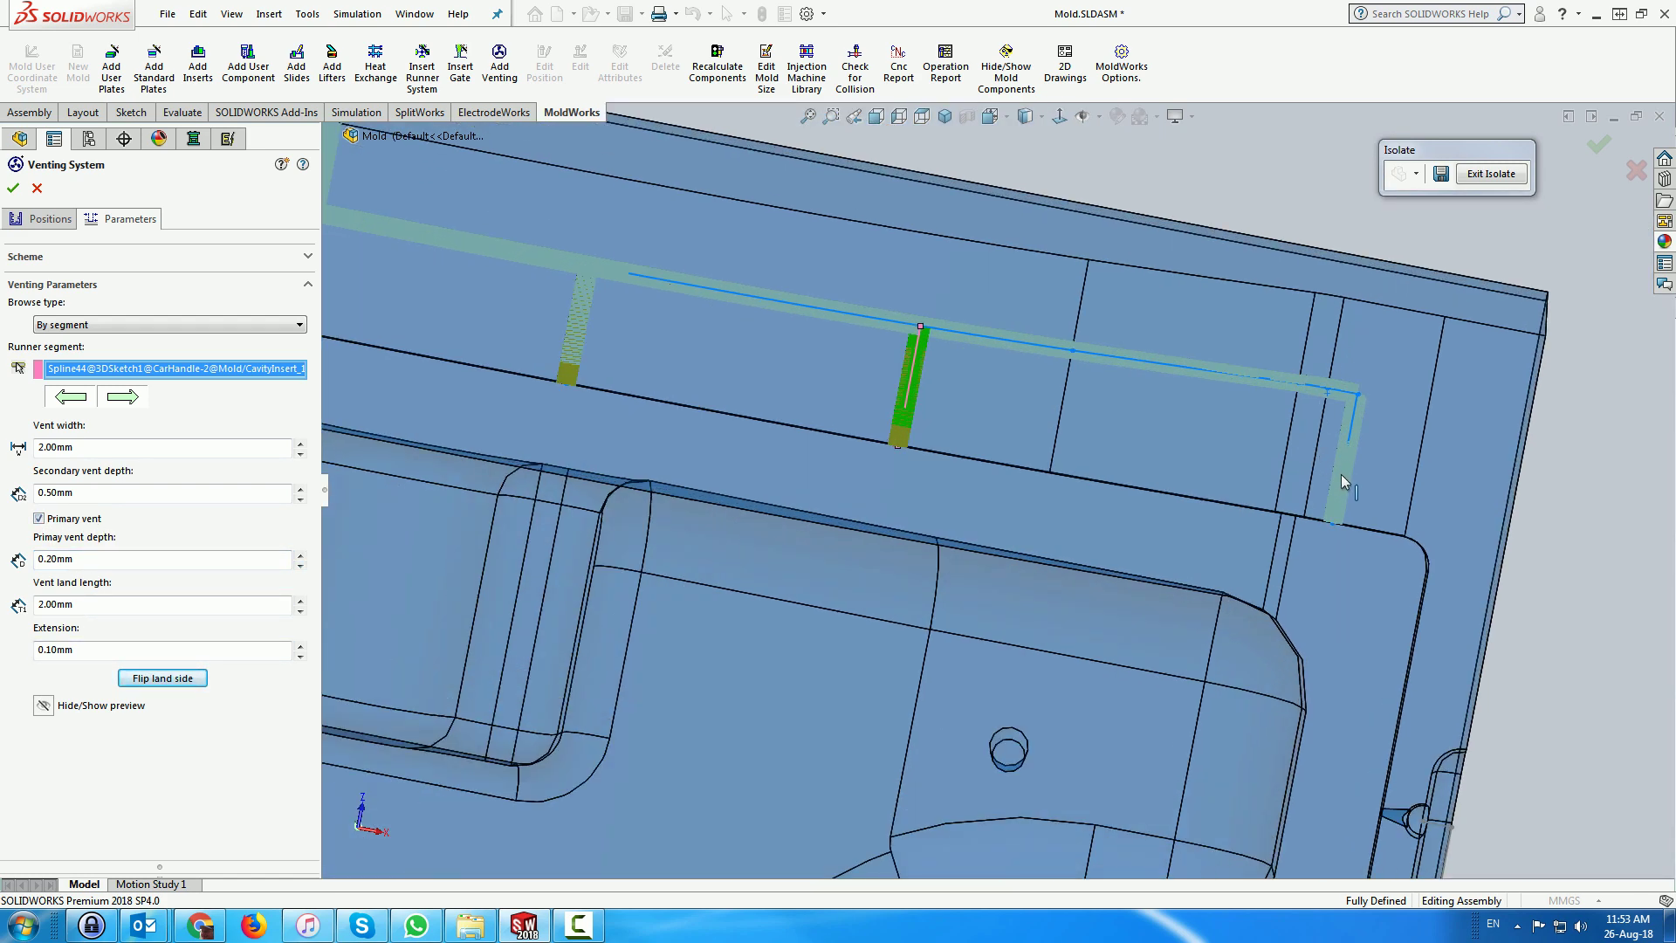
pyautogui.click(1346, 477)
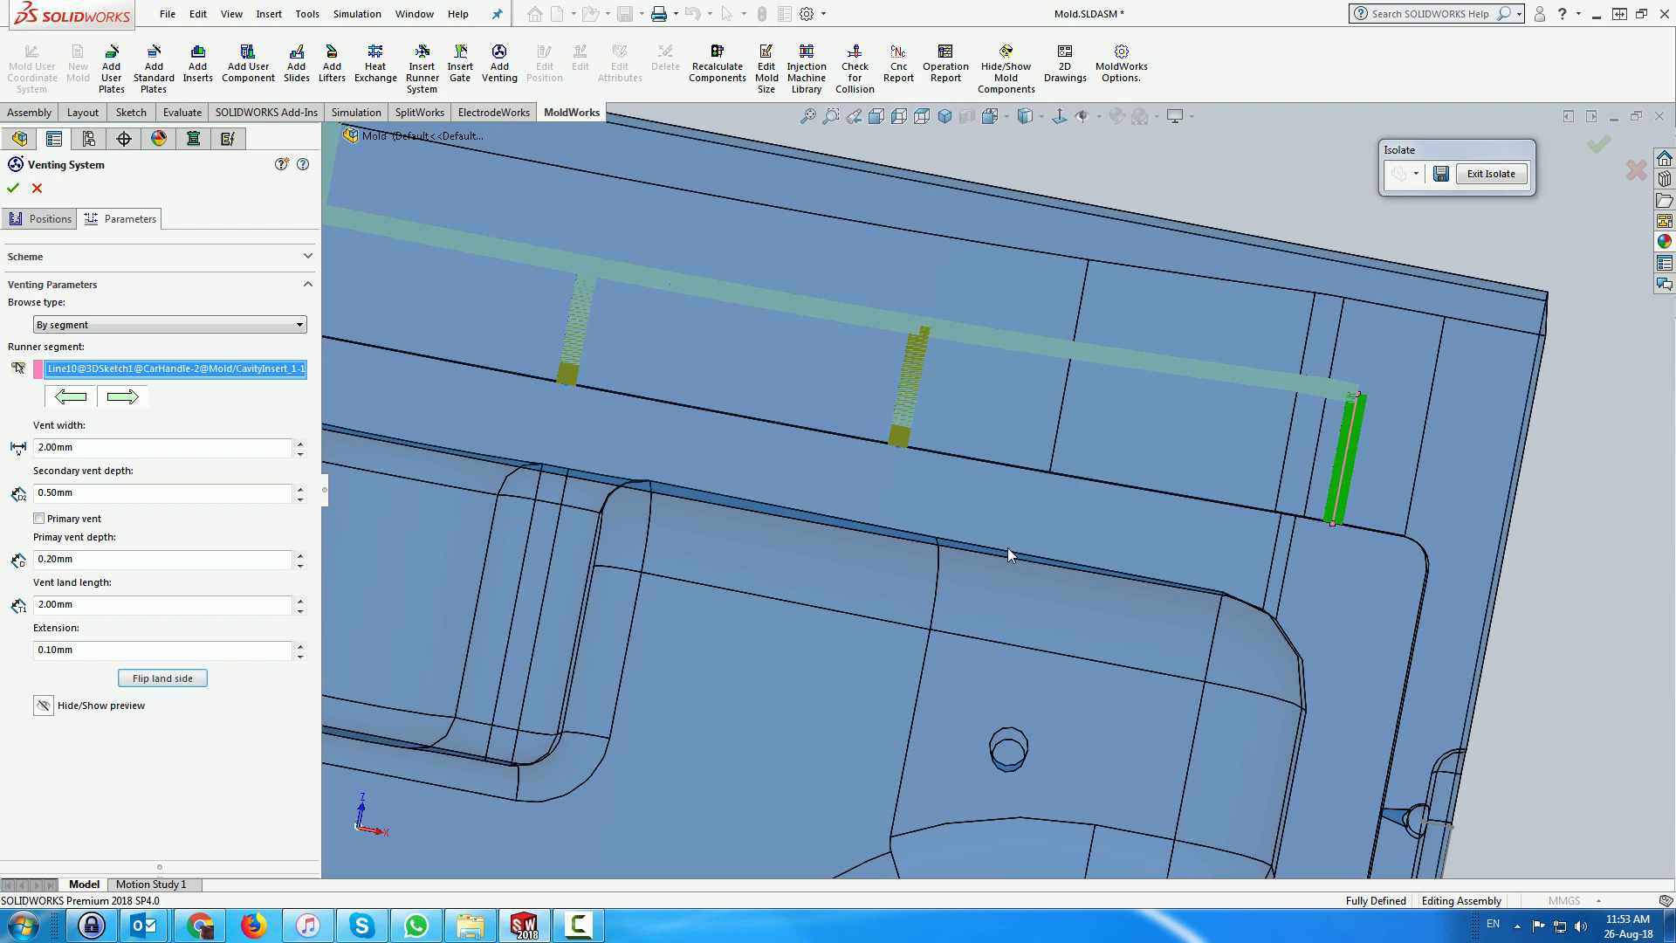
pyautogui.click(40, 519)
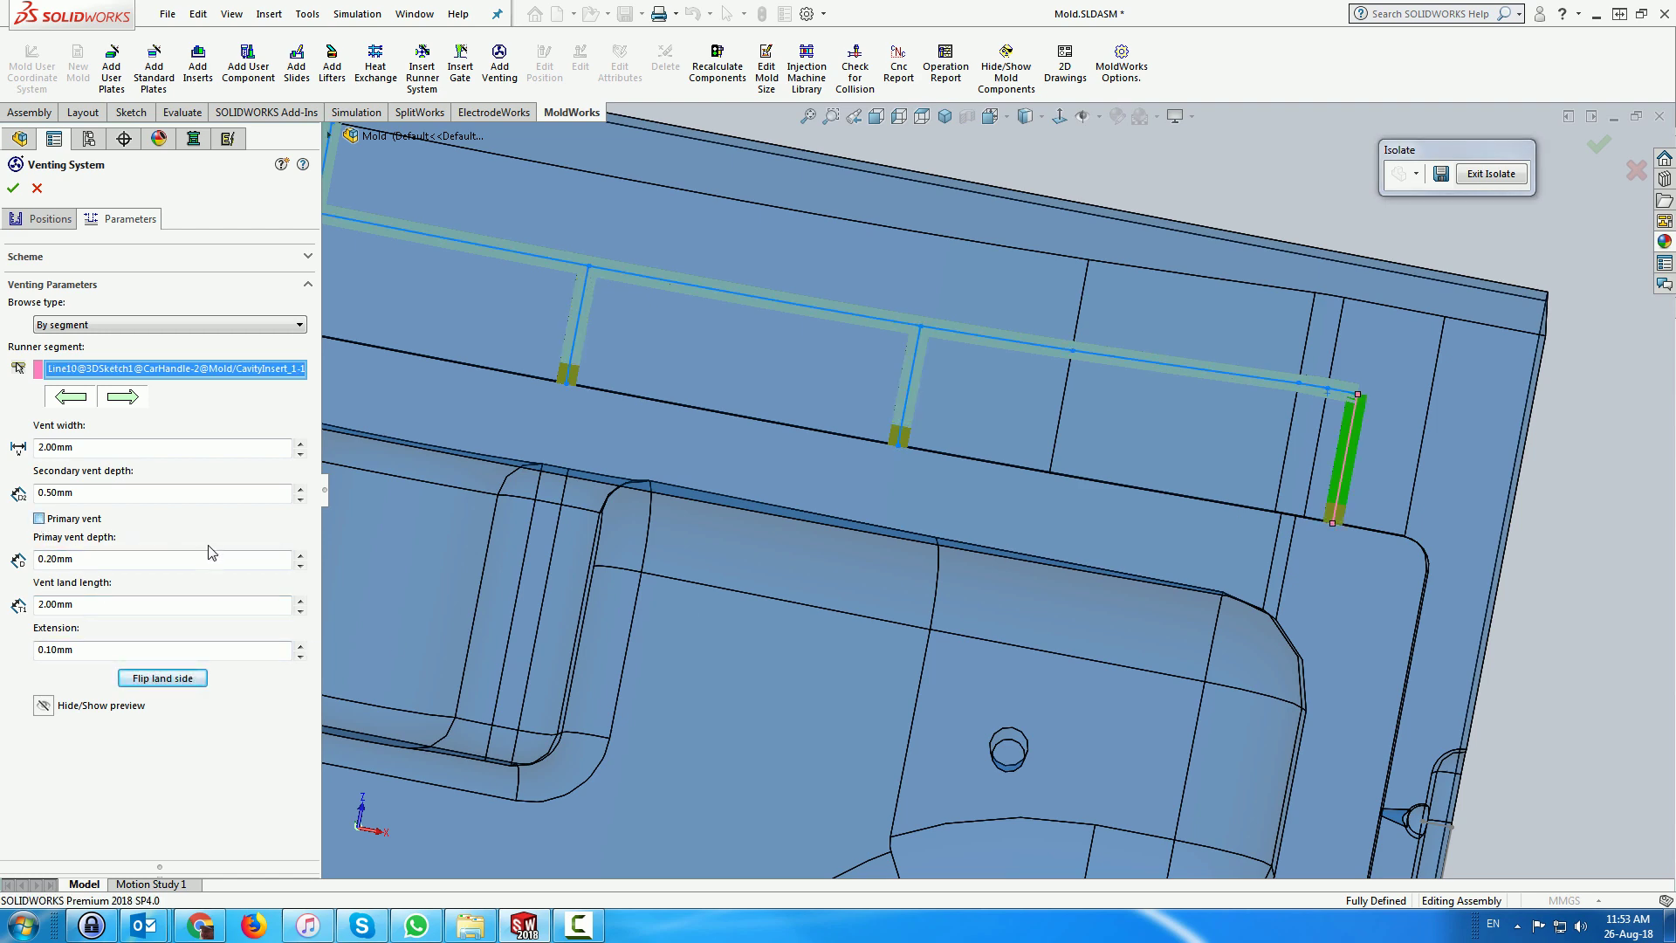
pyautogui.scroll(6, 697, 559)
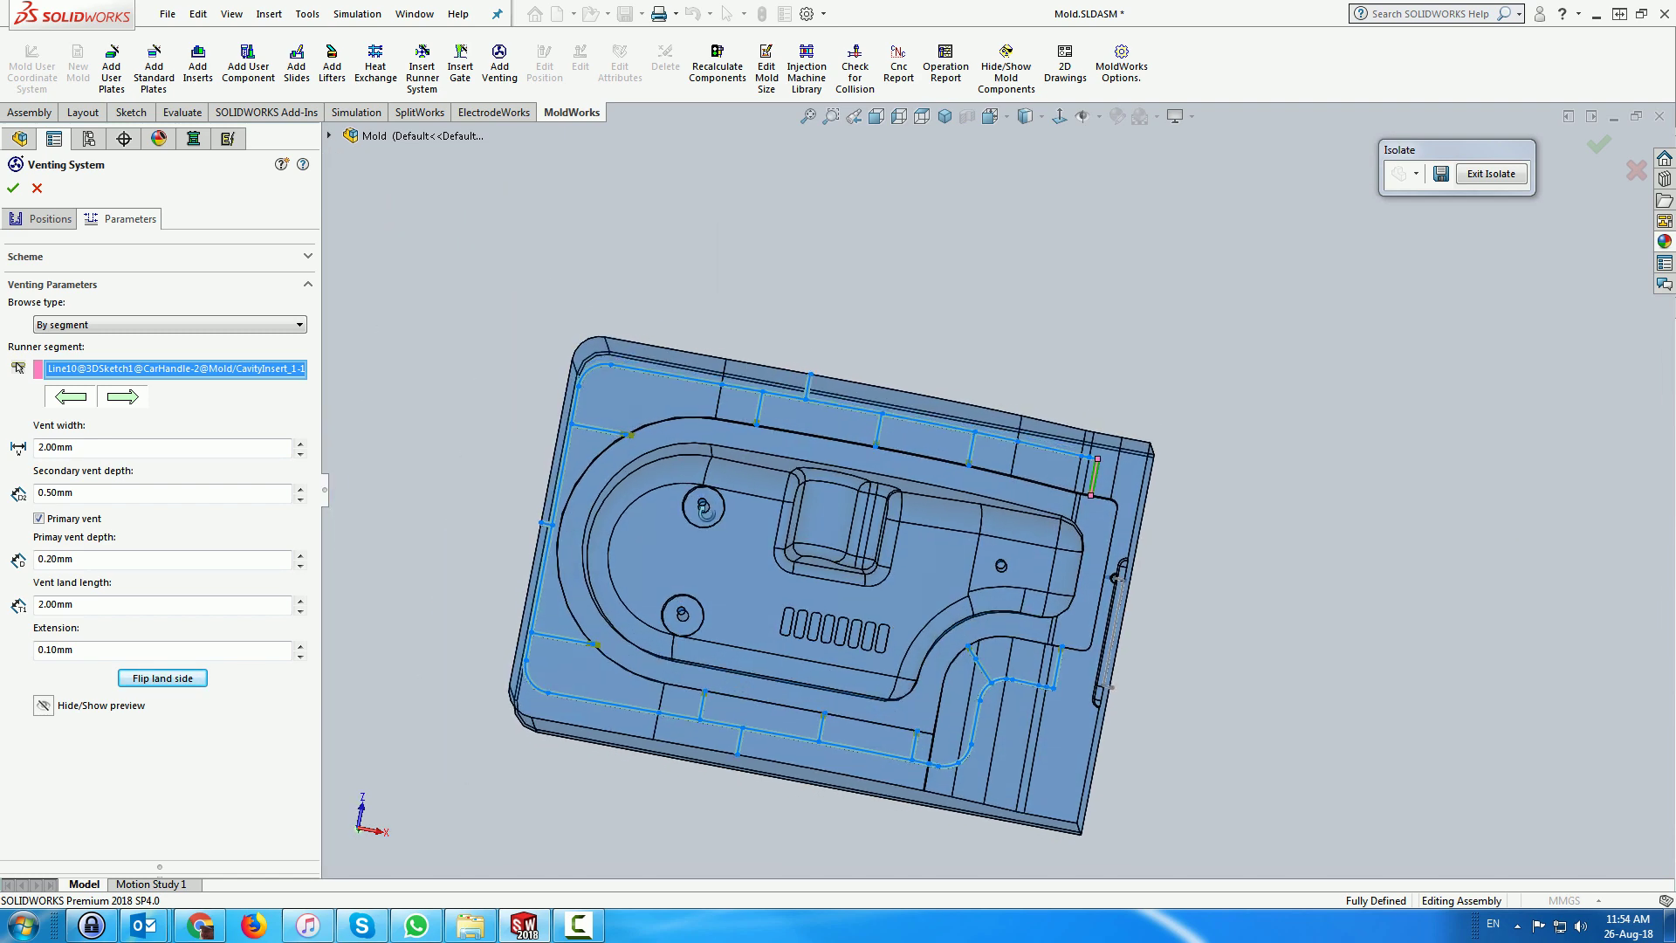
pyautogui.scroll(-3, 667, 627)
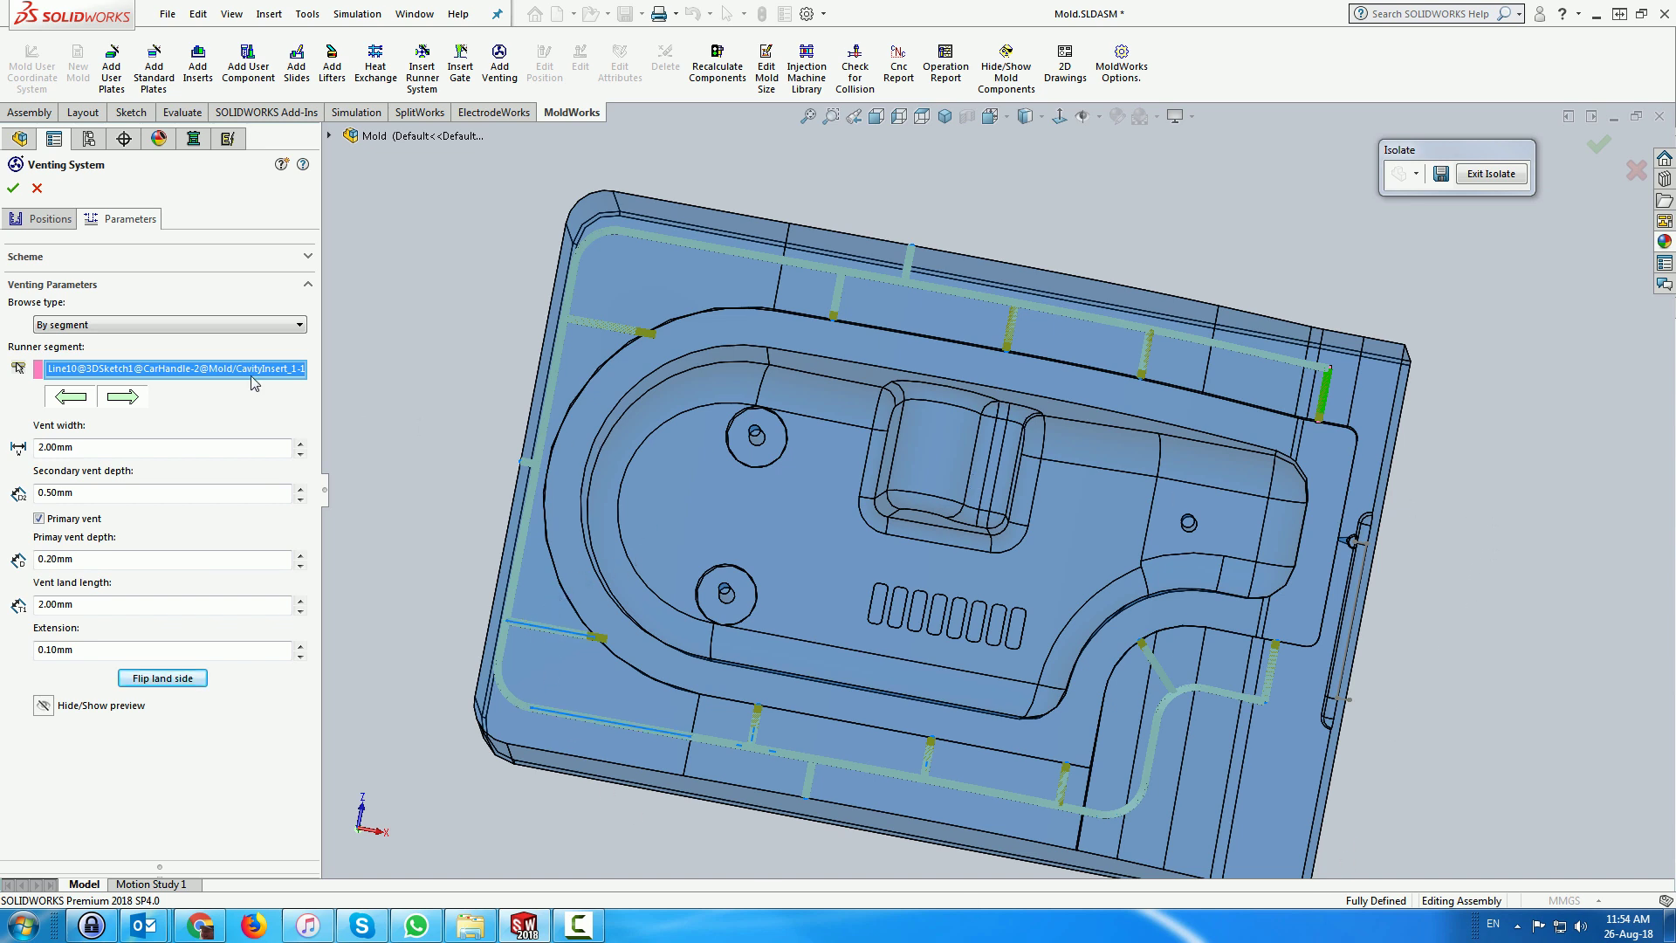
# - Create Venting System 7 and orbit around the insert to inspect the vent cuts
pyautogui.click(13, 187)
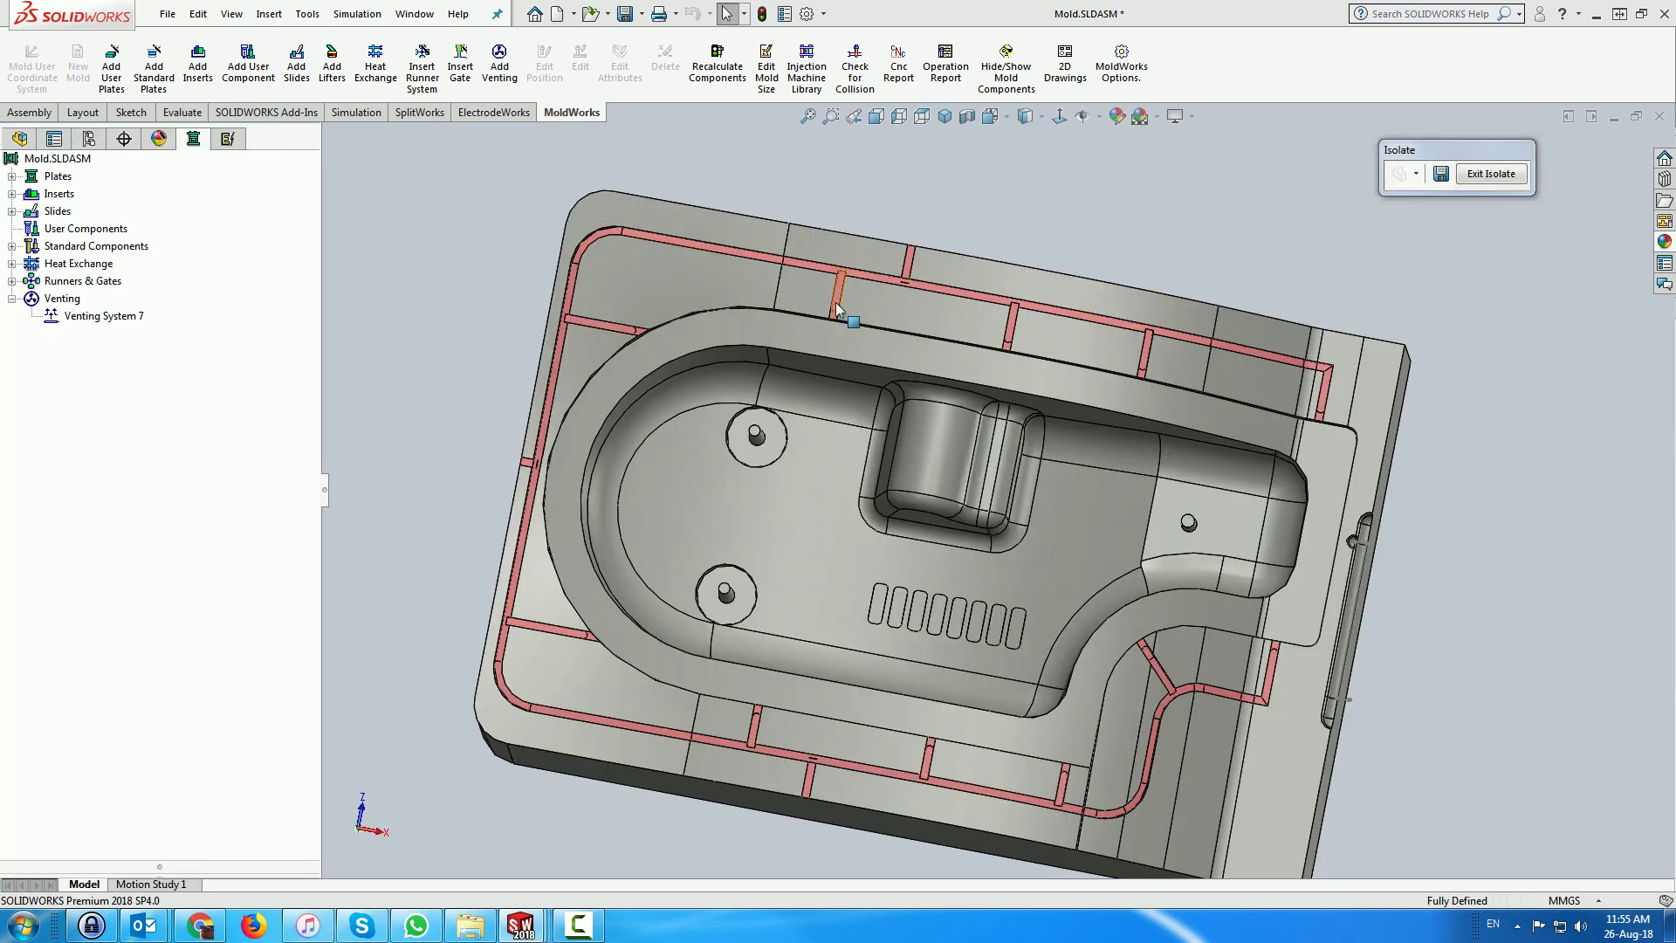
pyautogui.moveTo(871, 391)
pyautogui.mouseDown(button='middle')
pyautogui.moveTo(932, 298)
pyautogui.moveTo(862, 365)
pyautogui.mouseUp(button='middle')
pyautogui.scroll(-5, 887, 714)
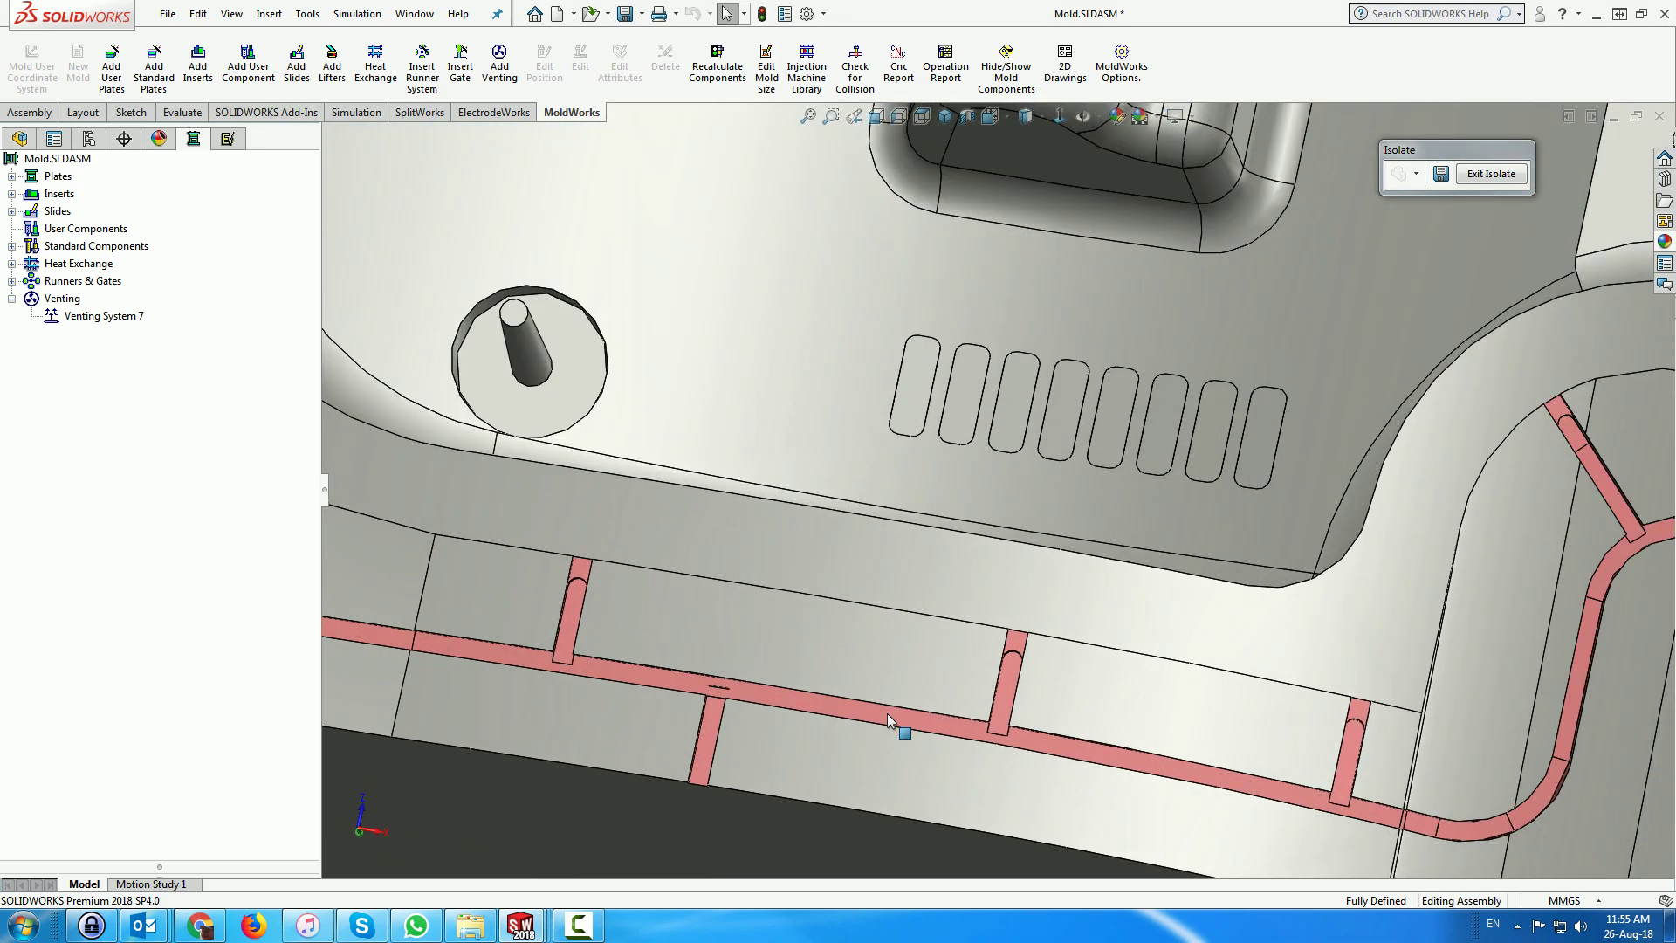
pyautogui.scroll(3, 935, 643)
pyautogui.scroll(-3, 934, 643)
pyautogui.moveTo(935, 642); pyautogui.dragTo(984, 501, button='middle')
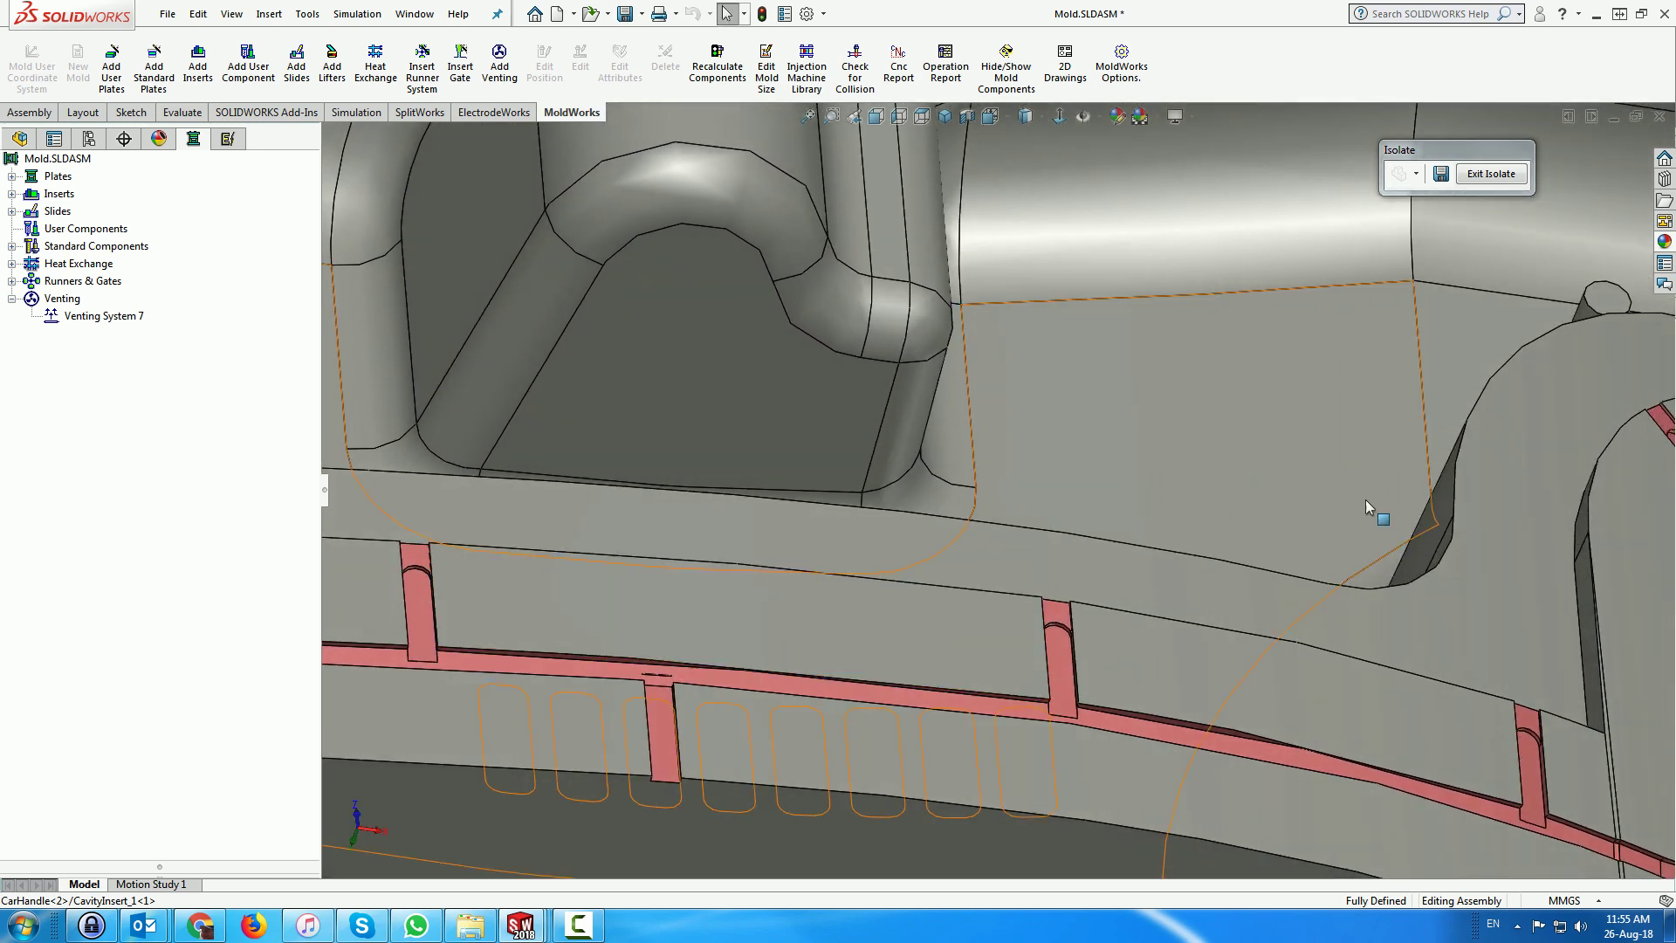
pyautogui.scroll(4, 1365, 499)
pyautogui.scroll(-3, 1434, 397)
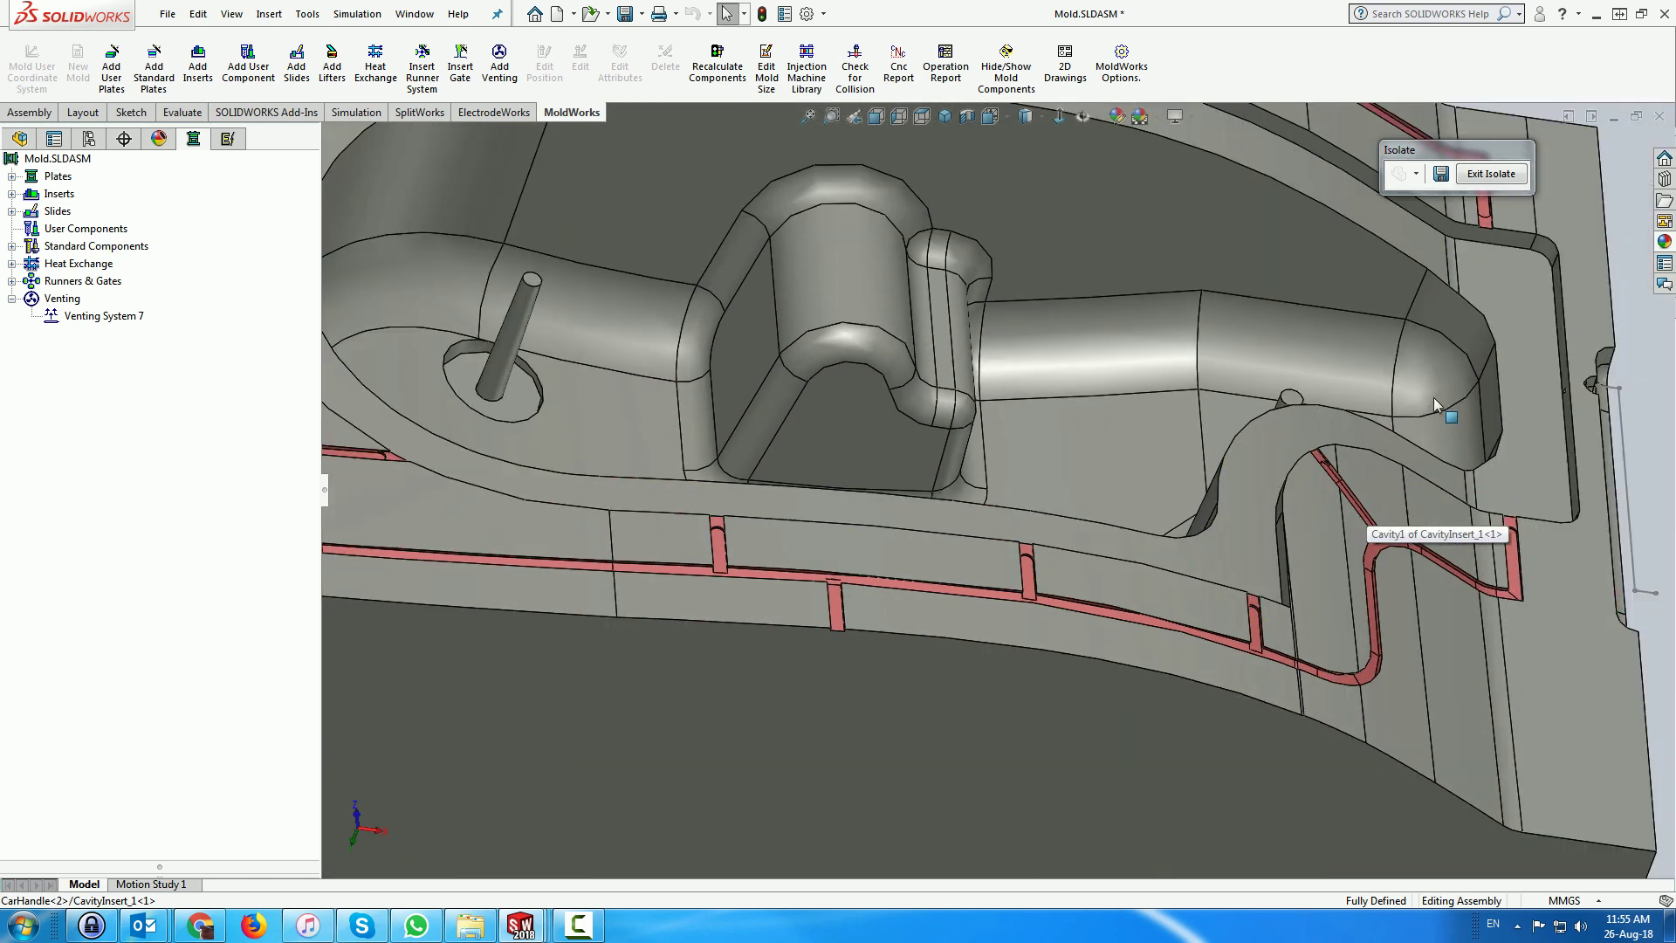
pyautogui.scroll(8, 1427, 391)
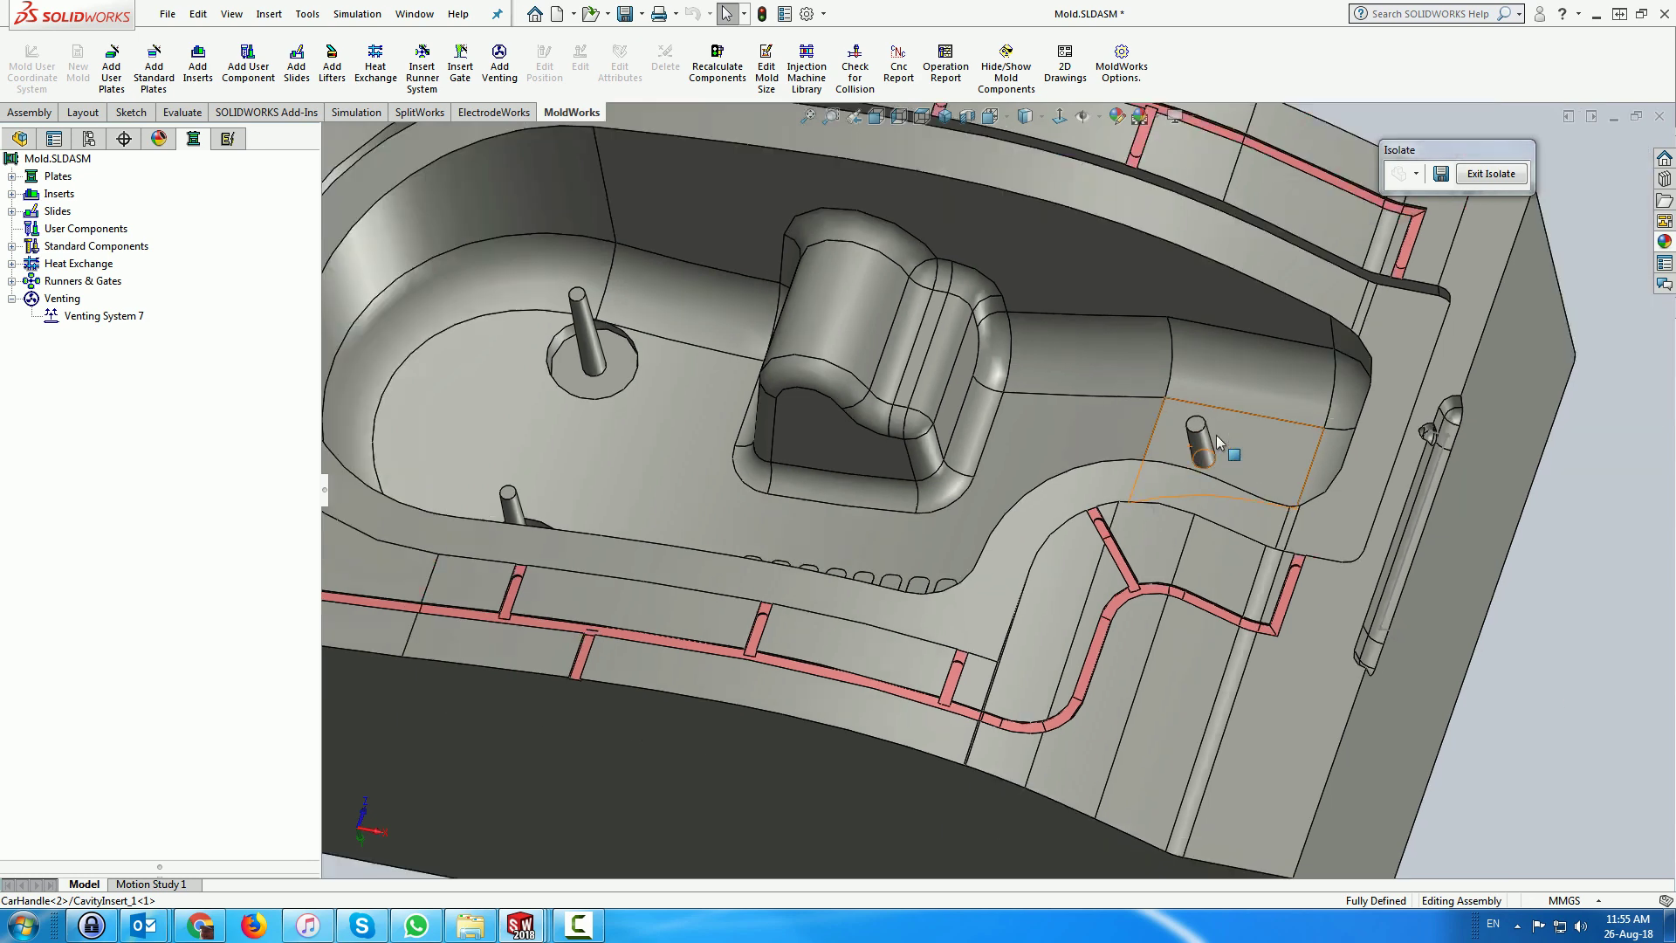
pyautogui.scroll(-2, 778, 305)
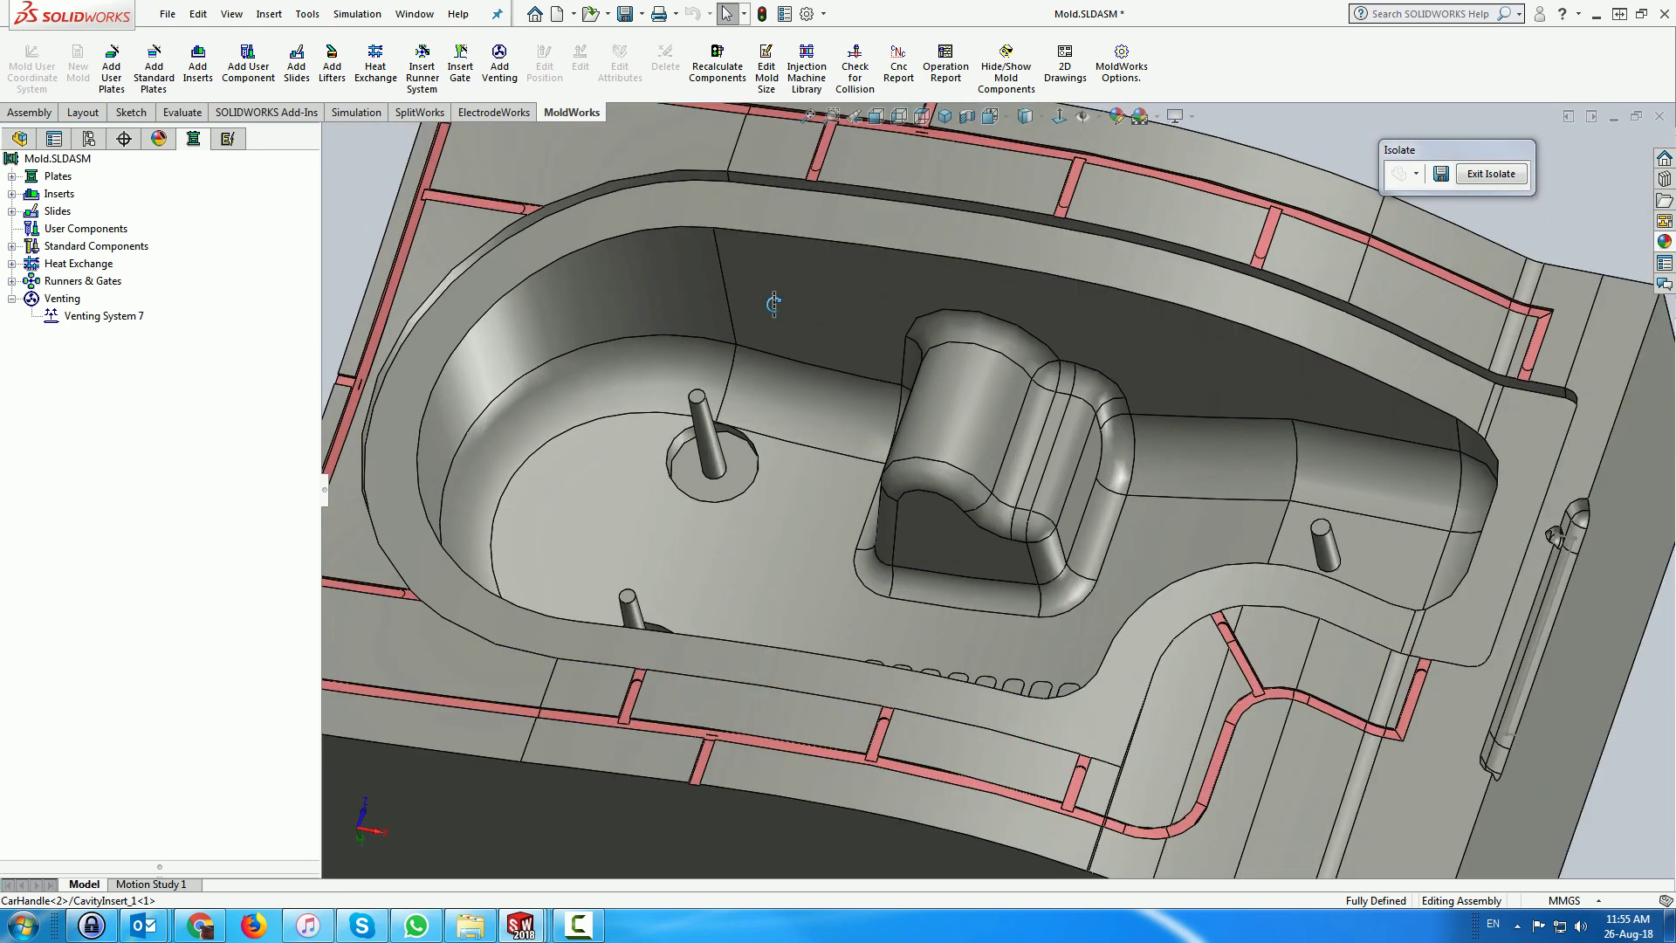
pyautogui.scroll(3, 770, 294)
# - Exit Isolate to bring back the full mold assembly and zoom out
pyautogui.click(850, 304)
pyautogui.moveTo(850, 303); pyautogui.dragTo(889, 328, button='middle')
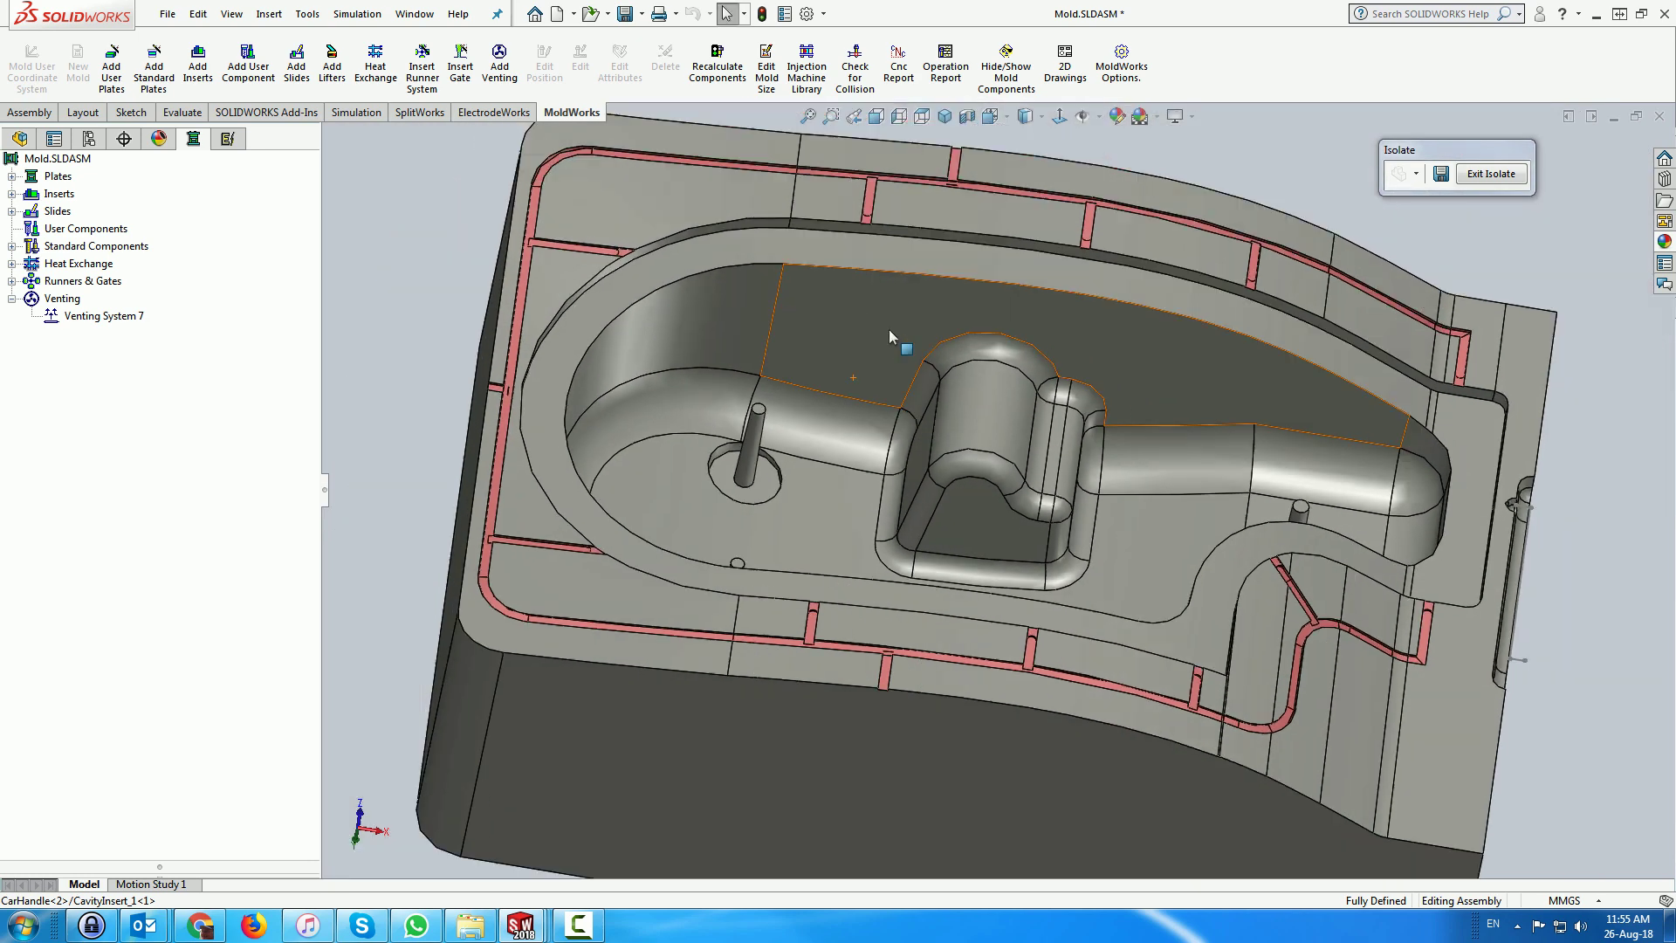
pyautogui.click(1498, 175)
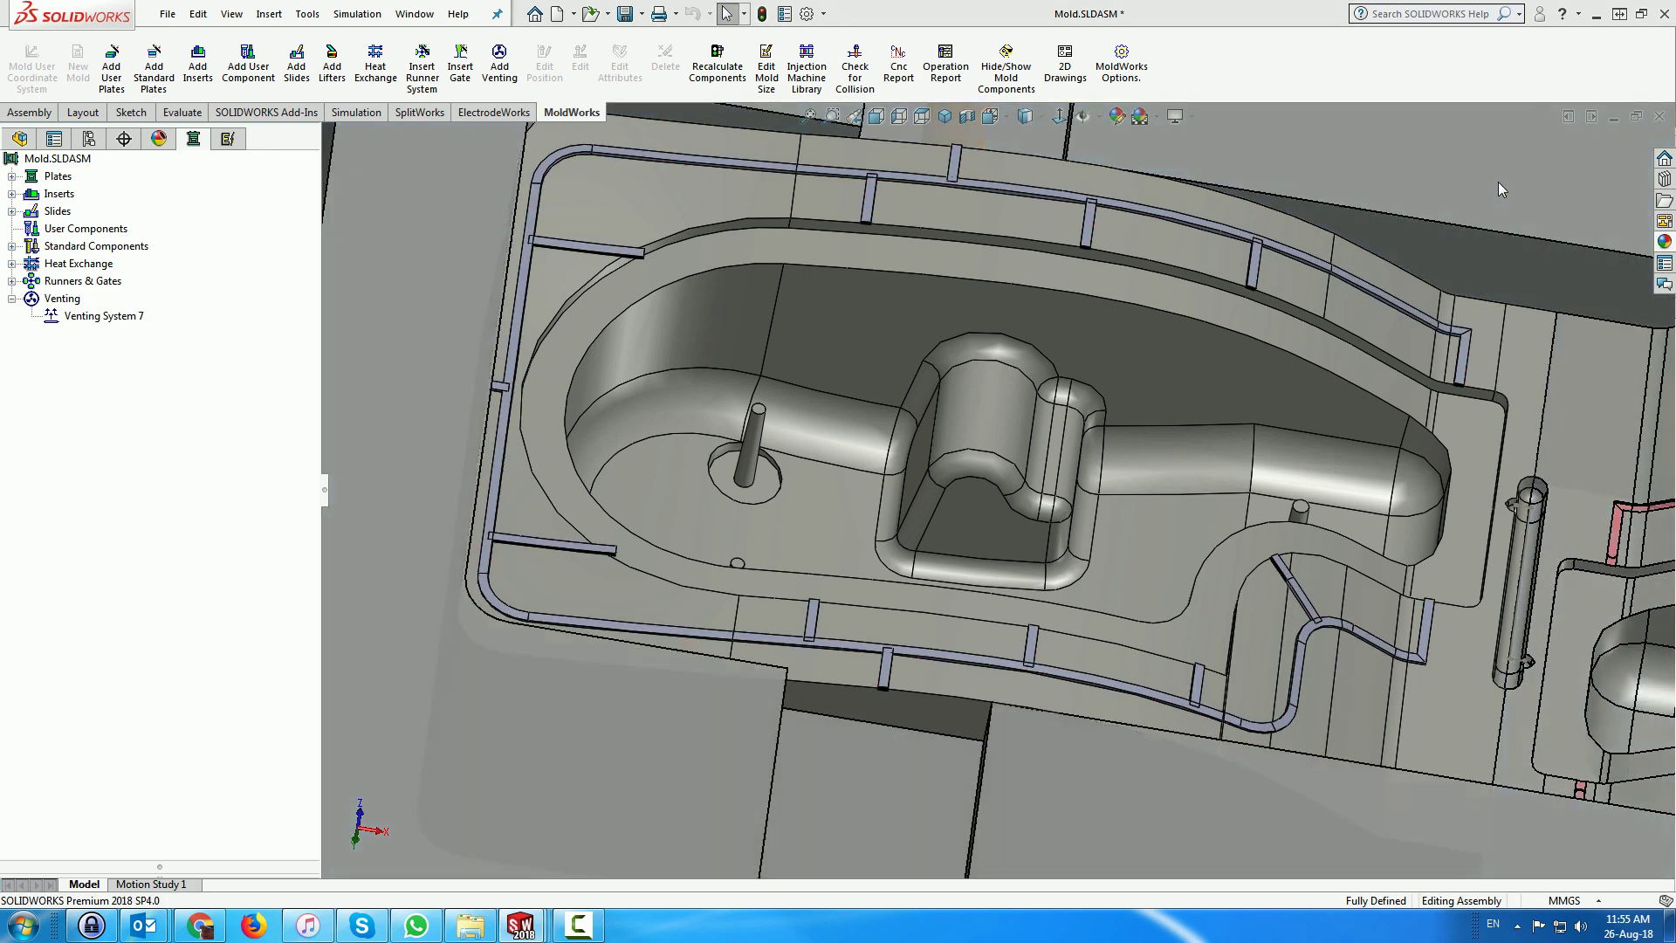
pyautogui.scroll(6, 1421, 399)
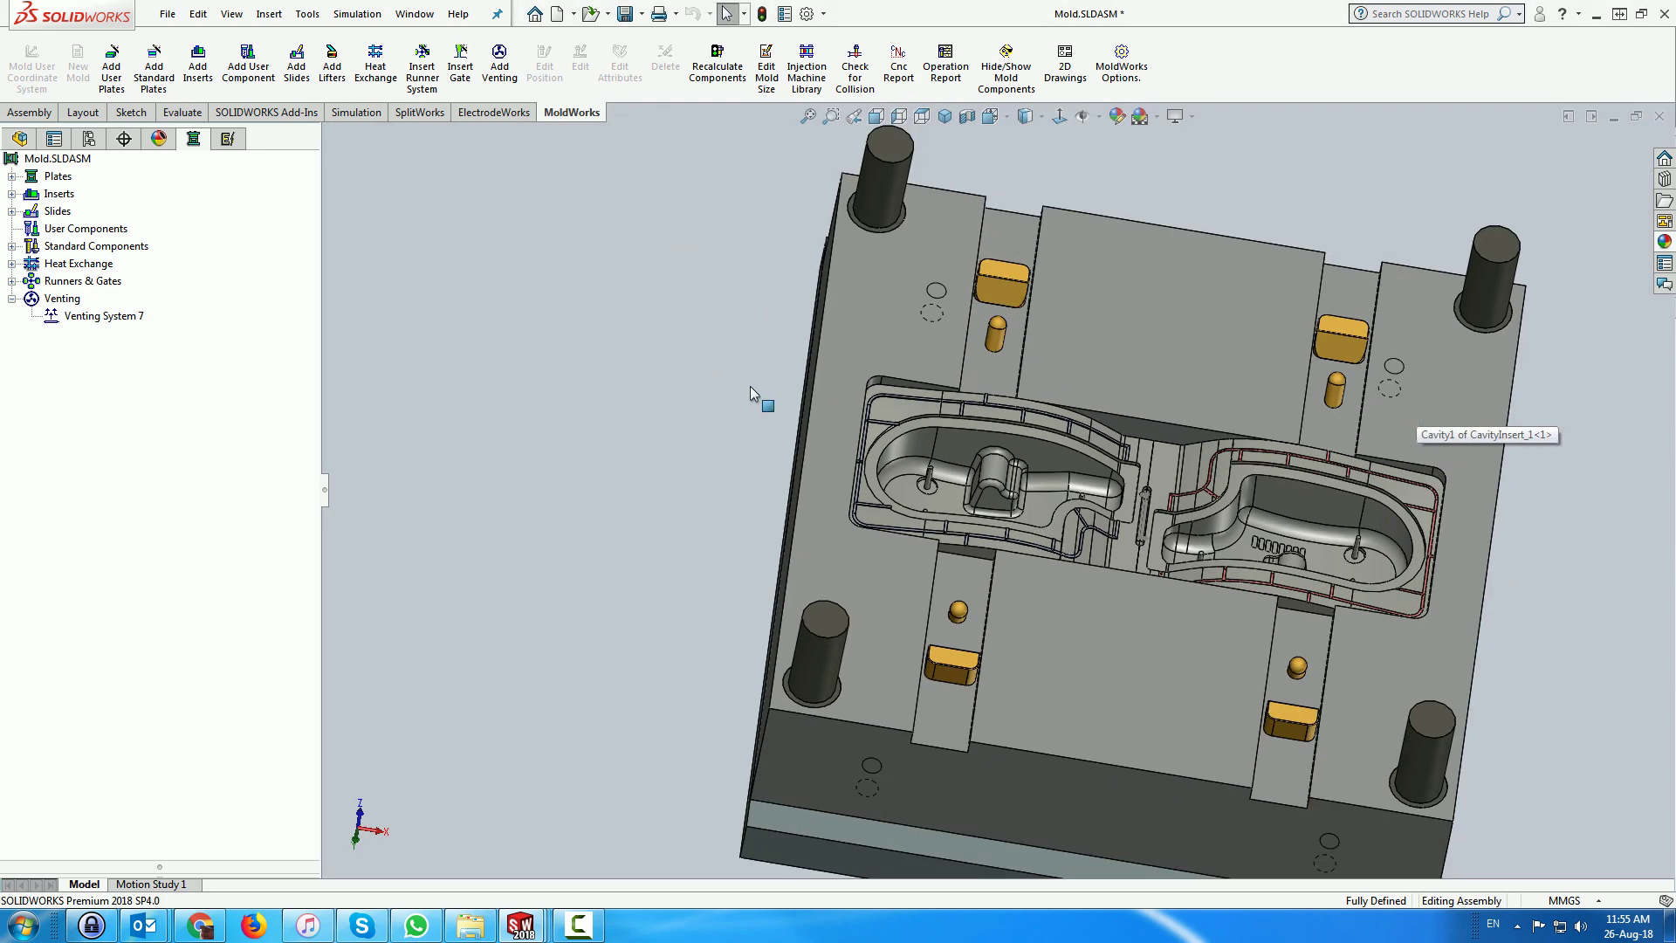
# - Open Venting System 7 as its own part from the MoldWorks tree
pyautogui.scroll(-5, 1496, 442)
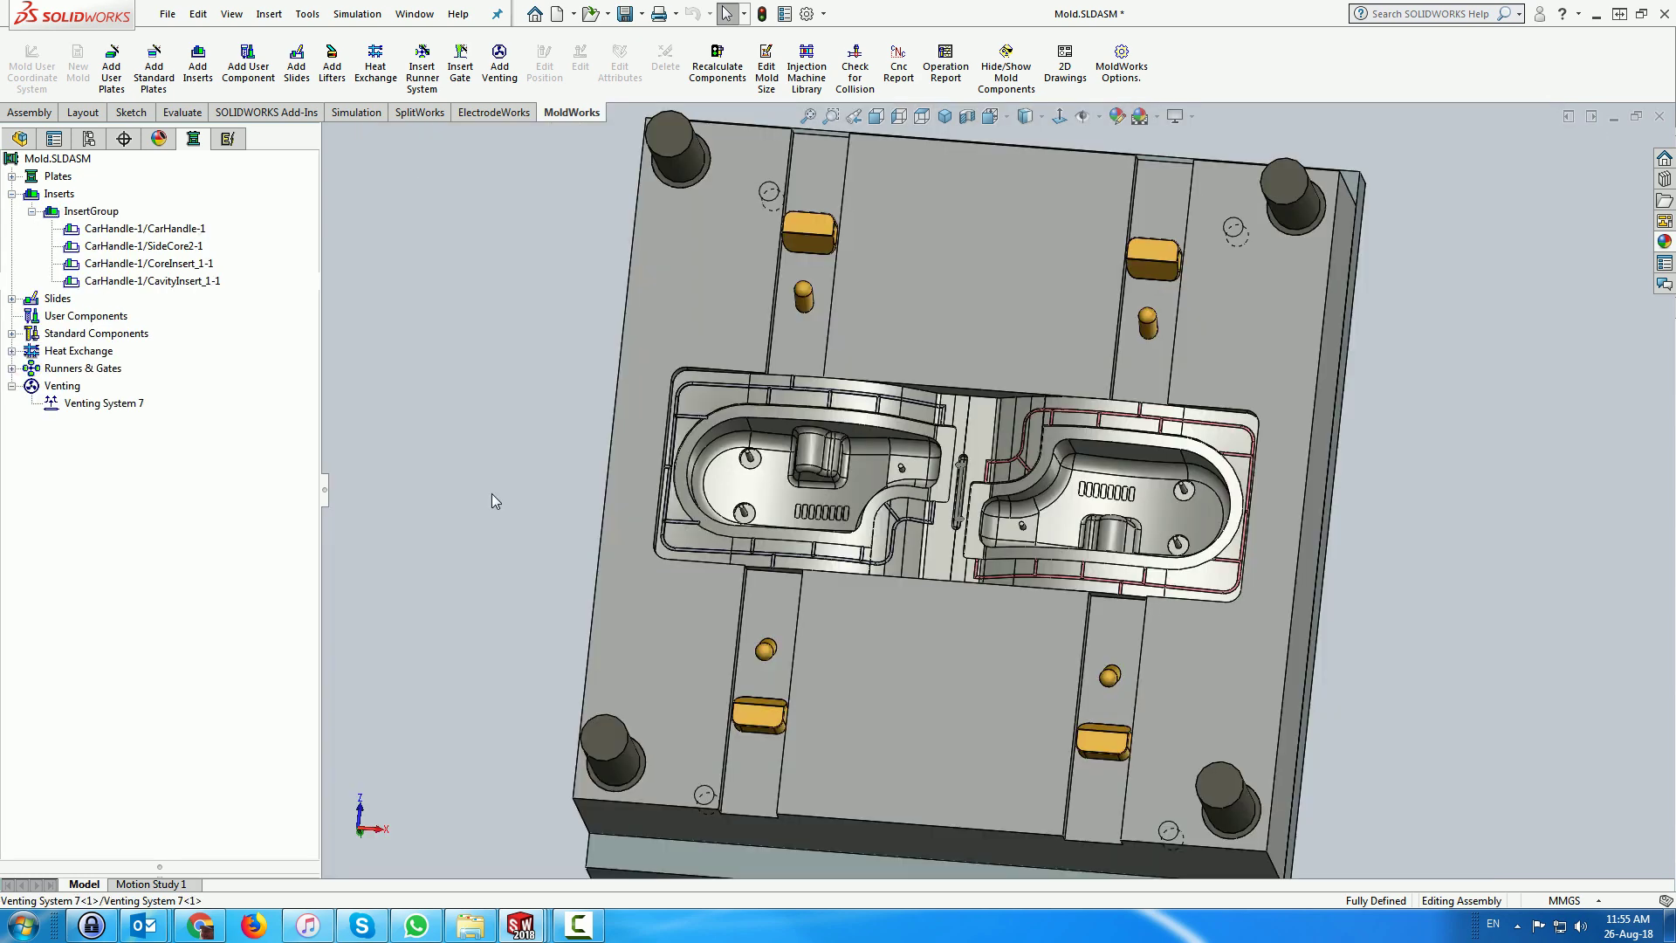
pyautogui.rightClick(116, 410)
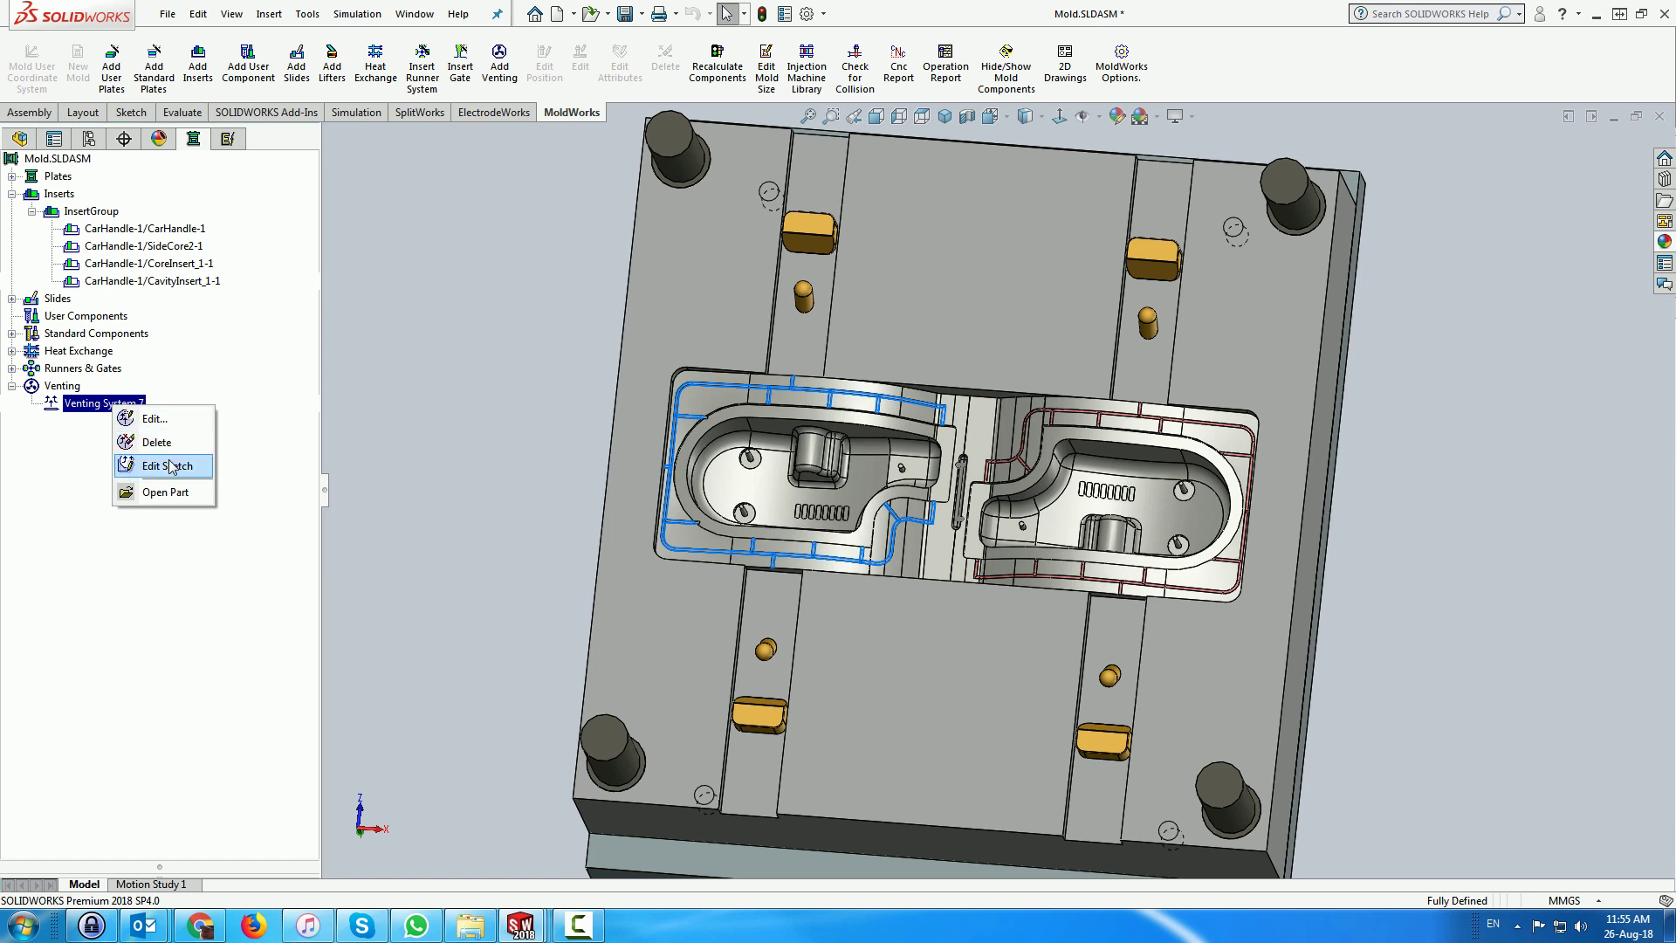
pyautogui.click(179, 495)
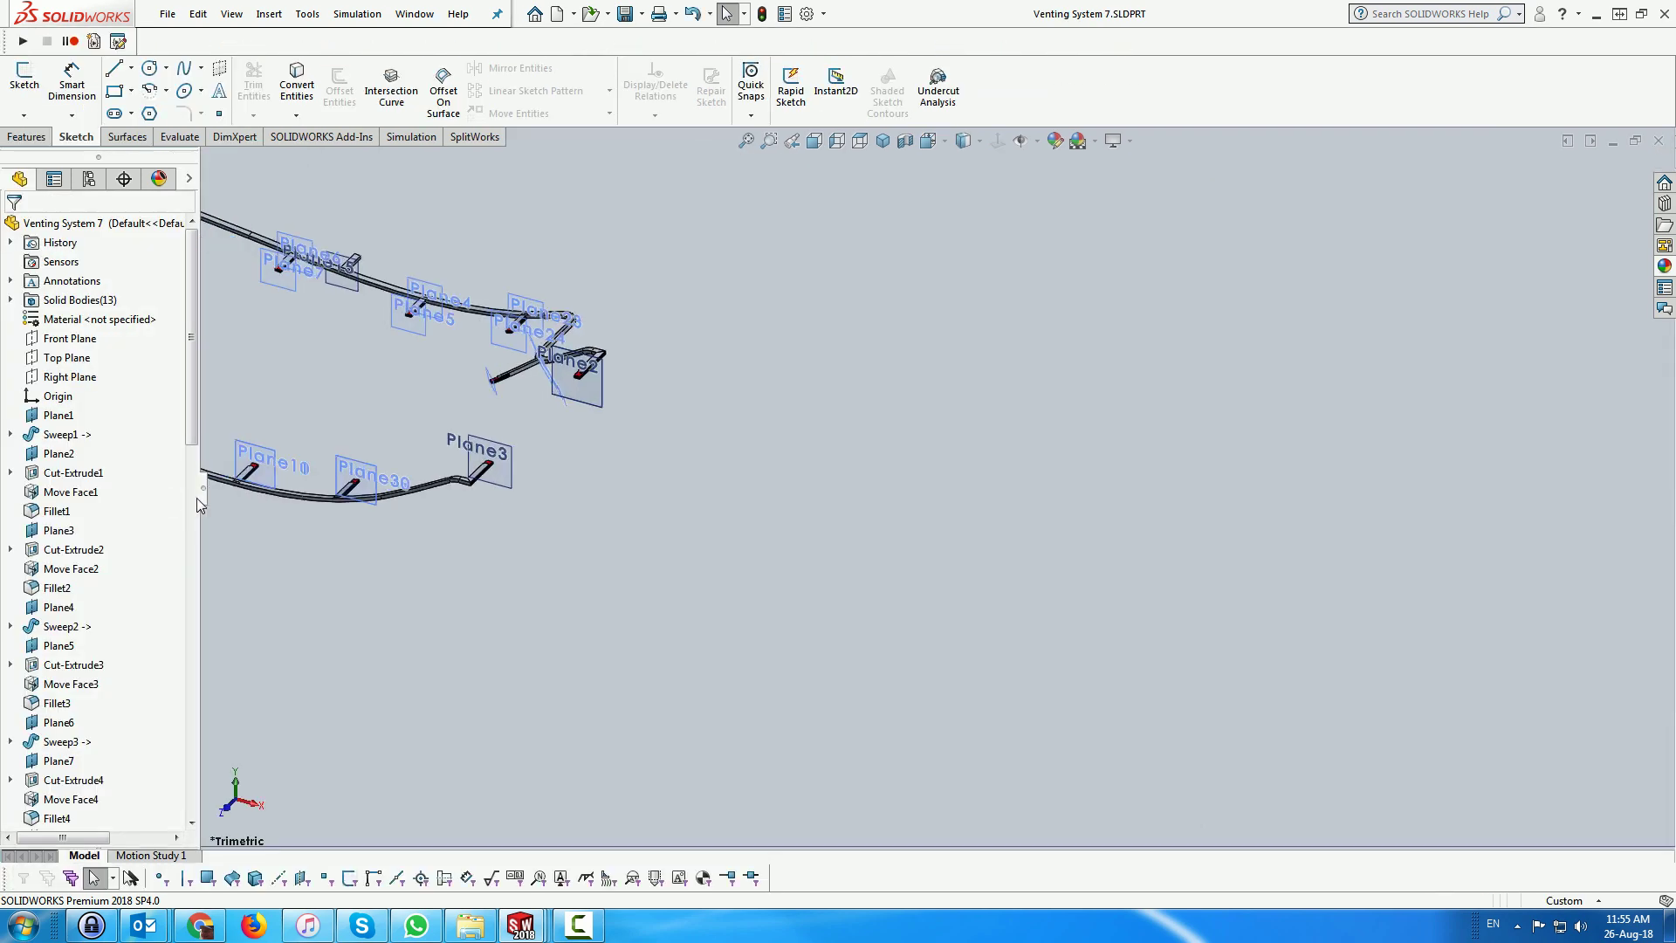
# - Zoom and orbit Venting System 7.SLDPRT to review its vents, then close it
pyautogui.scroll(-3, 442, 453)
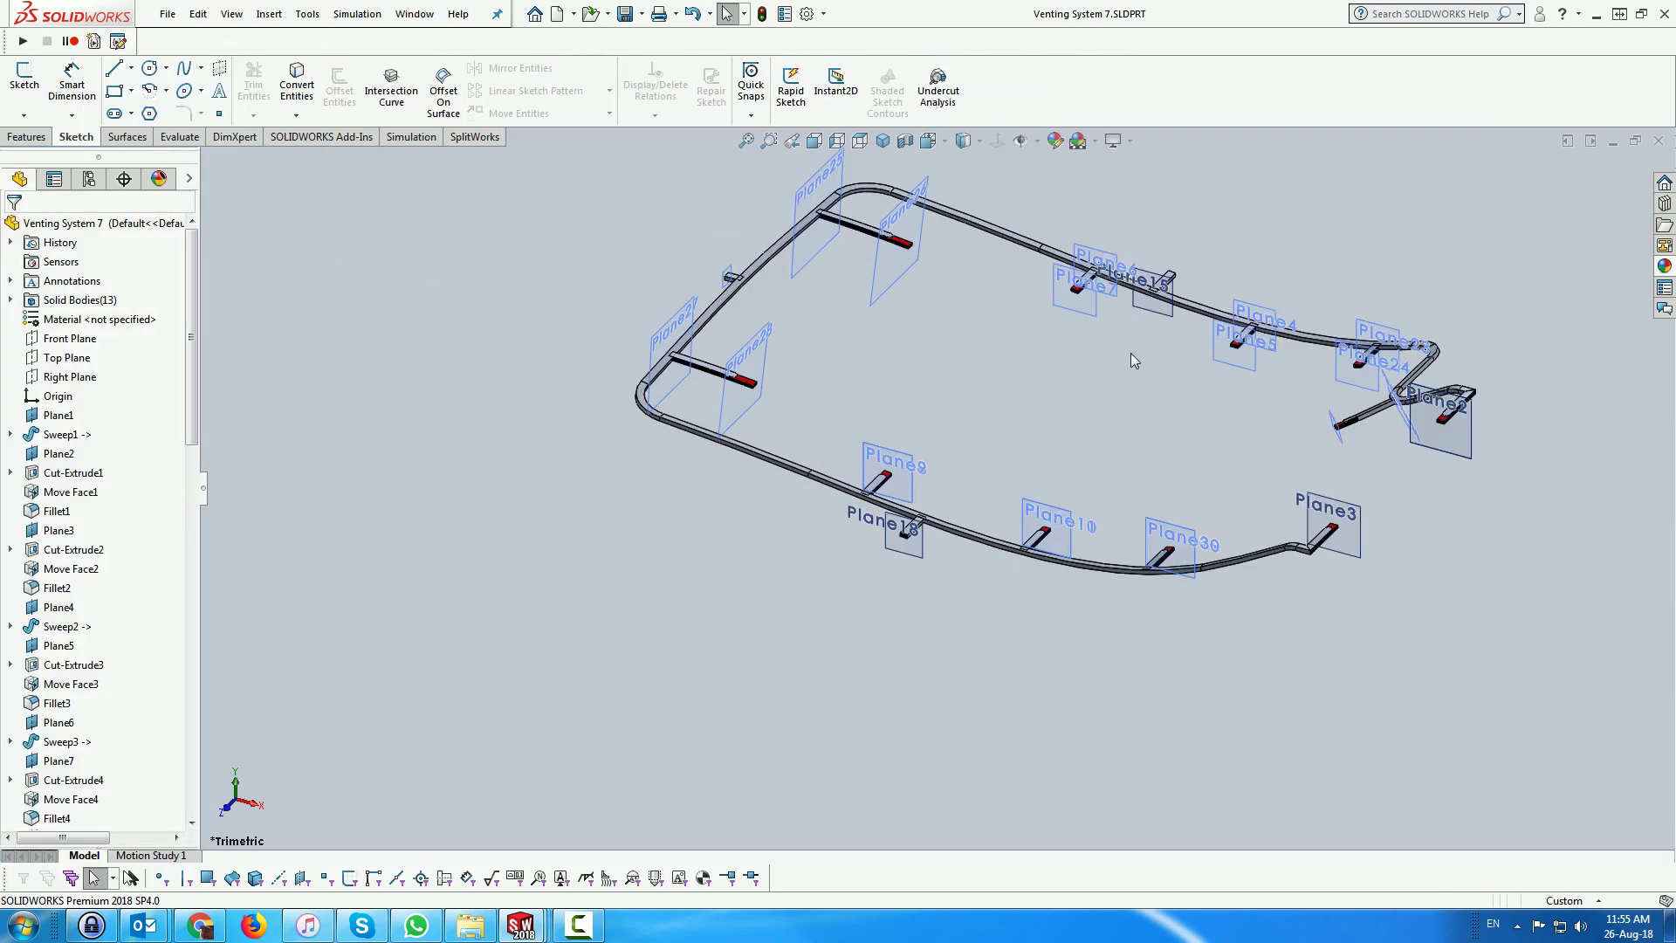
pyautogui.scroll(-3, 1129, 353)
pyautogui.moveTo(1126, 351); pyautogui.dragTo(1101, 399, button='middle')
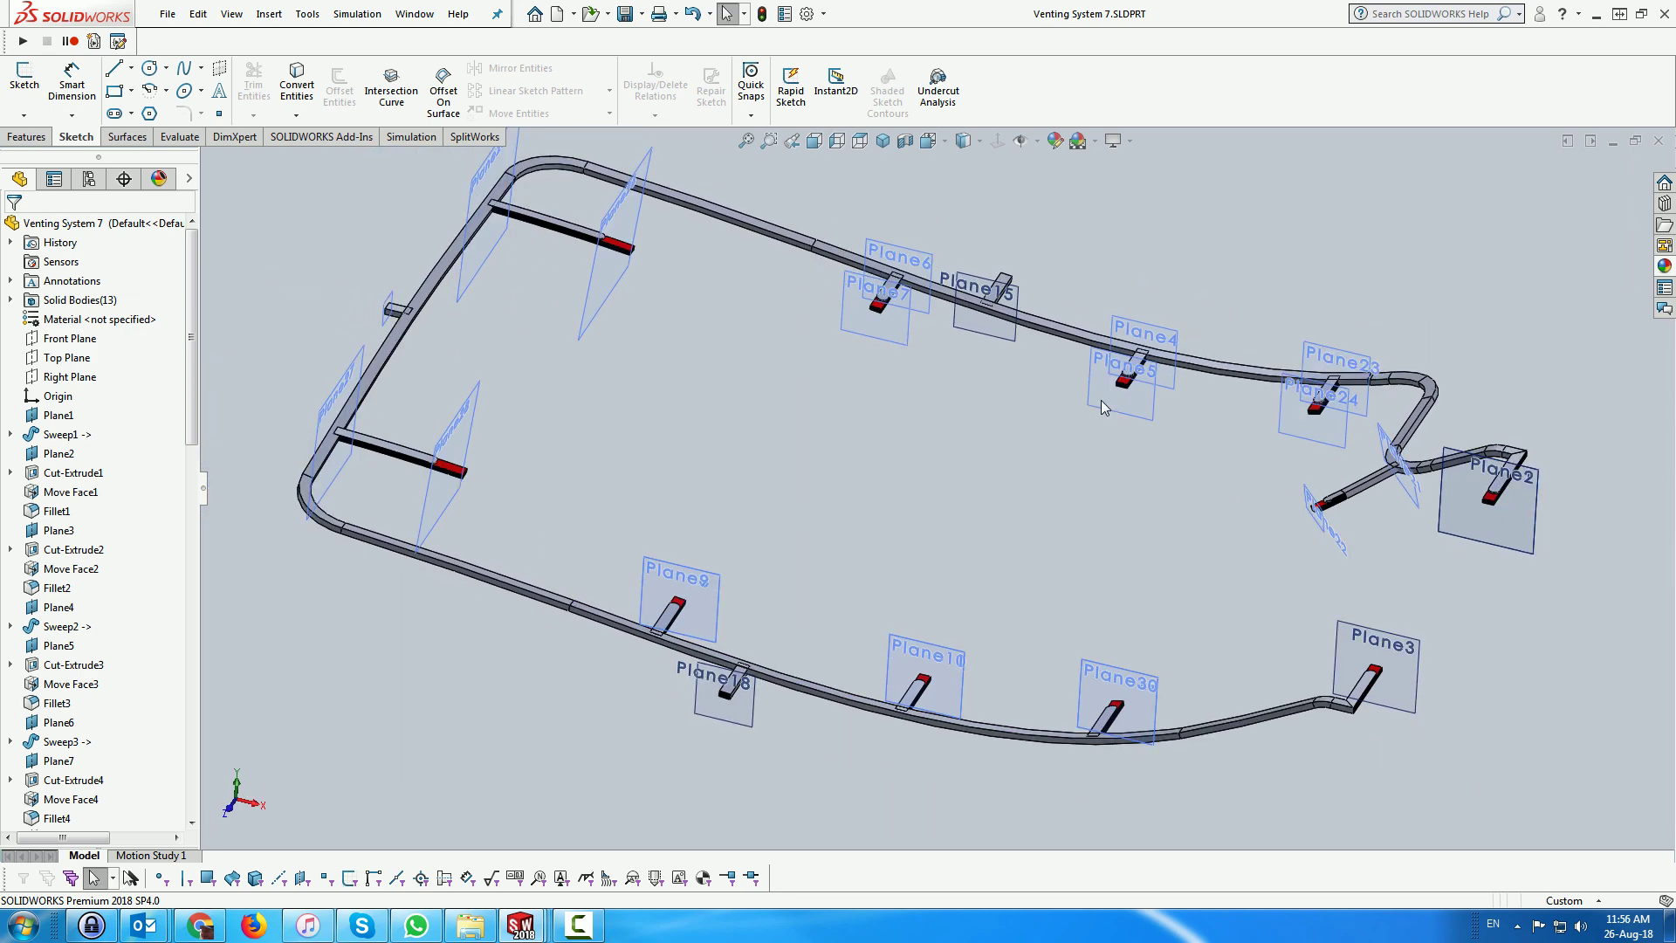
pyautogui.click(1658, 141)
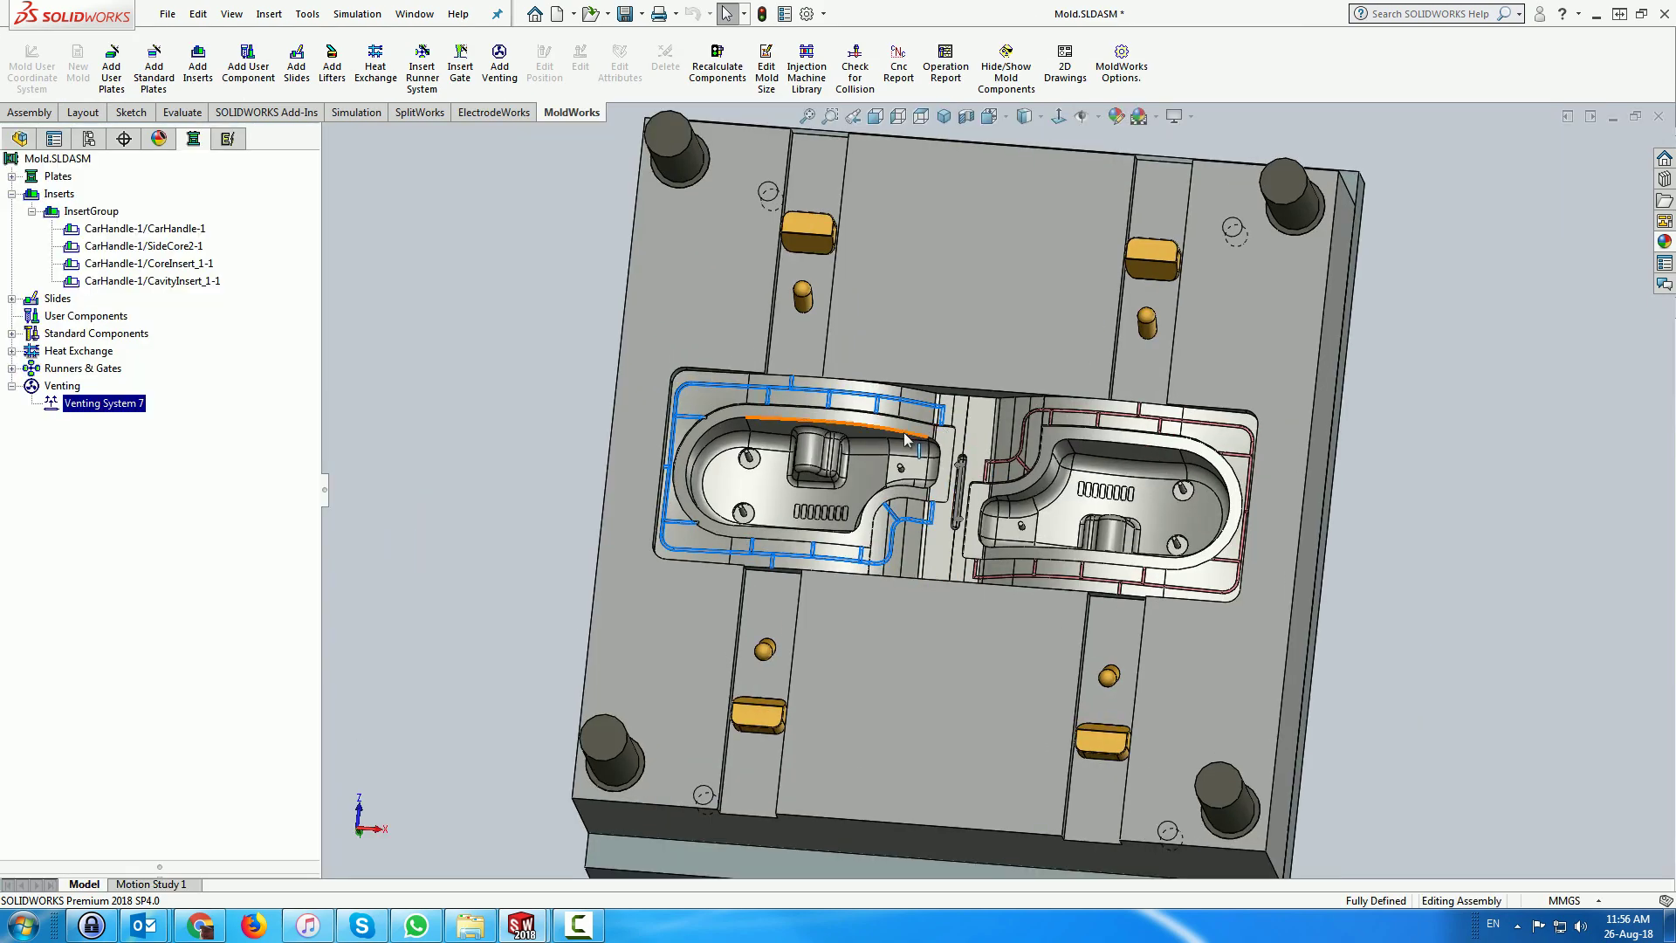